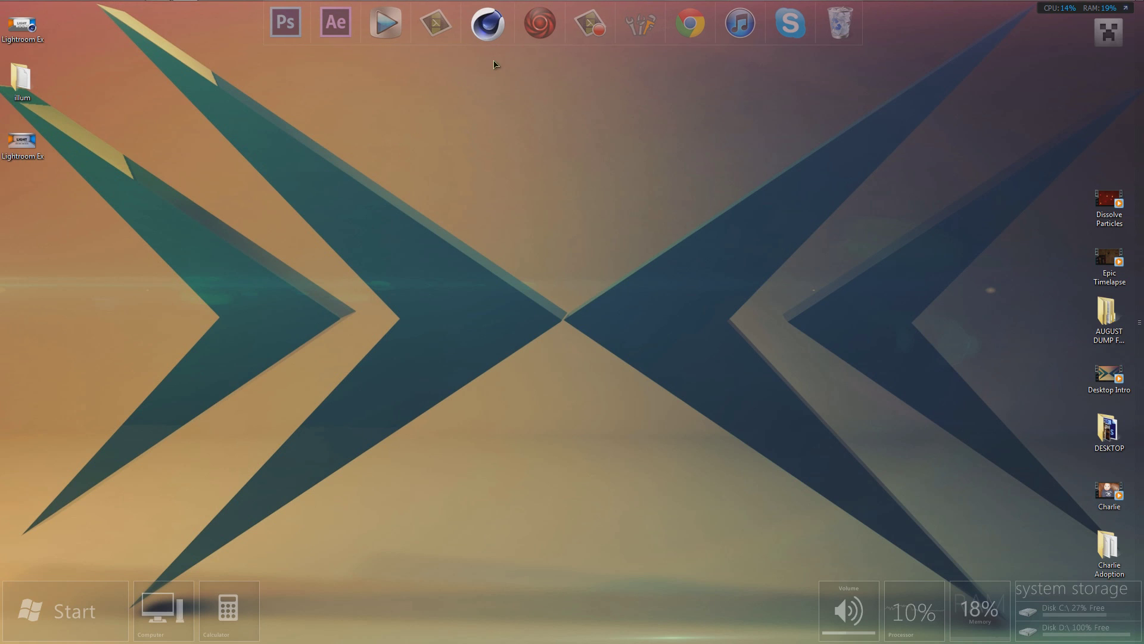
# - Examine the Lightroom Ex reference image of the finished room, then close it
pyautogui.doubleClick(35, 154)
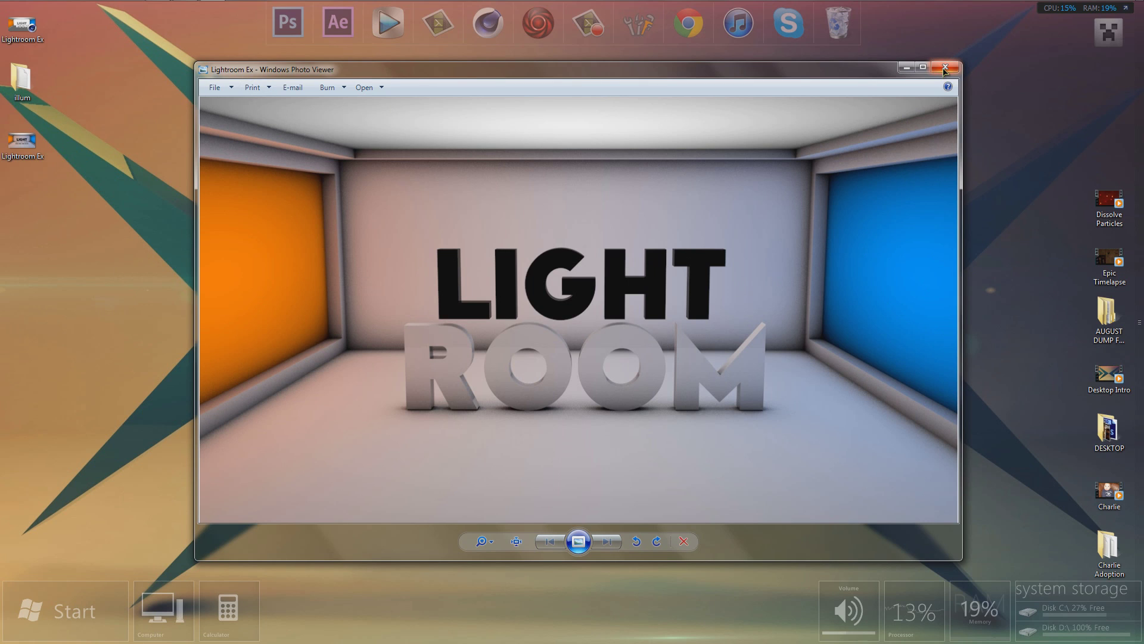
pyautogui.moveTo(840, 74); pyautogui.dragTo(836, 74)
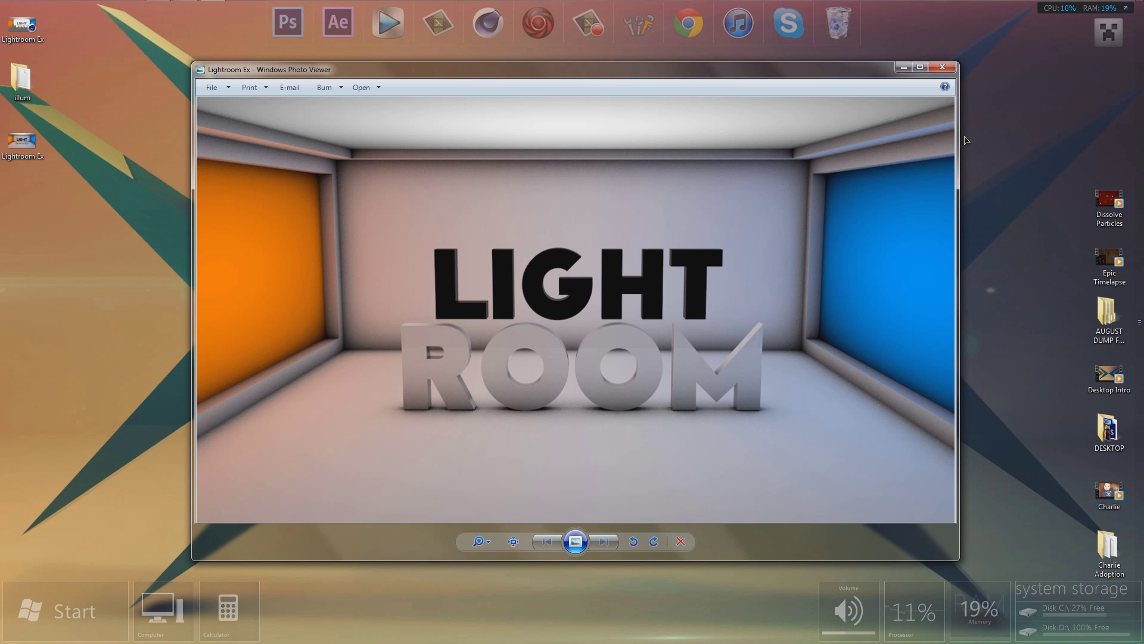
pyautogui.click(942, 68)
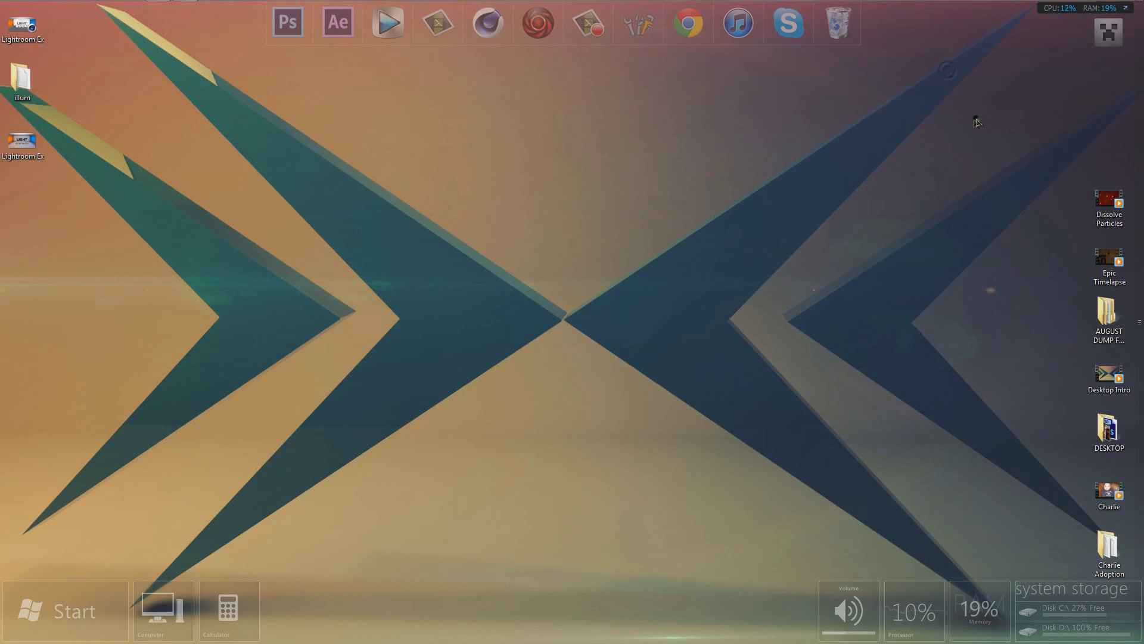
# - Switch to Cinema 4D and add a cube primitive to the empty scene
pyautogui.click(157, 6)
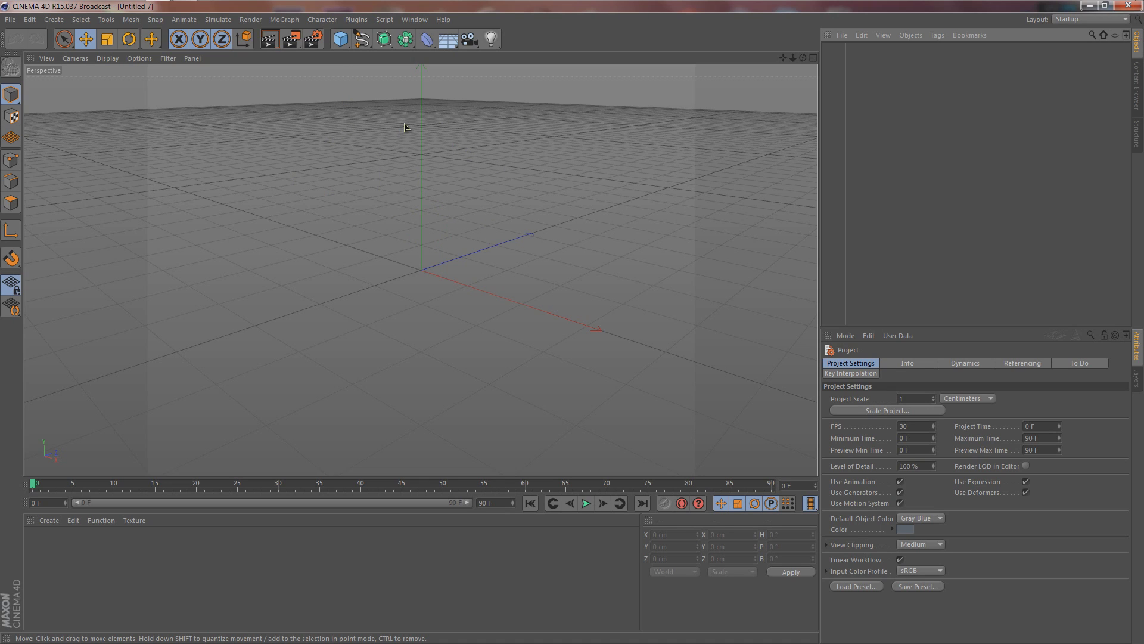
pyautogui.click(343, 41)
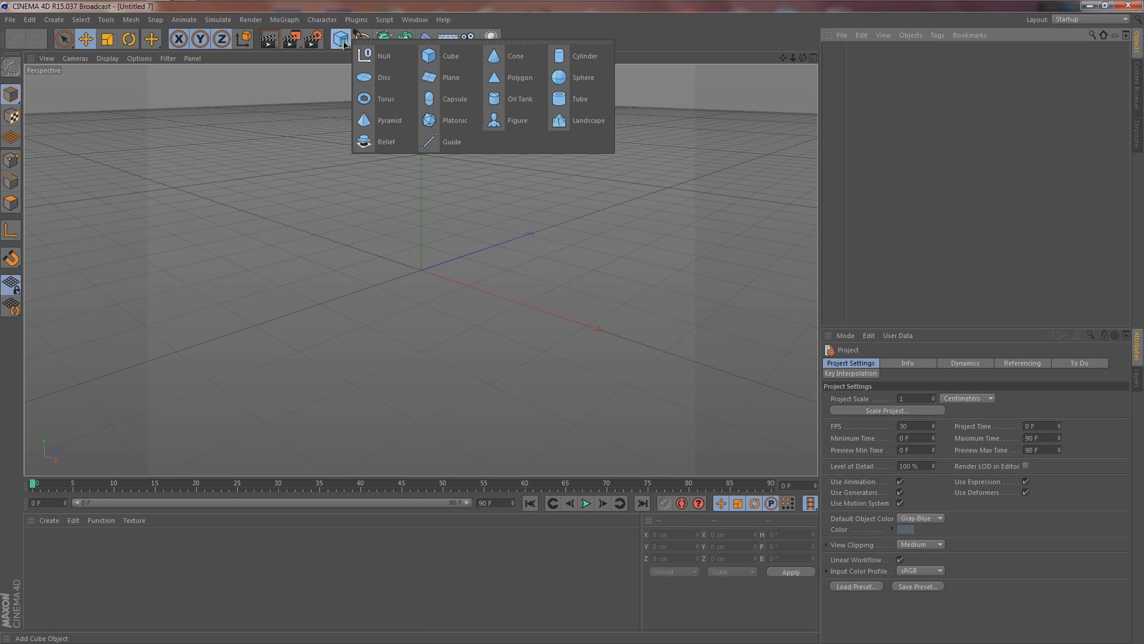
pyautogui.click(450, 57)
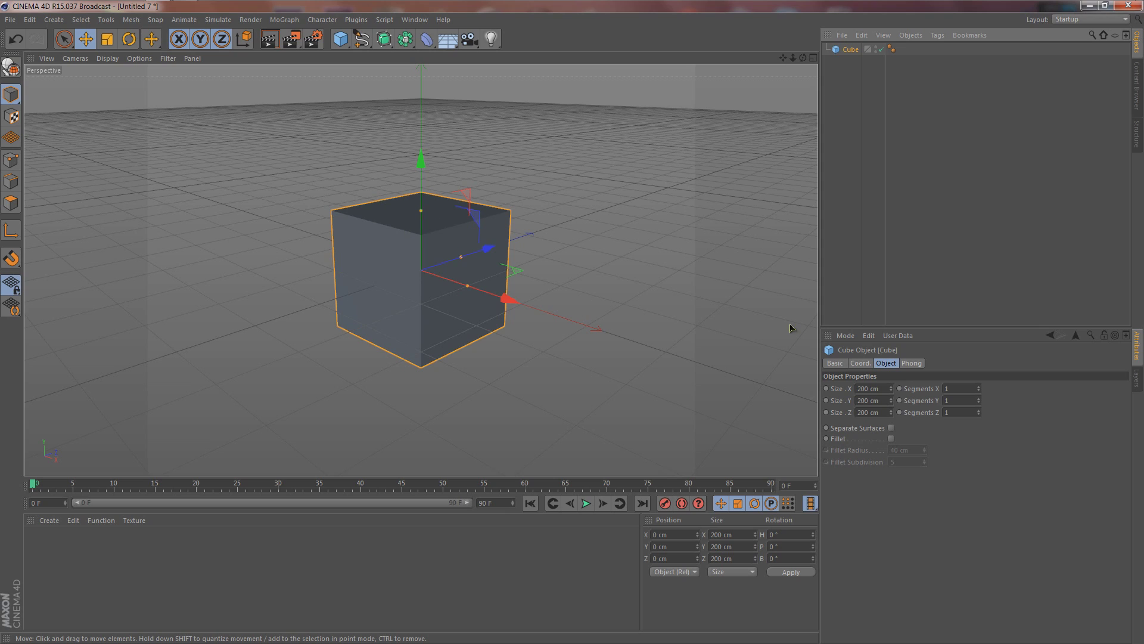
# - Set the cube's X size to 800 cm
pyautogui.click(869, 391)
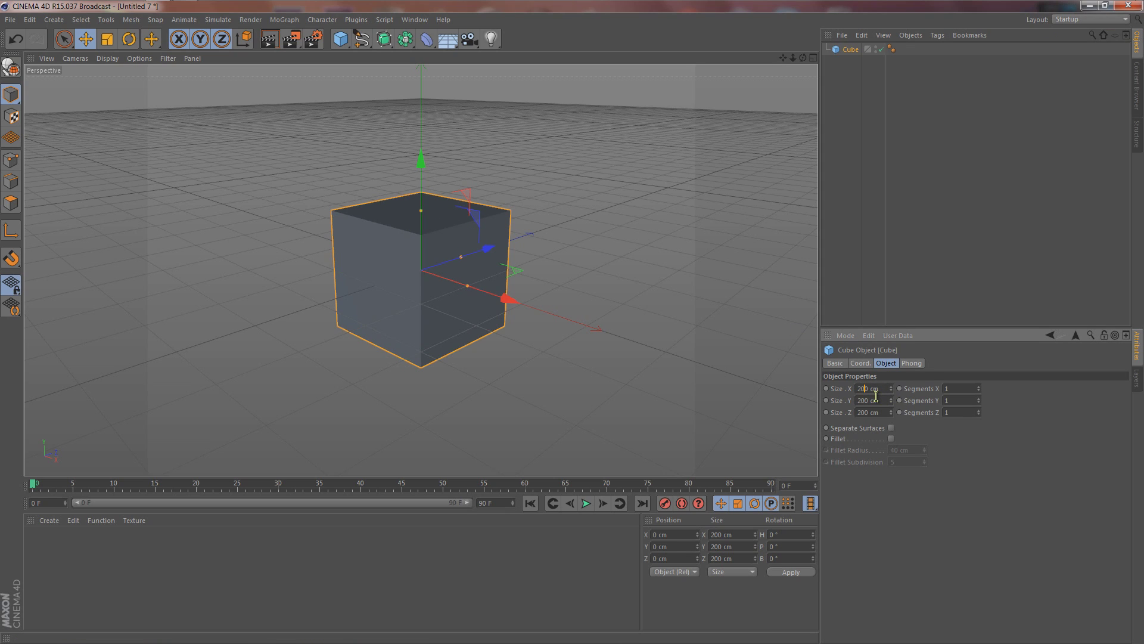
pyautogui.write('0')
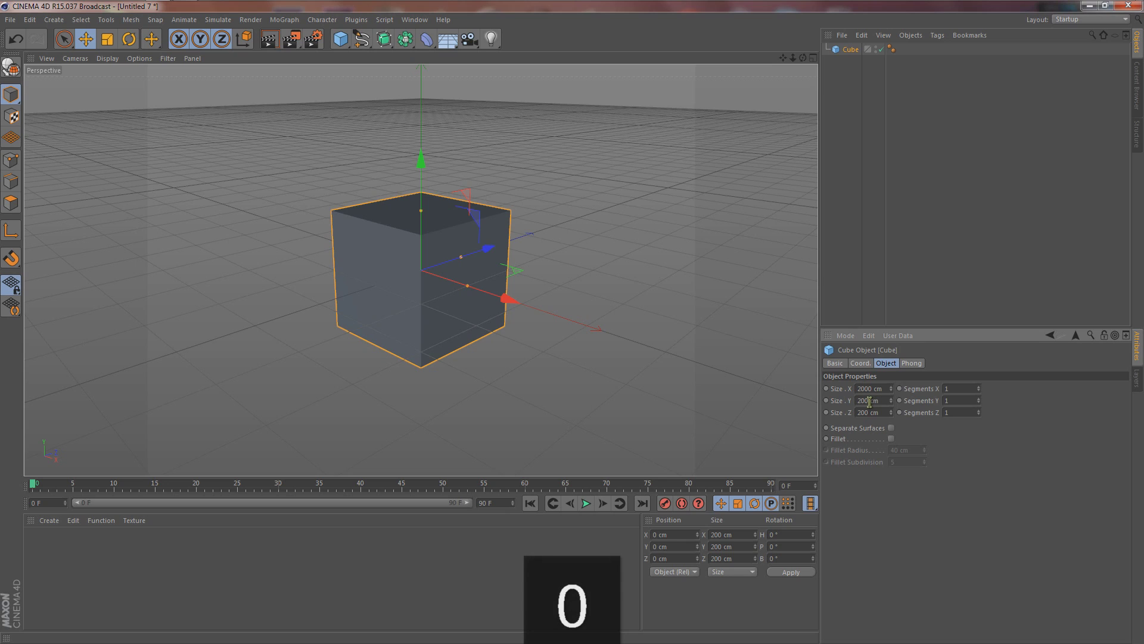
pyautogui.press('BackSpace')
pyautogui.press('BackSpace')
pyautogui.press('BackSpace')
pyautogui.press('BackSpace')
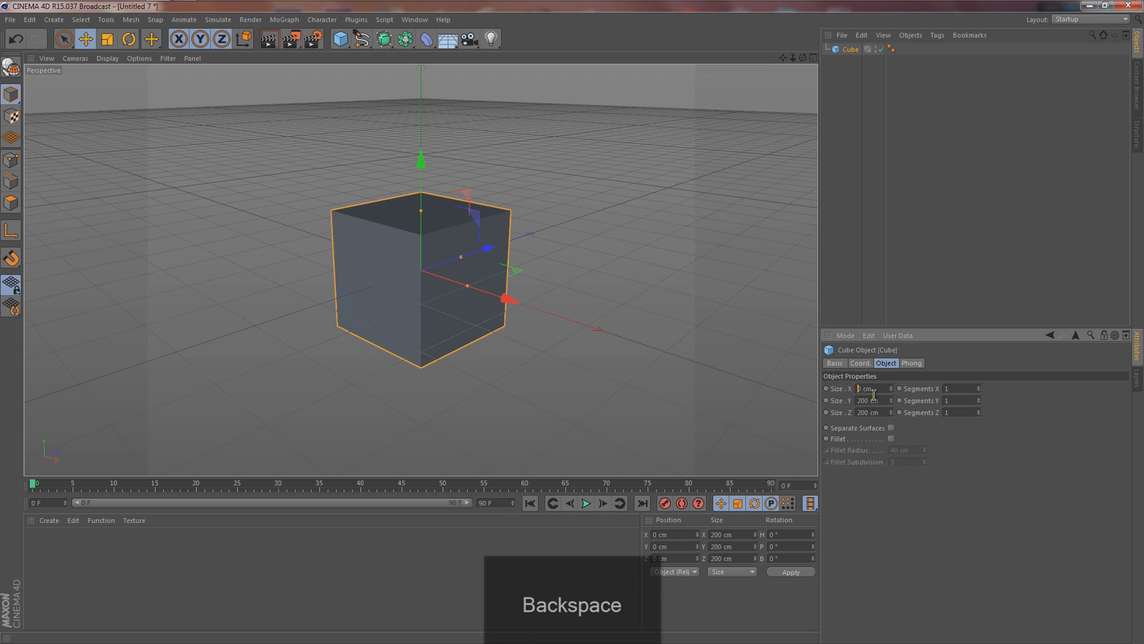
pyautogui.write('800')
pyautogui.press('Return')
# - Set the cube's Y size to 550 cm and its Z size to 1000 cm
pyautogui.press('BackSpace')
pyautogui.press('BackSpace')
pyautogui.press('BackSpace')
pyautogui.write('550')
pyautogui.press('Return')
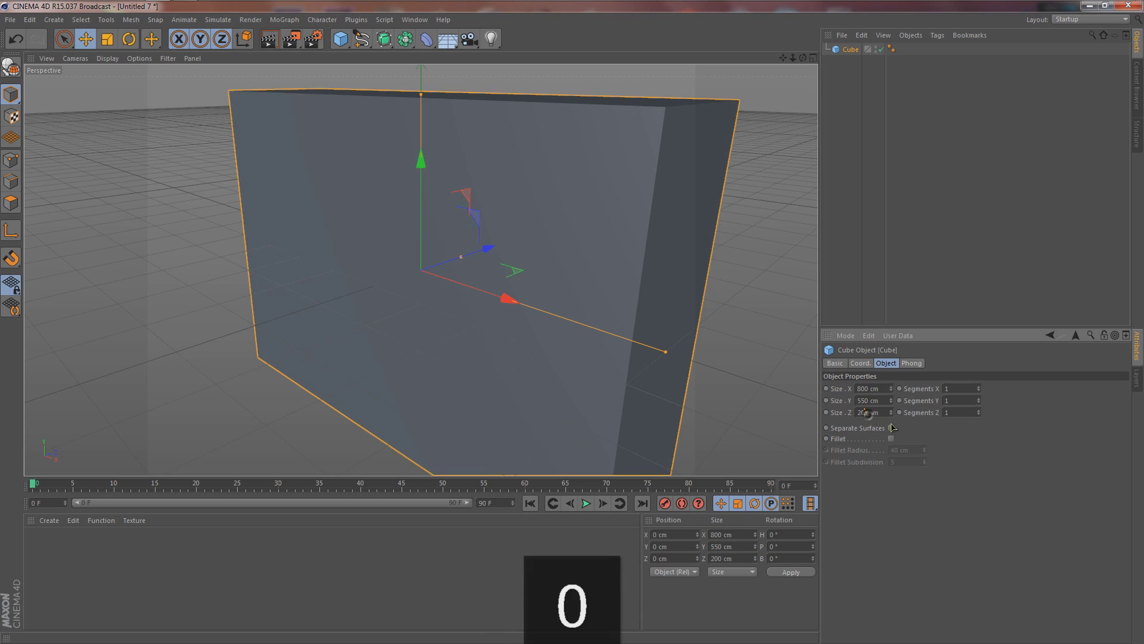
pyautogui.press('Right')
pyautogui.press('BackSpace')
pyautogui.press('BackSpace')
pyautogui.press('BackSpace')
pyautogui.write('1000')
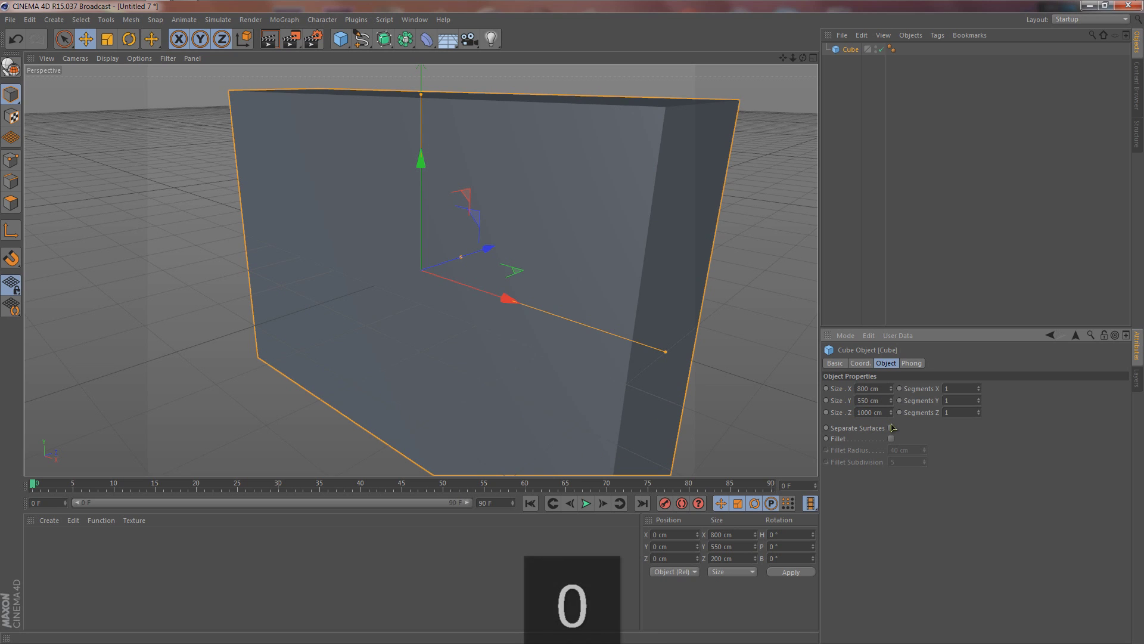
pyautogui.press('Return')
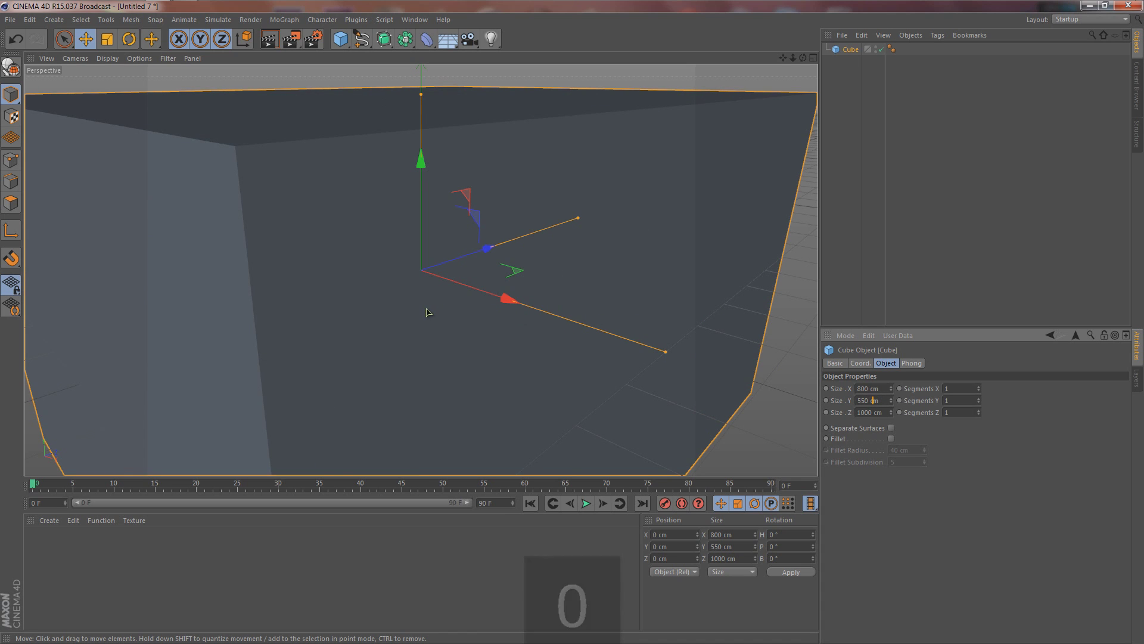
# - Examine the resized box in the perspective view from several angles and distances
pyautogui.scroll(-10, 387, 302)
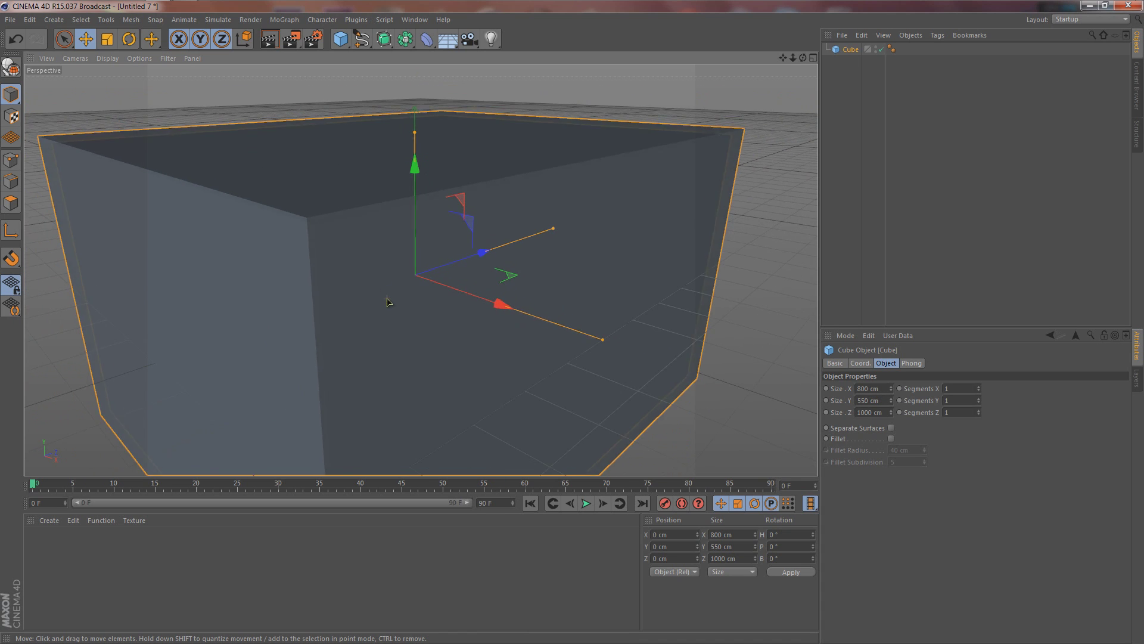
pyautogui.scroll(2, 388, 302)
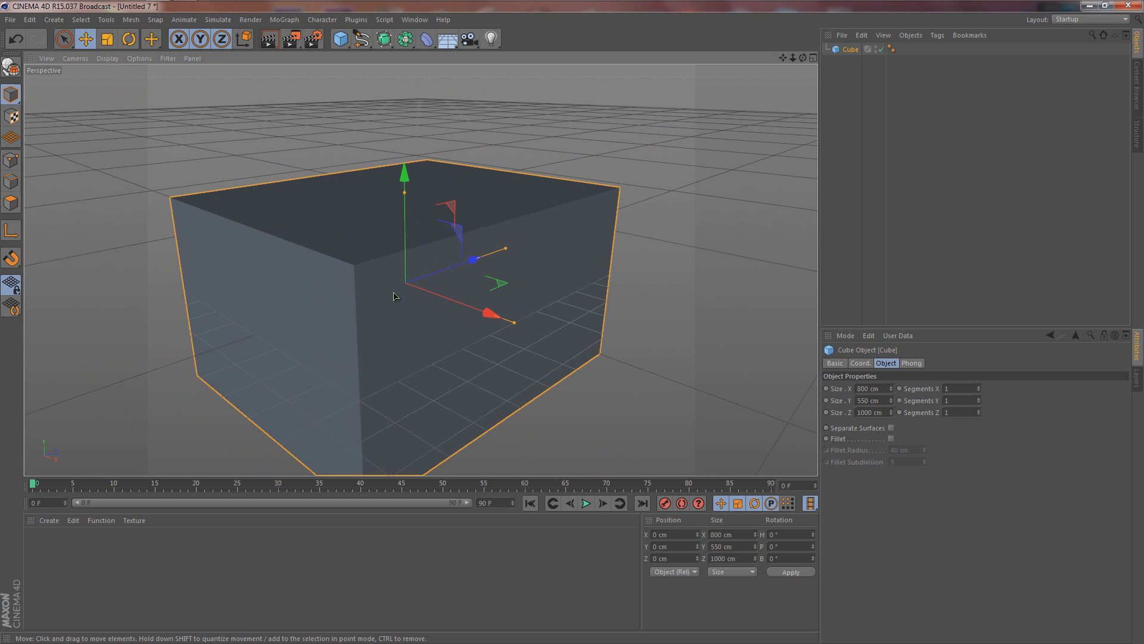
pyautogui.moveTo(782, 57); pyautogui.dragTo(523, 309)
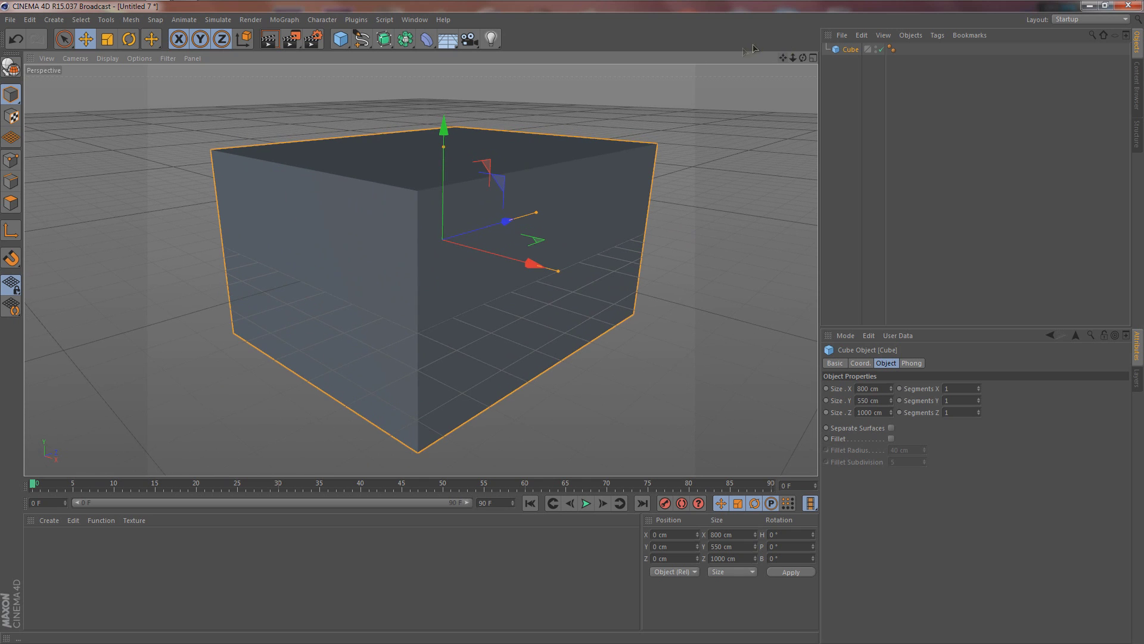
pyautogui.moveTo(795, 59); pyautogui.dragTo(573, 326)
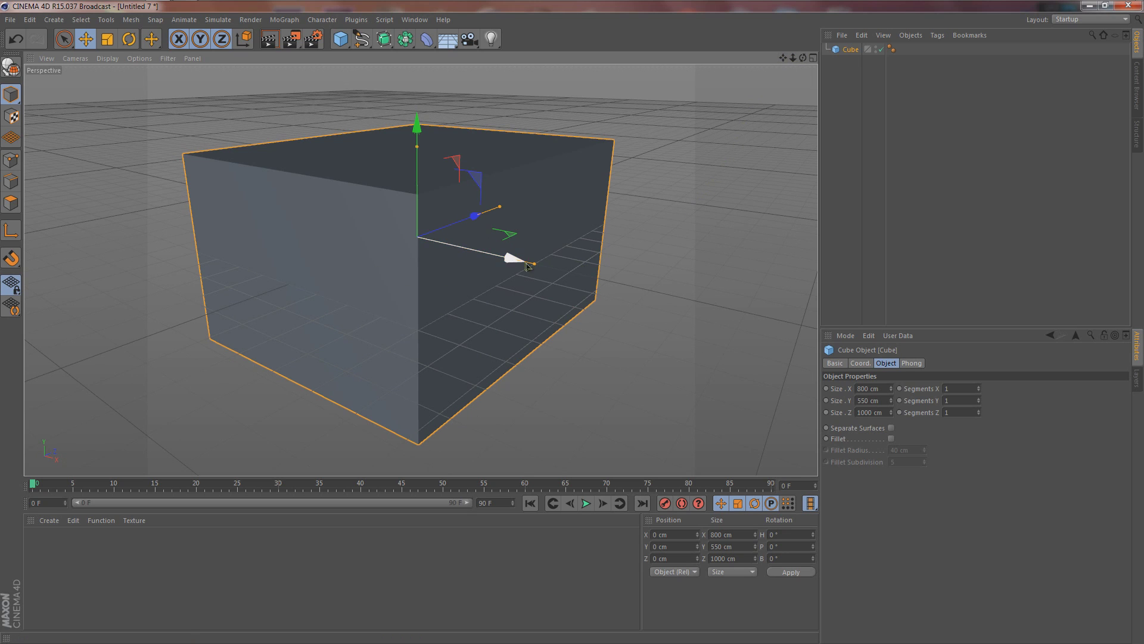
pyautogui.keyDown('alt'); pyautogui.moveTo(451, 288); pyautogui.dragTo(480, 270); pyautogui.keyUp('alt')
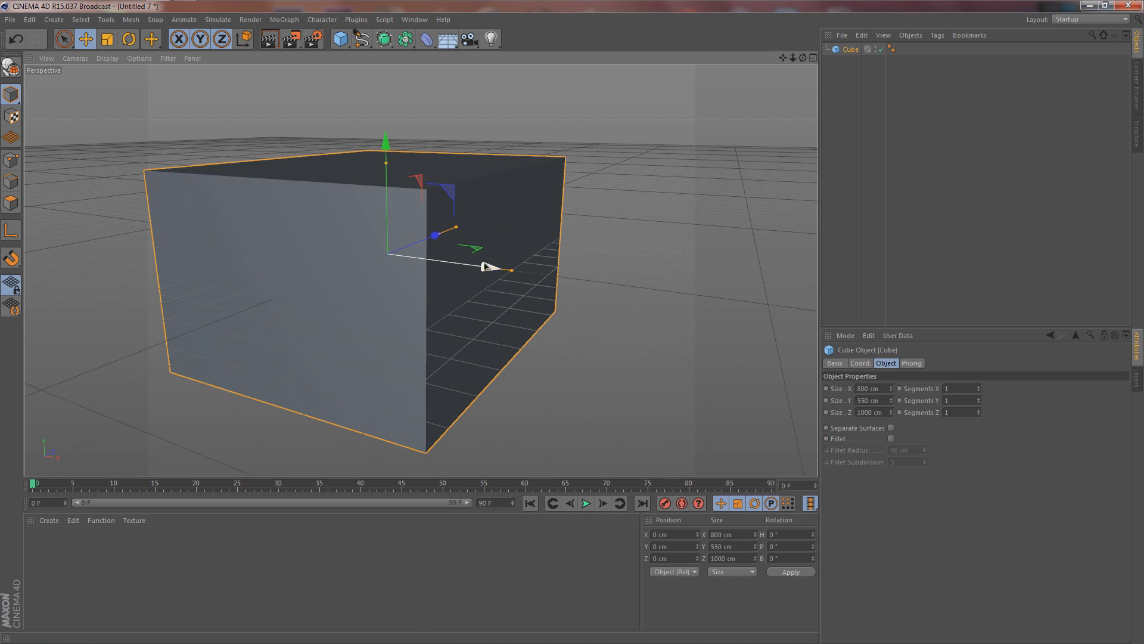
pyautogui.press('1')
pyautogui.moveTo(498, 266); pyautogui.dragTo(722, 113)
pyautogui.moveTo(782, 57); pyautogui.dragTo(573, 325)
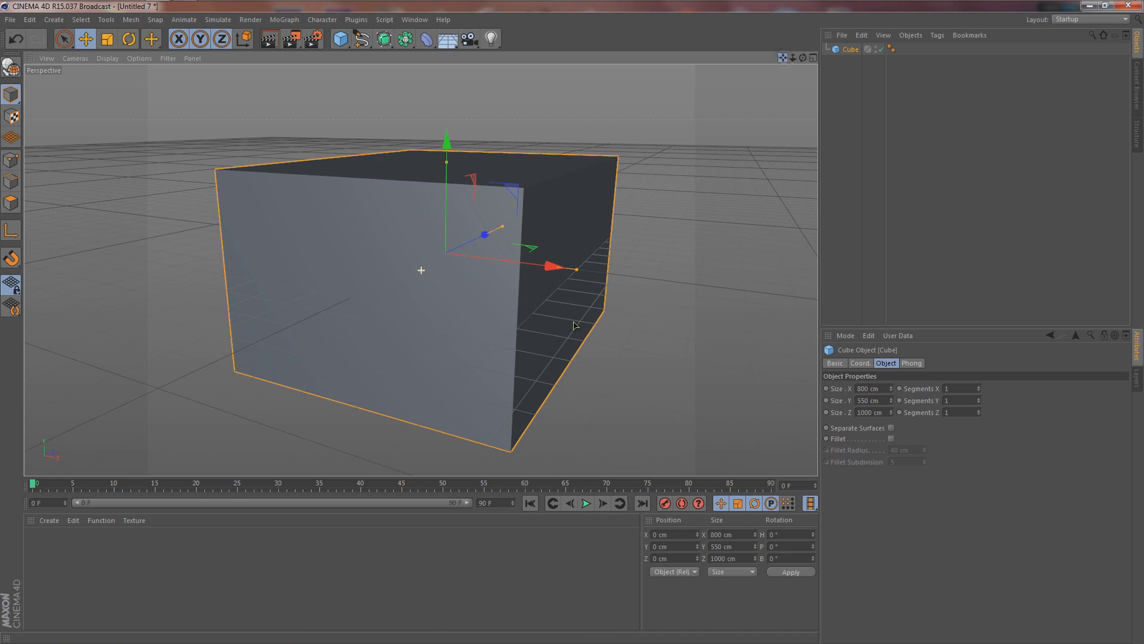
pyautogui.press('2')
pyautogui.moveTo(600, 210); pyautogui.dragTo(504, 310)
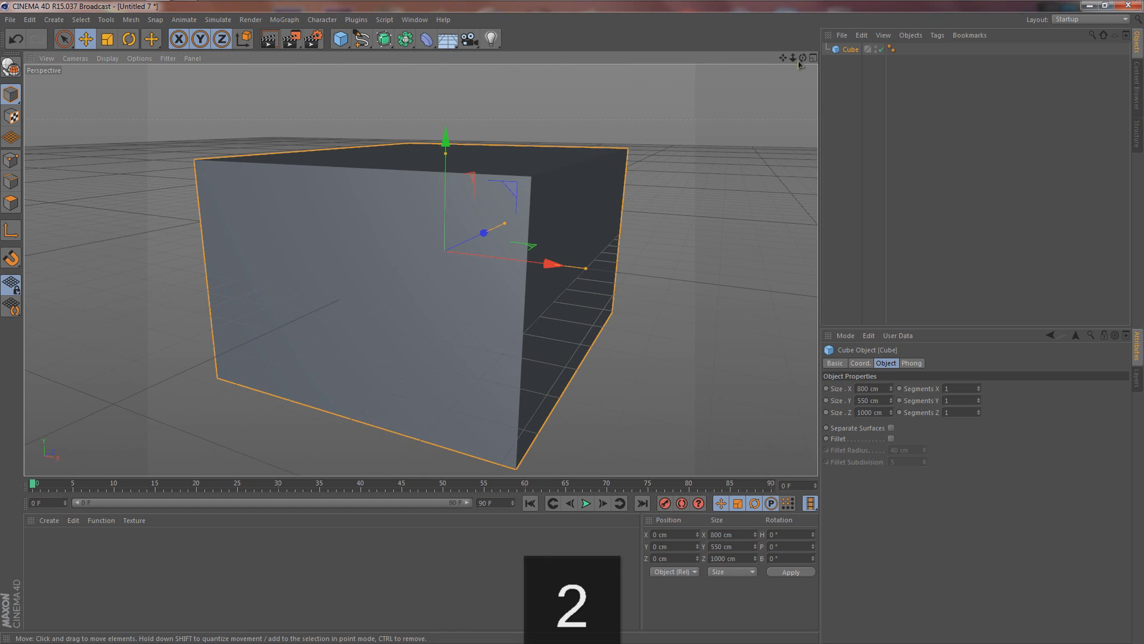
pyautogui.moveTo(575, 333); pyautogui.dragTo(624, 248)
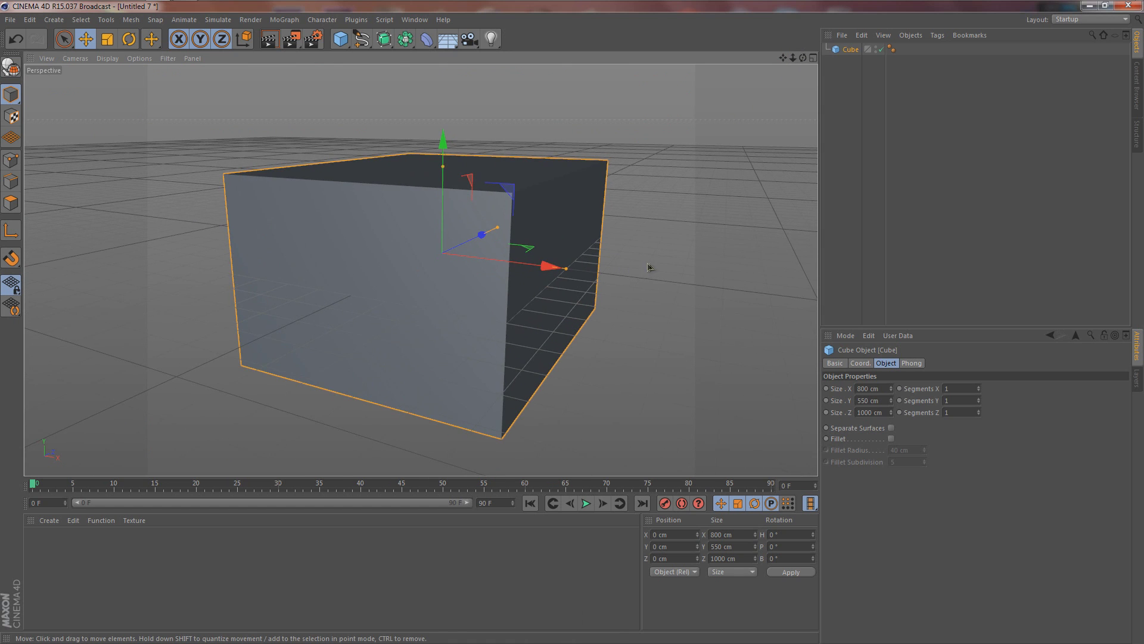
pyautogui.moveTo(670, 256)
pyautogui.mouseDown()
pyautogui.moveTo(684, 230)
pyautogui.moveTo(687, 263)
pyautogui.moveTo(686, 251)
pyautogui.mouseUp()
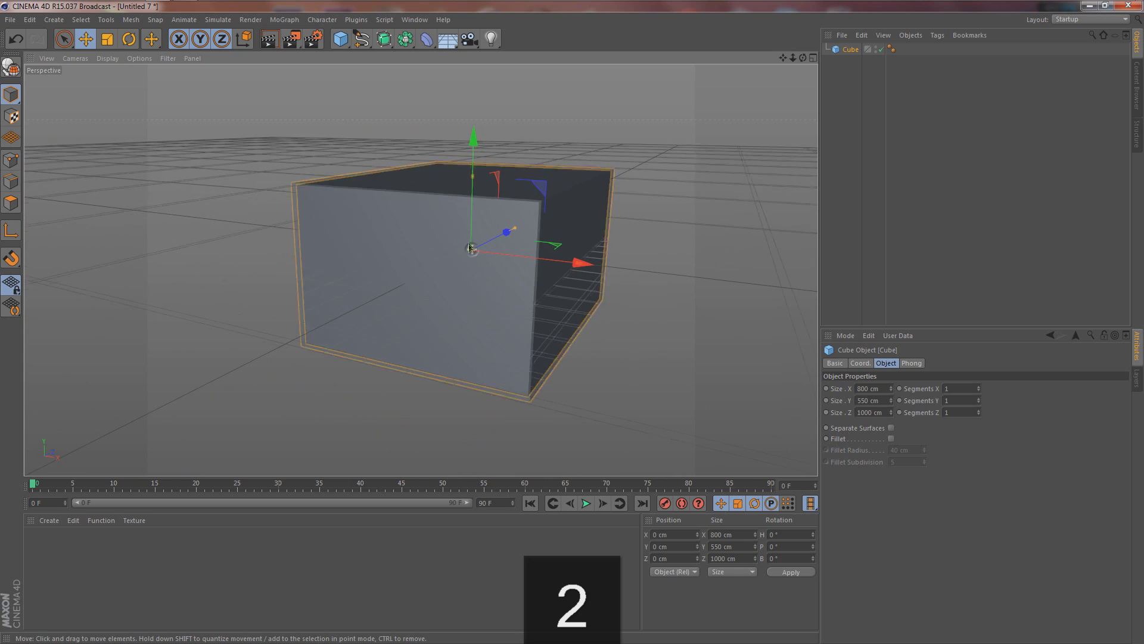
pyautogui.moveTo(471, 248); pyautogui.dragTo(477, 246)
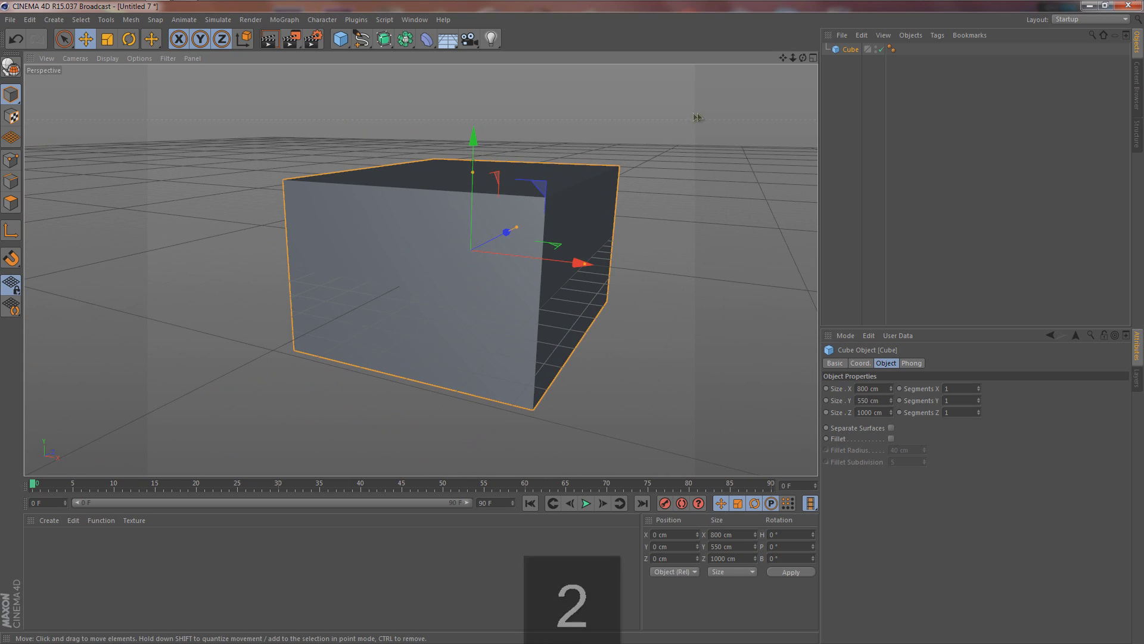
pyautogui.press('3')
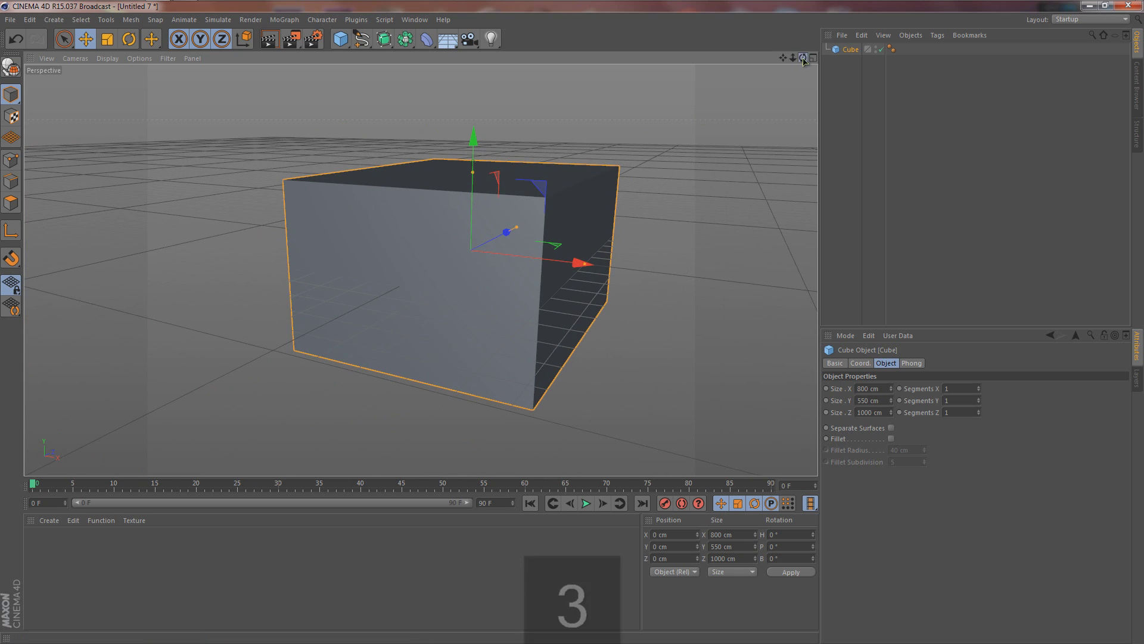
pyautogui.moveTo(514, 255); pyautogui.dragTo(507, 203)
pyautogui.moveTo(492, 257); pyautogui.dragTo(459, 262)
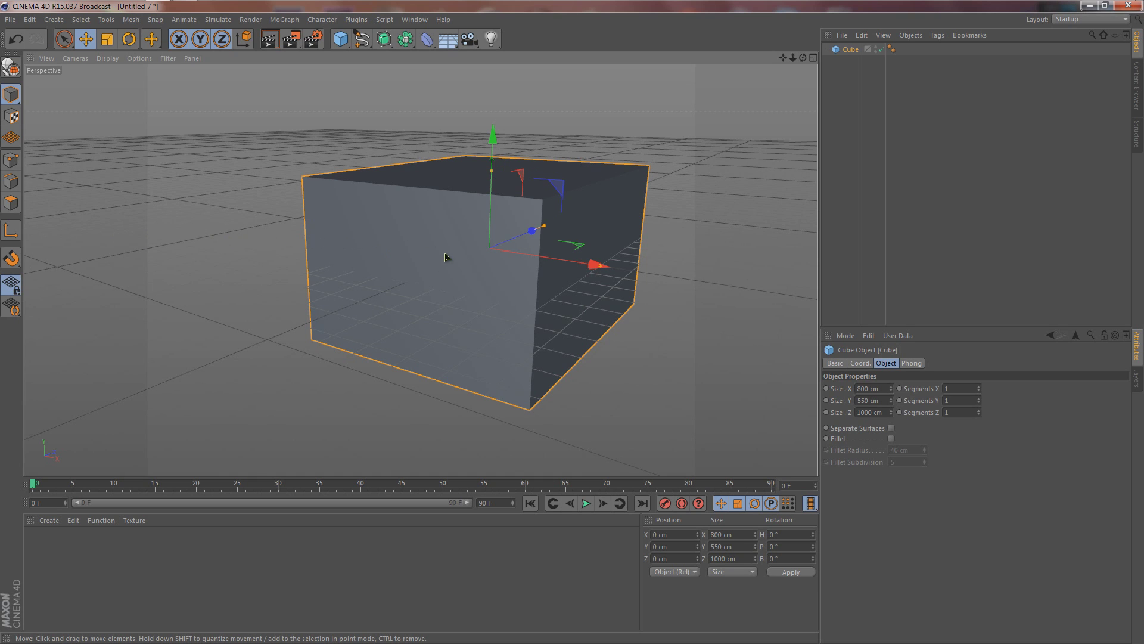
pyautogui.scroll(3, 474, 232)
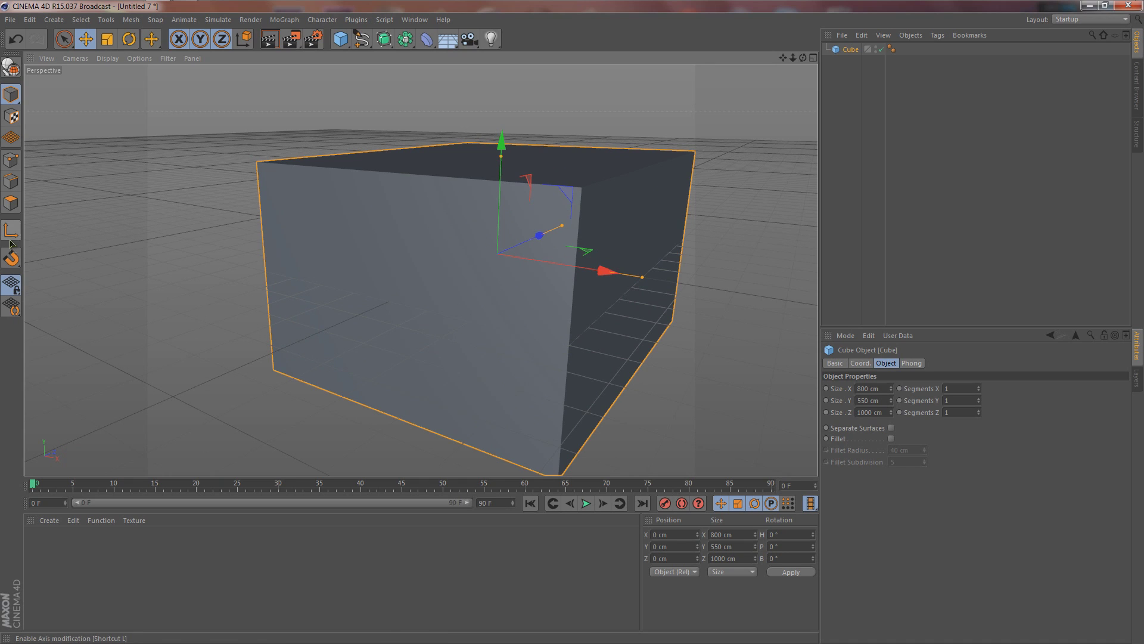
# - Convert the cube to an editable polygon object and delete its front face in polygon mode
pyautogui.click(9, 204)
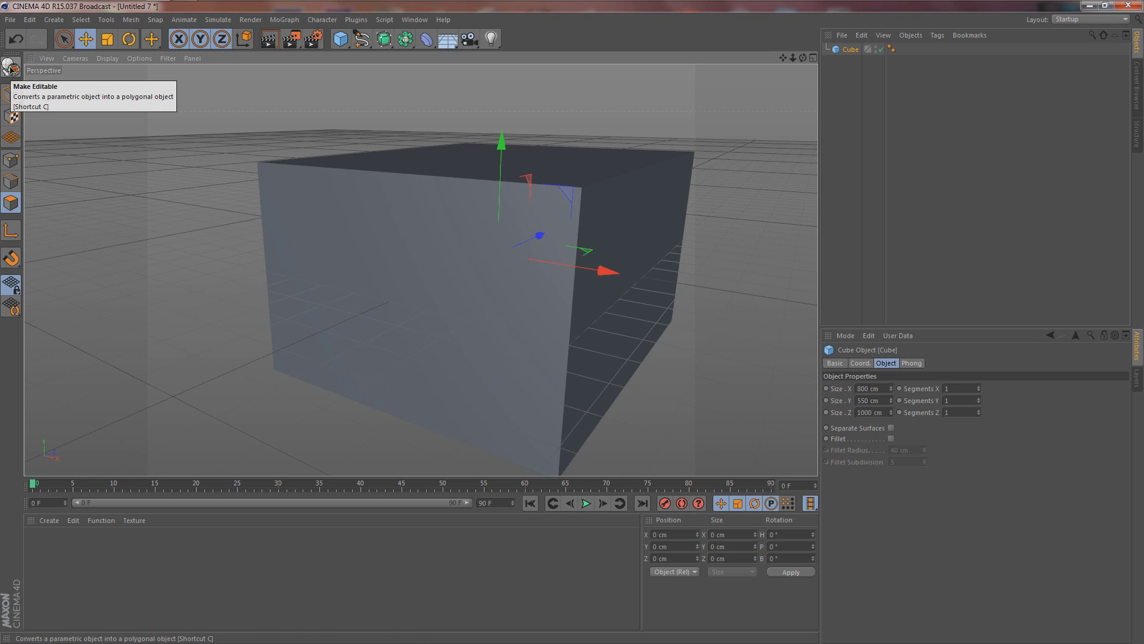
pyautogui.press('c')
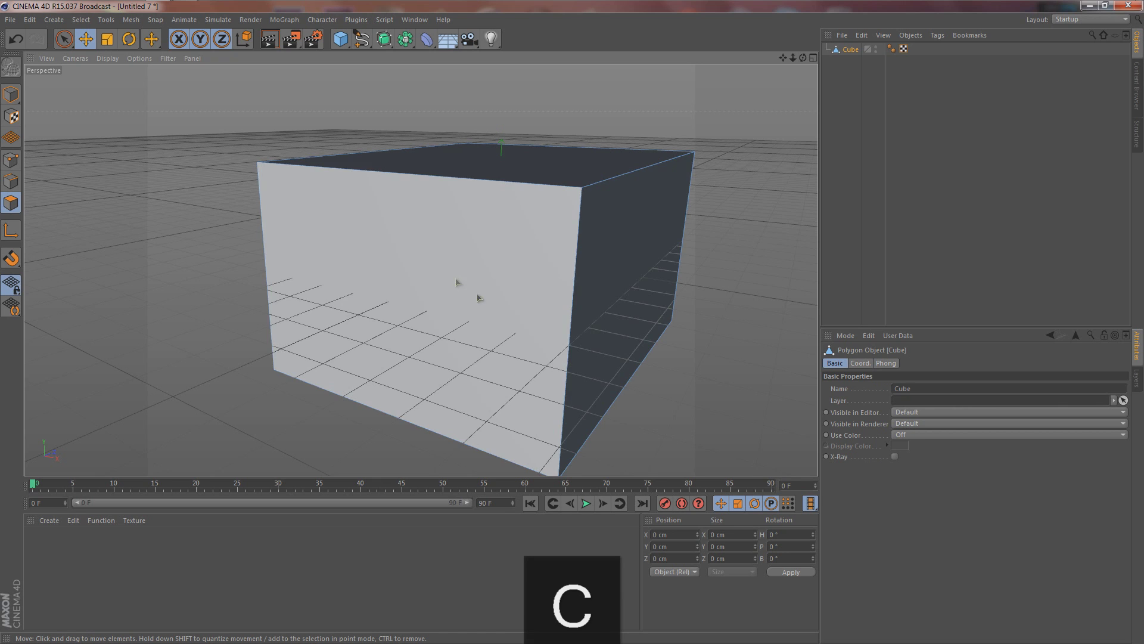
pyautogui.click(464, 317)
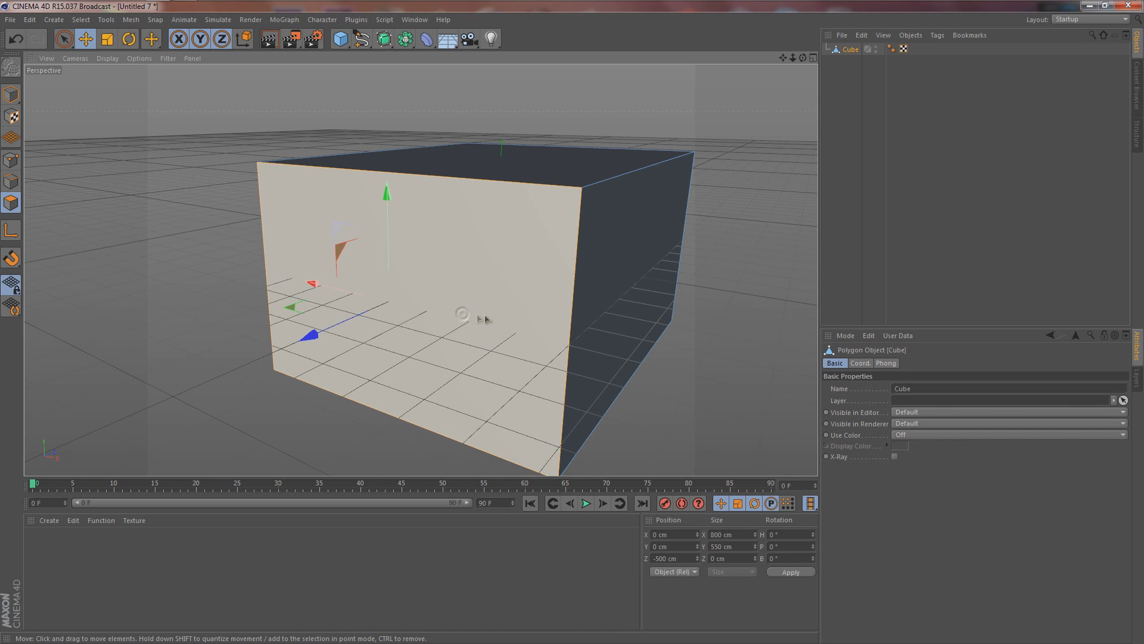
pyautogui.press('Delete')
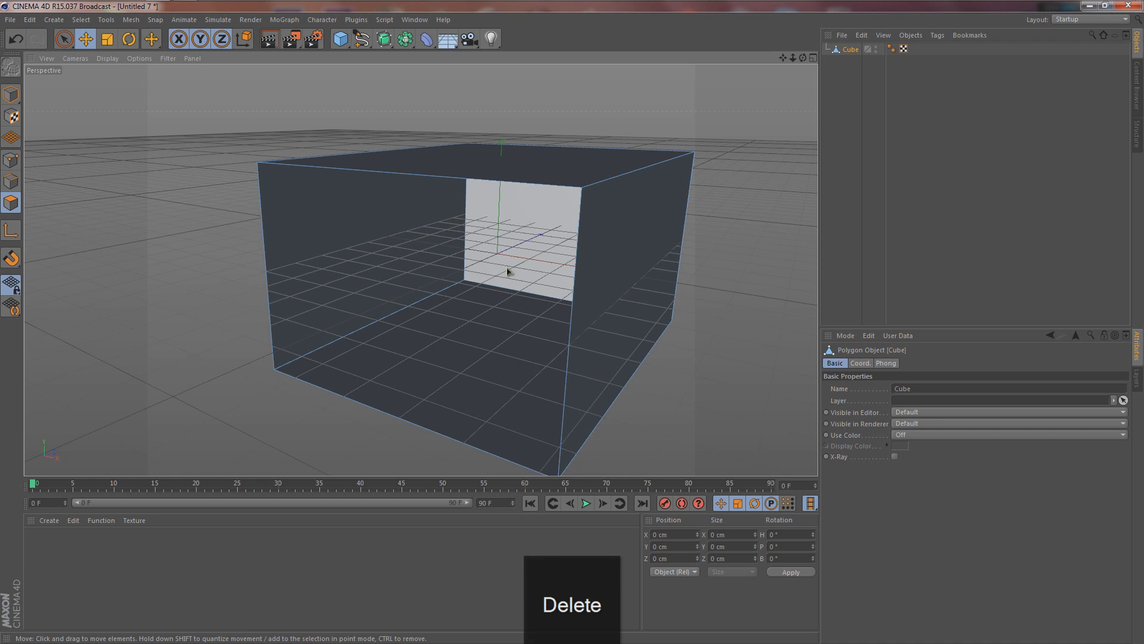
# - Extrude all faces of the open box inward with an offset of -16 cm to give the walls thickness
pyautogui.keyDown('alt'); pyautogui.moveTo(505, 275); pyautogui.dragTo(512, 296); pyautogui.keyUp('alt')
pyautogui.press('1')
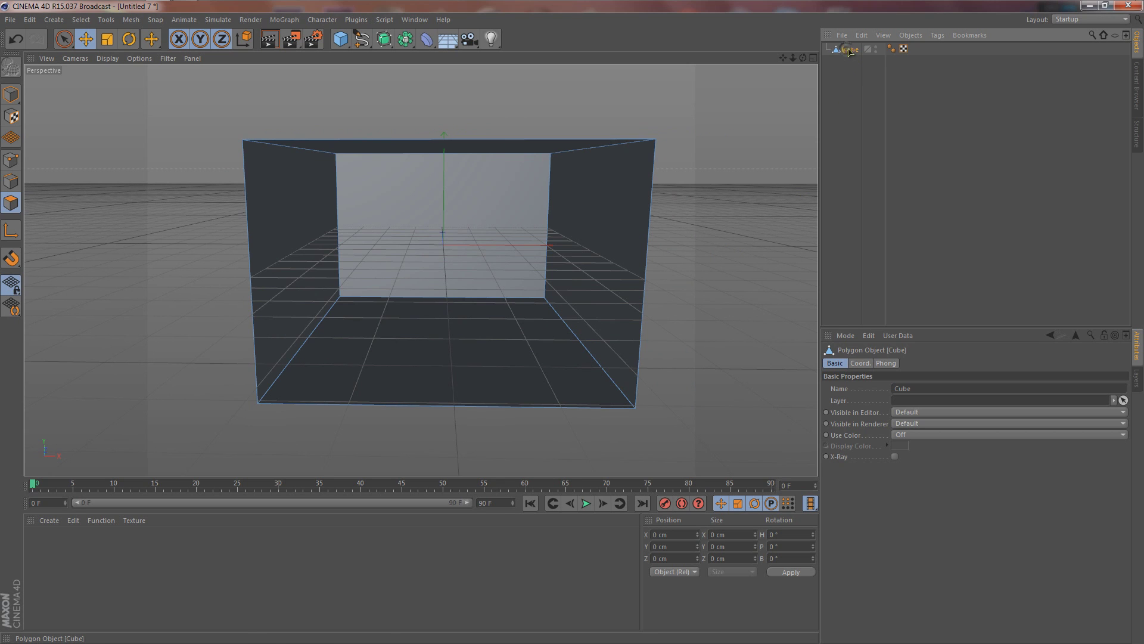
pyautogui.click(247, 324)
pyautogui.rightClick(247, 325)
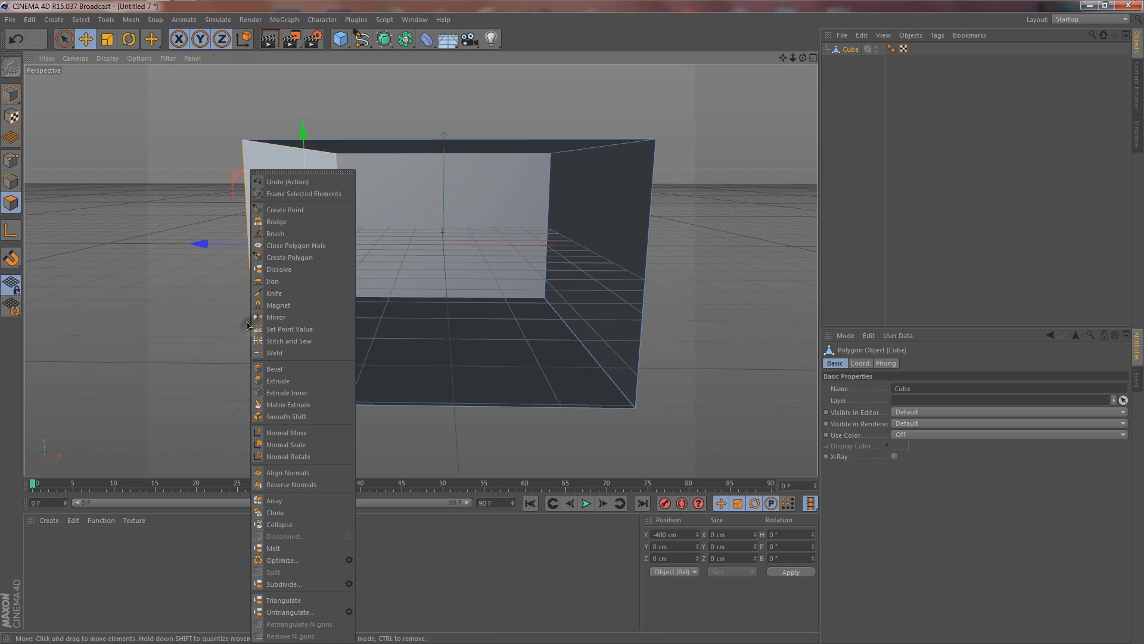
pyautogui.click(288, 382)
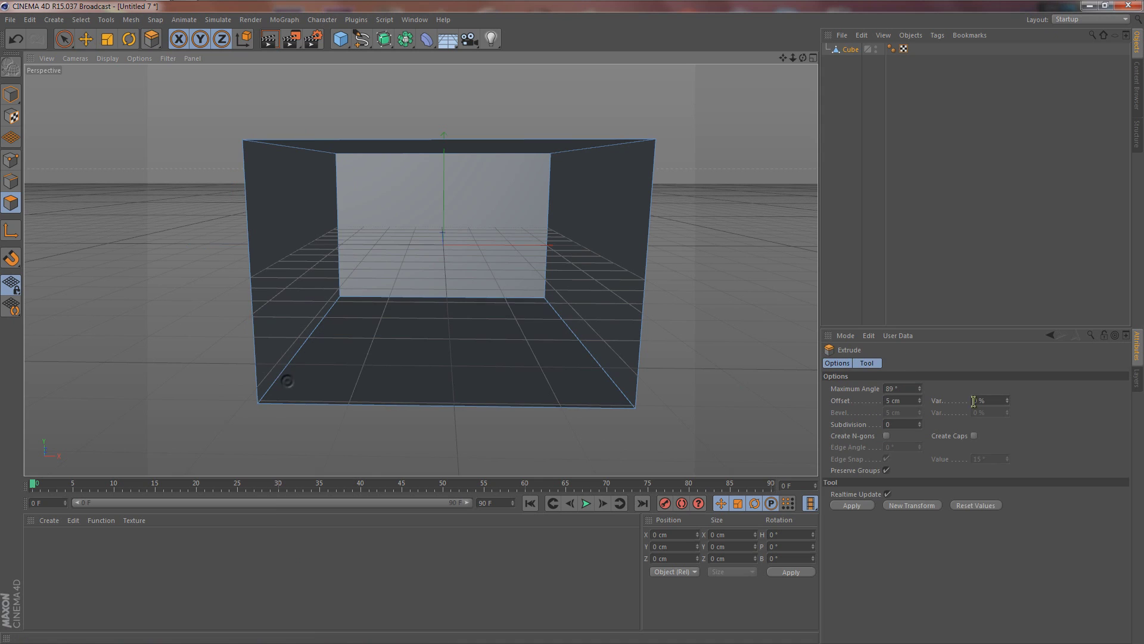
pyautogui.click(852, 506)
pyautogui.moveTo(922, 402); pyautogui.dragTo(922, 402)
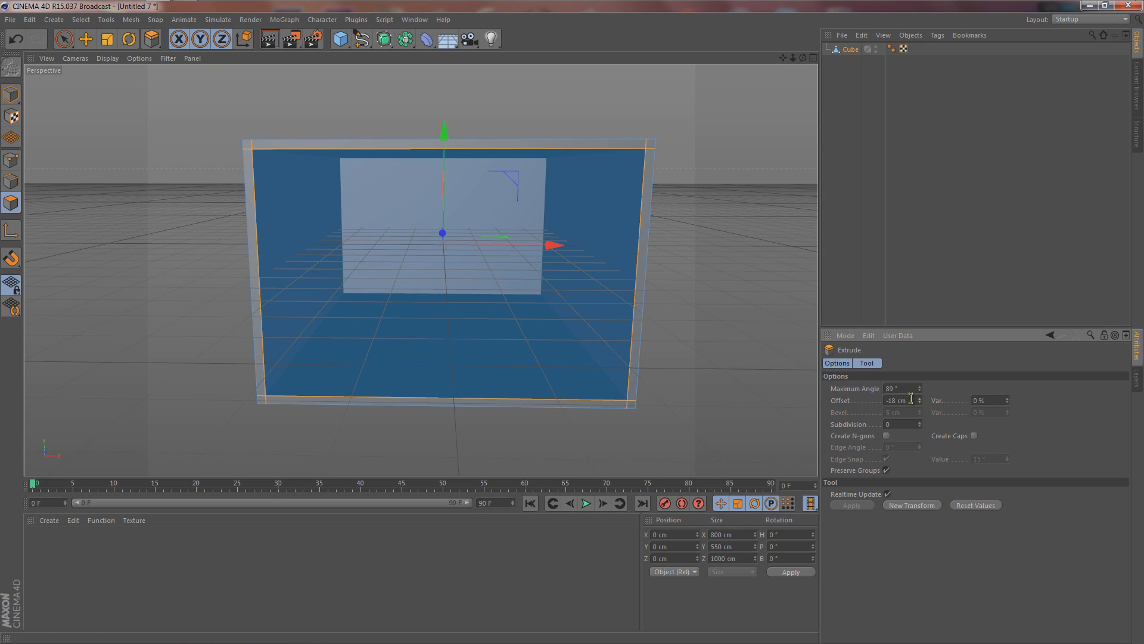
pyautogui.moveTo(921, 402); pyautogui.dragTo(921, 402)
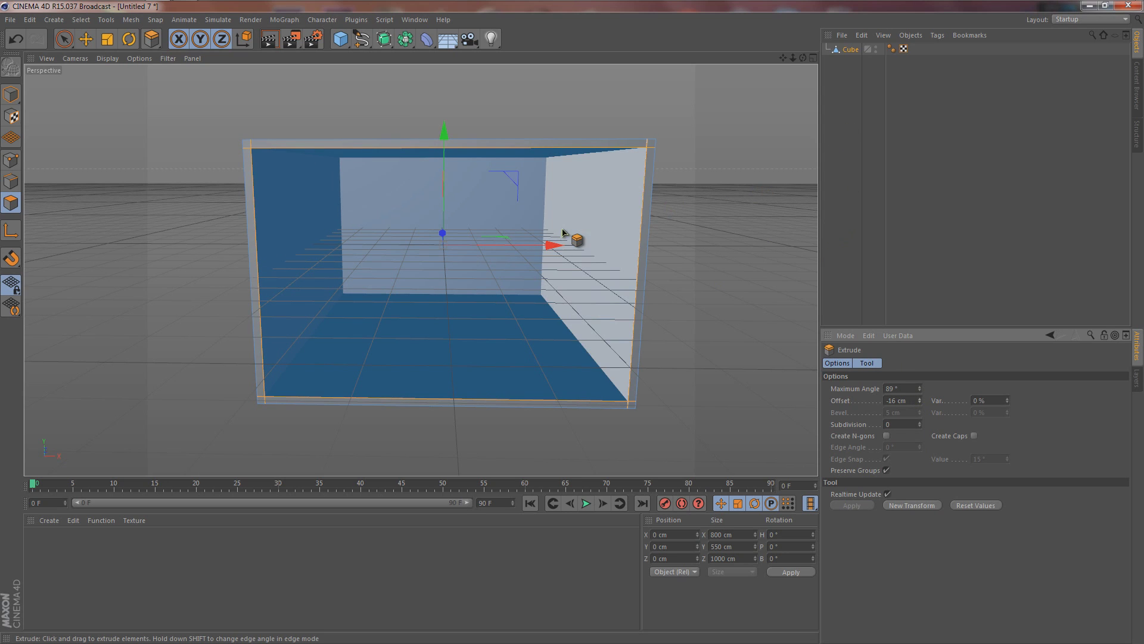
pyautogui.click(298, 244)
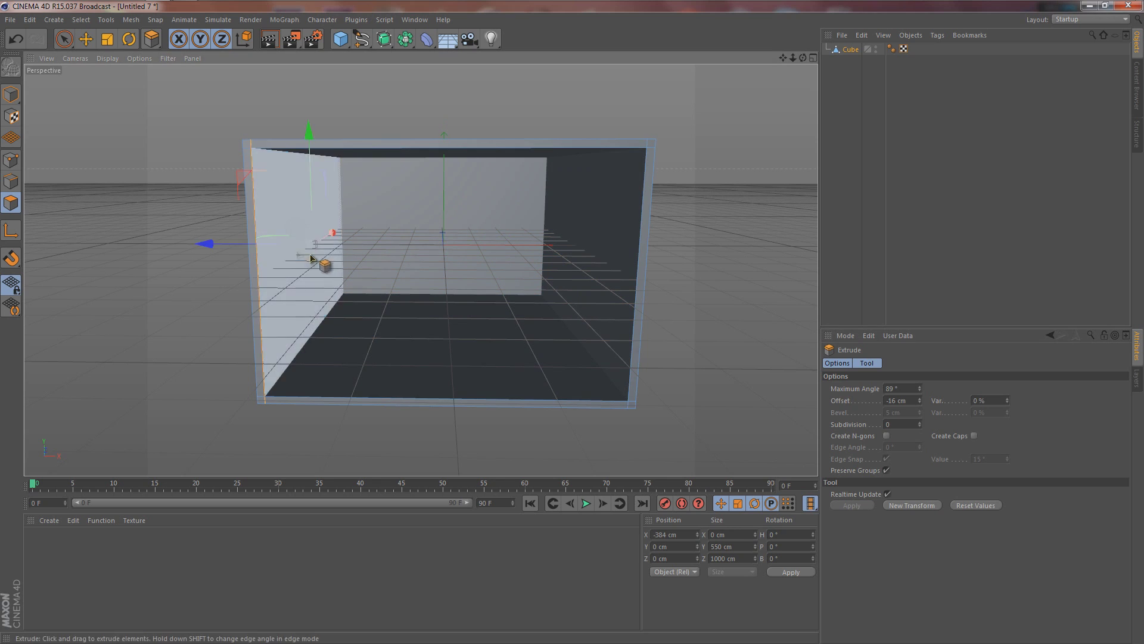
pyautogui.rightClick(278, 212)
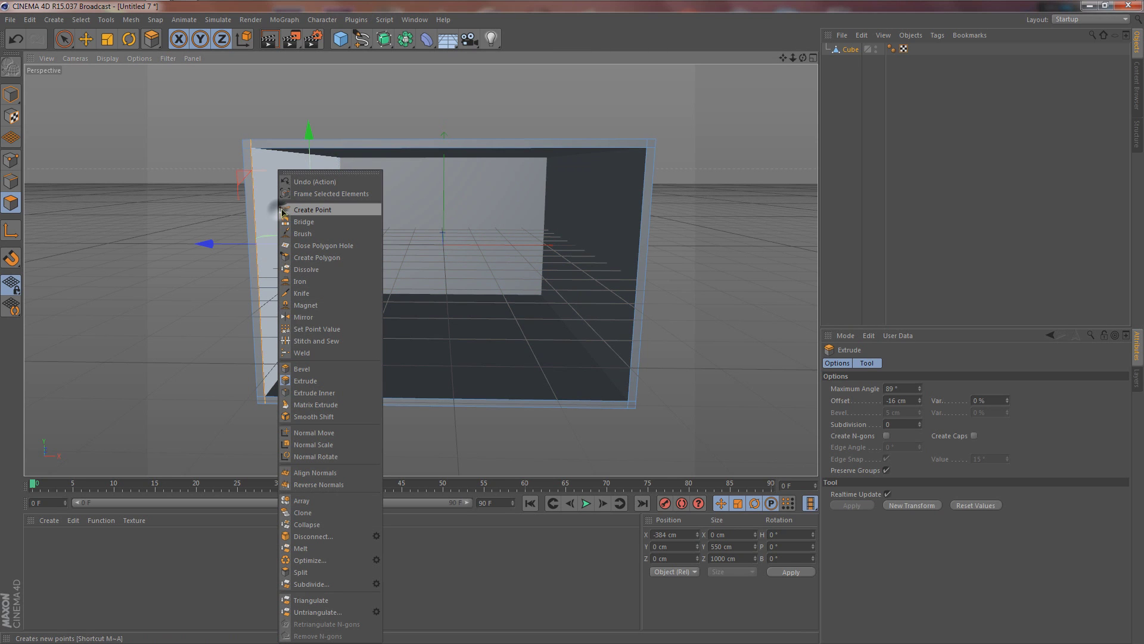
pyautogui.click(302, 369)
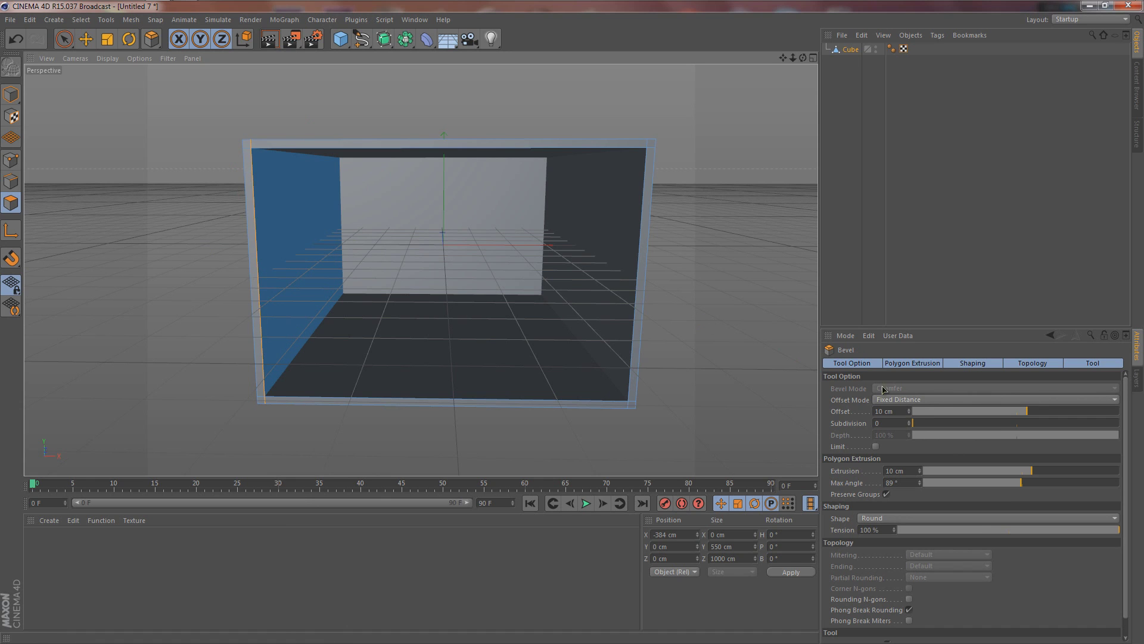
pyautogui.hotkey('ctrl', 'z')
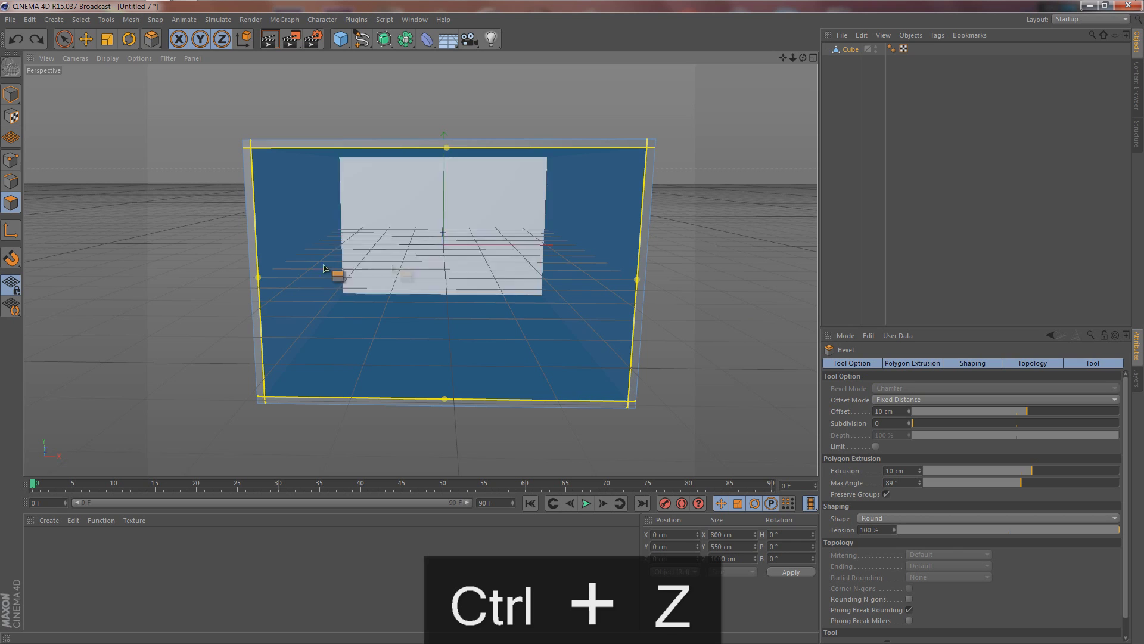
pyautogui.click(799, 249)
pyautogui.click(850, 49)
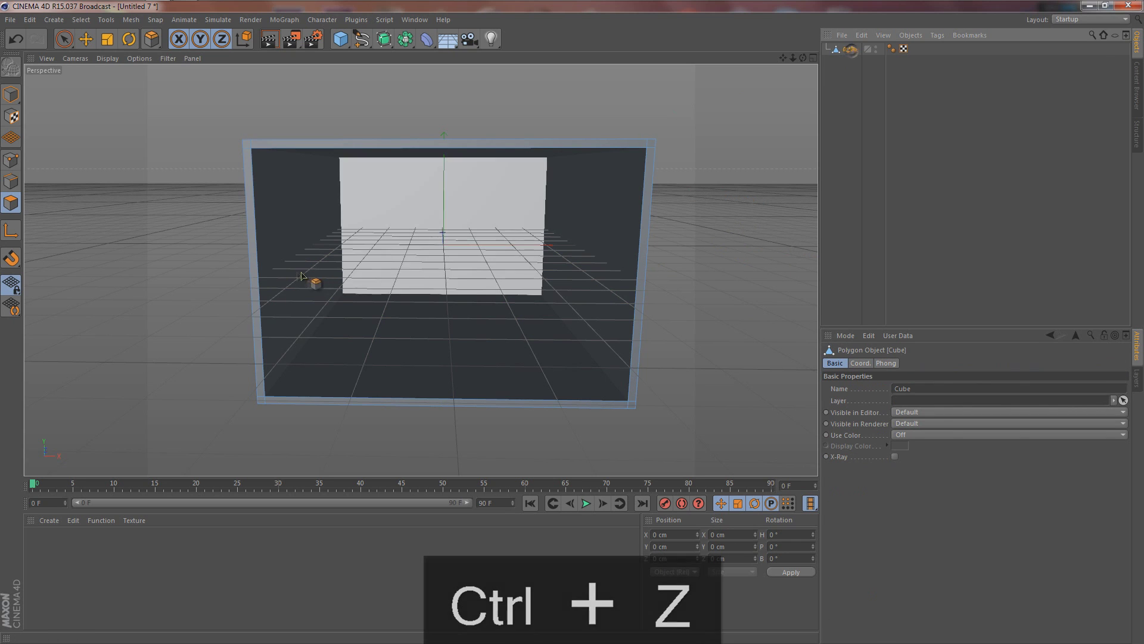
# - Inset the inner face of the room's left wall with Extrude Inner at an offset of 50 cm
pyautogui.click(300, 270)
pyautogui.rightClick(286, 255)
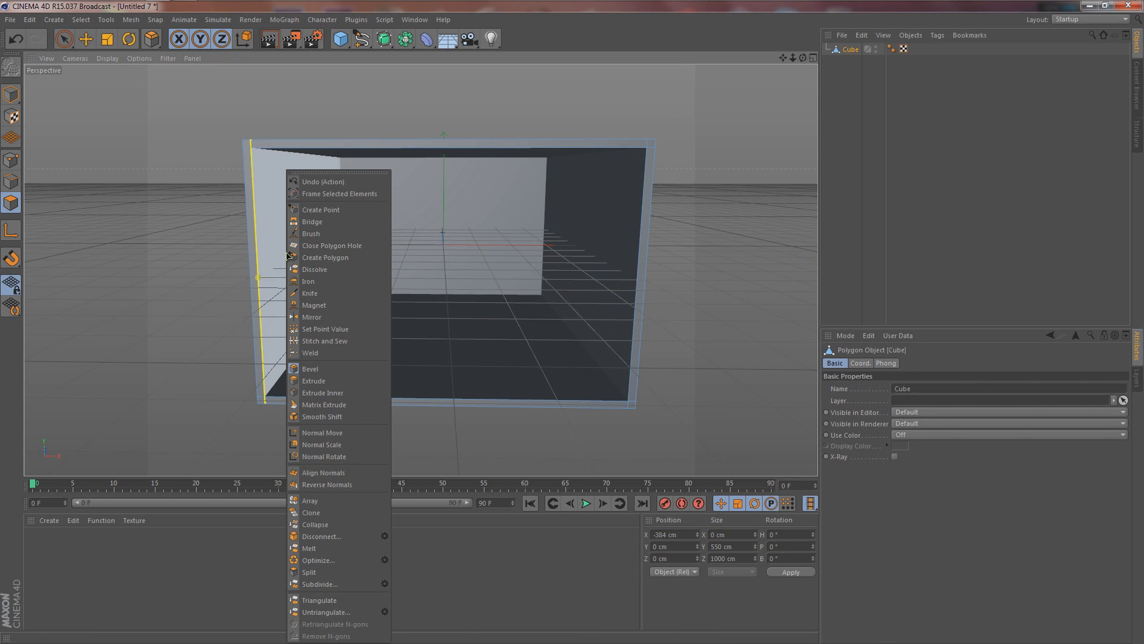
pyautogui.click(335, 393)
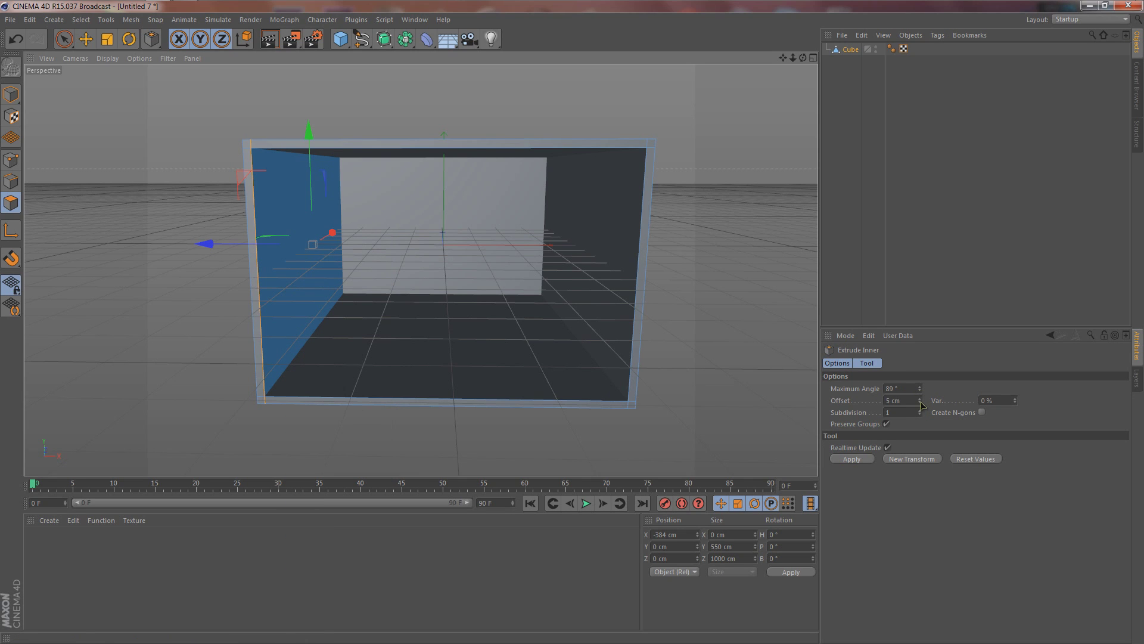
pyautogui.click(869, 459)
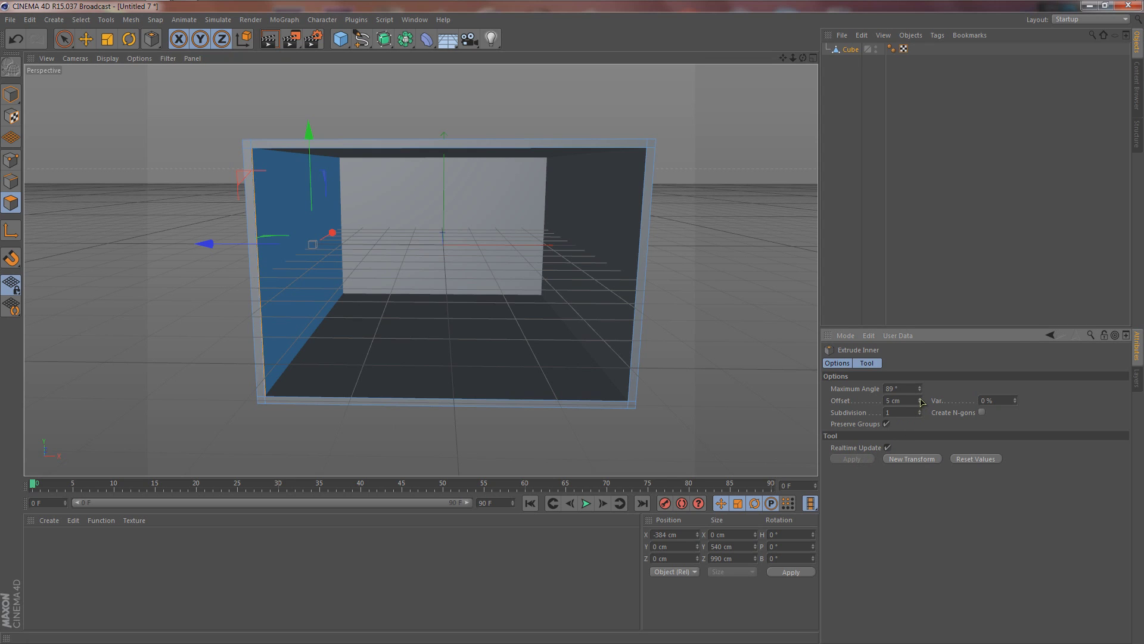
pyautogui.moveTo(921, 401); pyautogui.dragTo(922, 403)
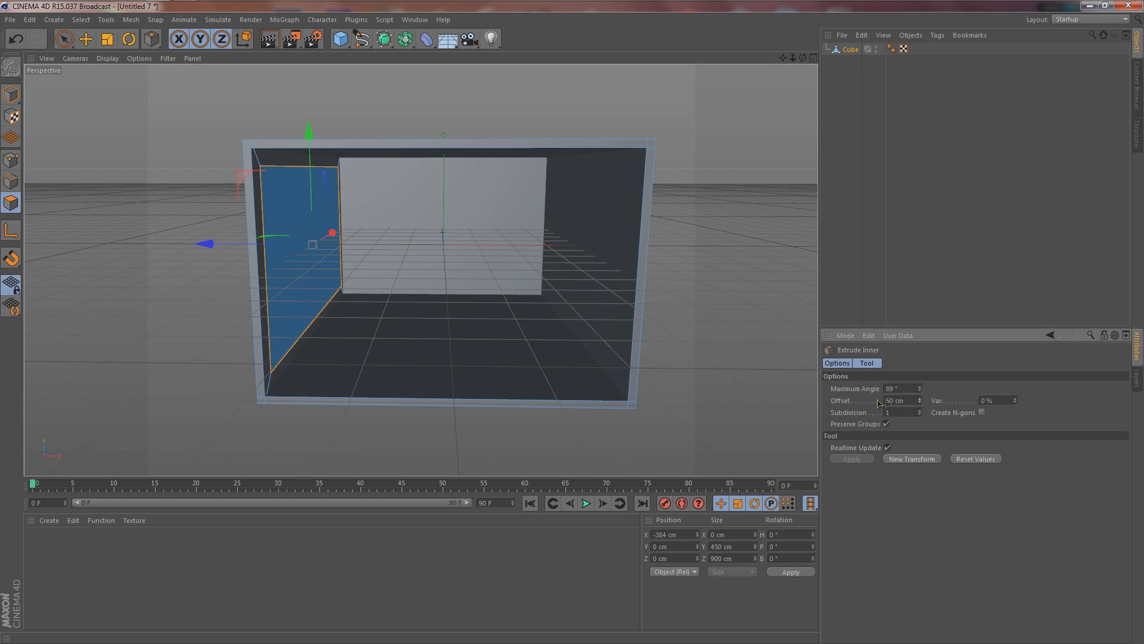
# - Extrude the inset left wall panel with an offset of 16 cm to recess it into the wall
pyautogui.rightClick(284, 222)
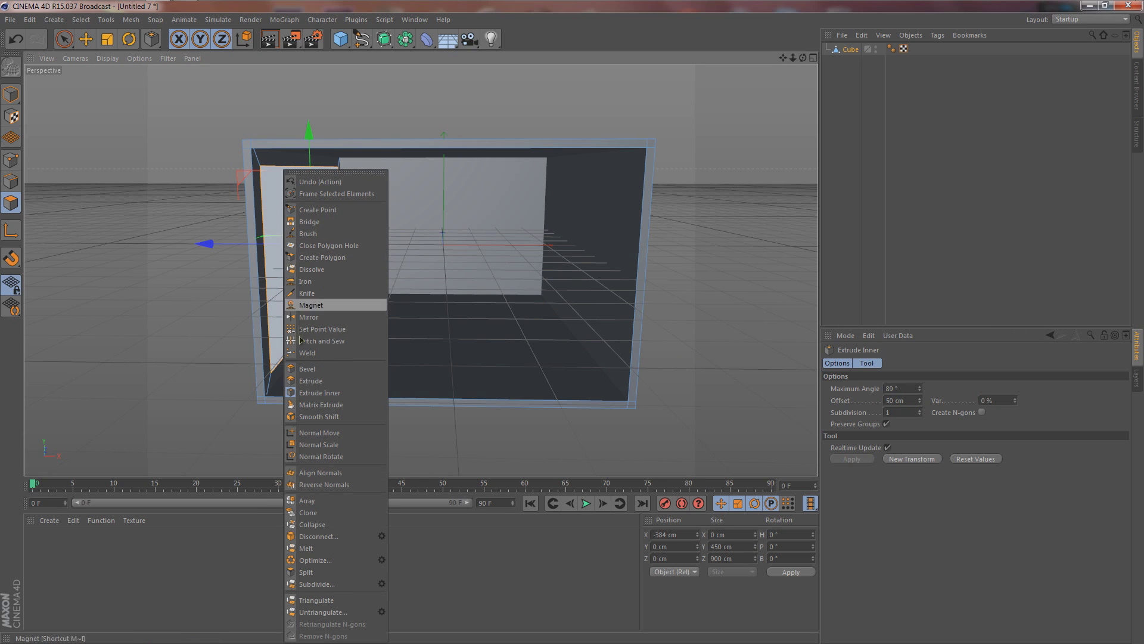
pyautogui.click(316, 379)
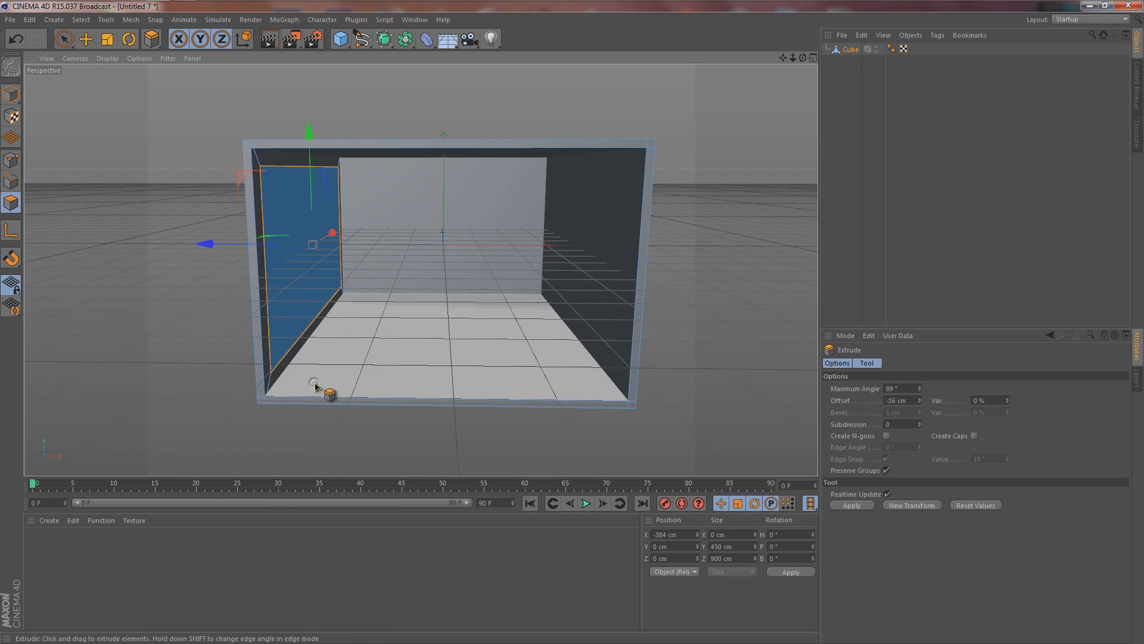
pyautogui.click(859, 507)
pyautogui.moveTo(922, 403); pyautogui.dragTo(922, 403)
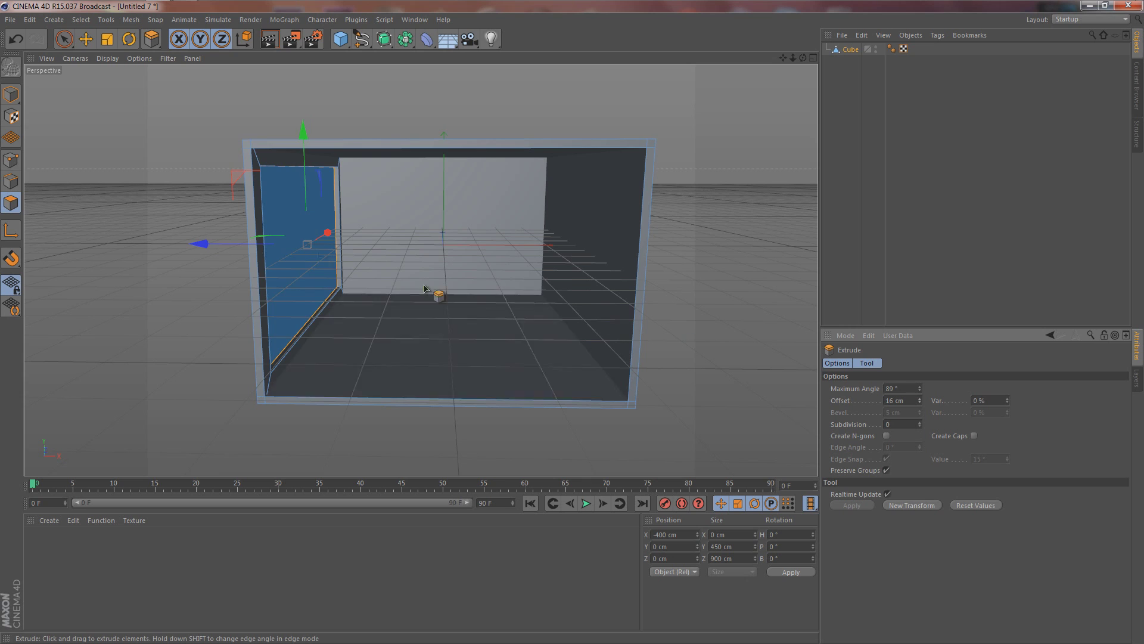
pyautogui.scroll(5, 310, 234)
pyautogui.scroll(1, 290, 232)
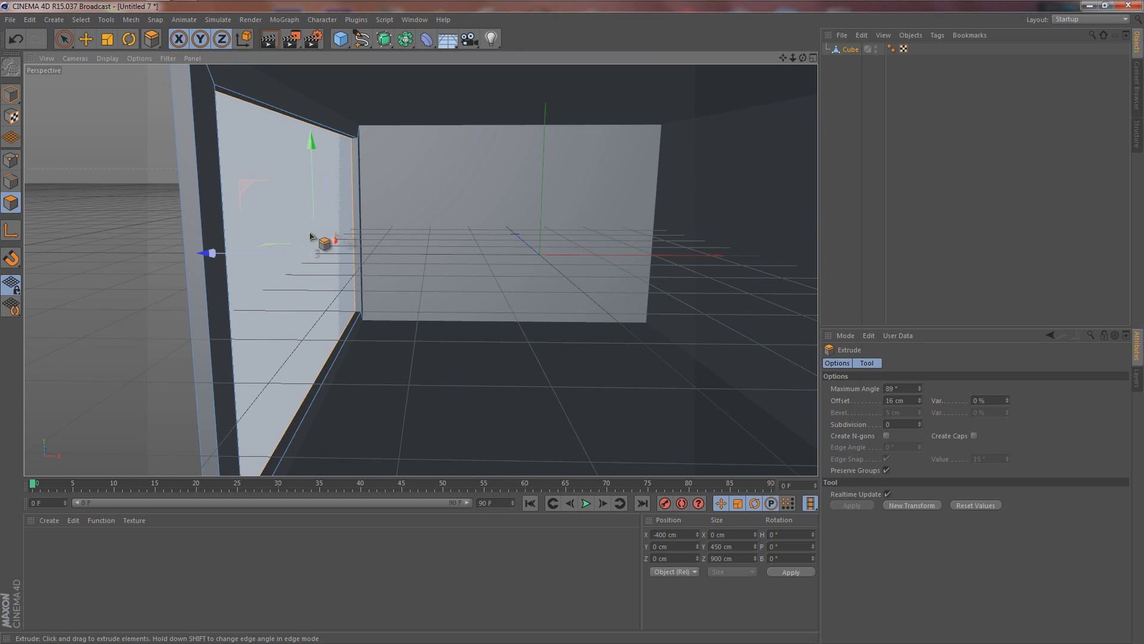
pyautogui.scroll(-6, 327, 246)
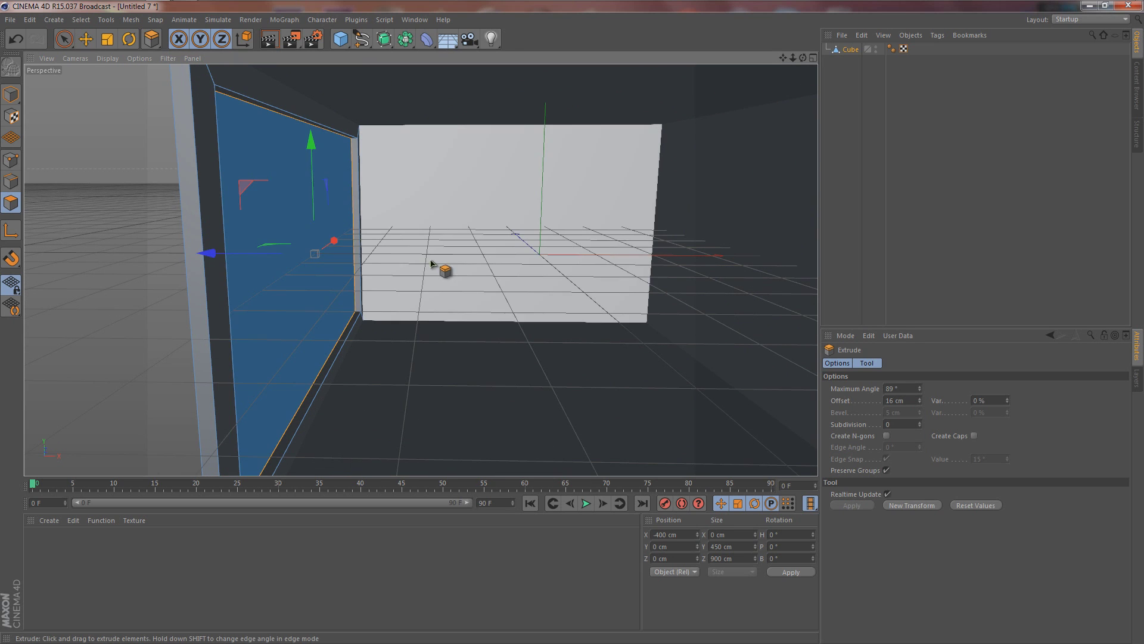
pyautogui.scroll(-2, 477, 281)
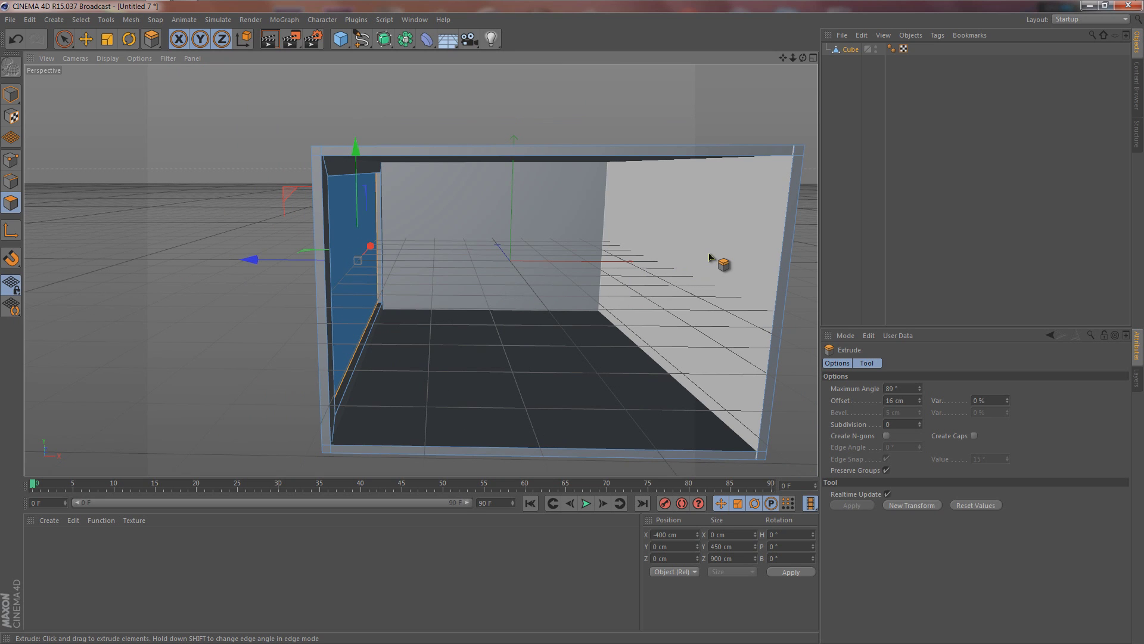
# - Inset the inner face of the right wall with Extrude Inner at an offset of 50 cm
pyautogui.click(709, 256)
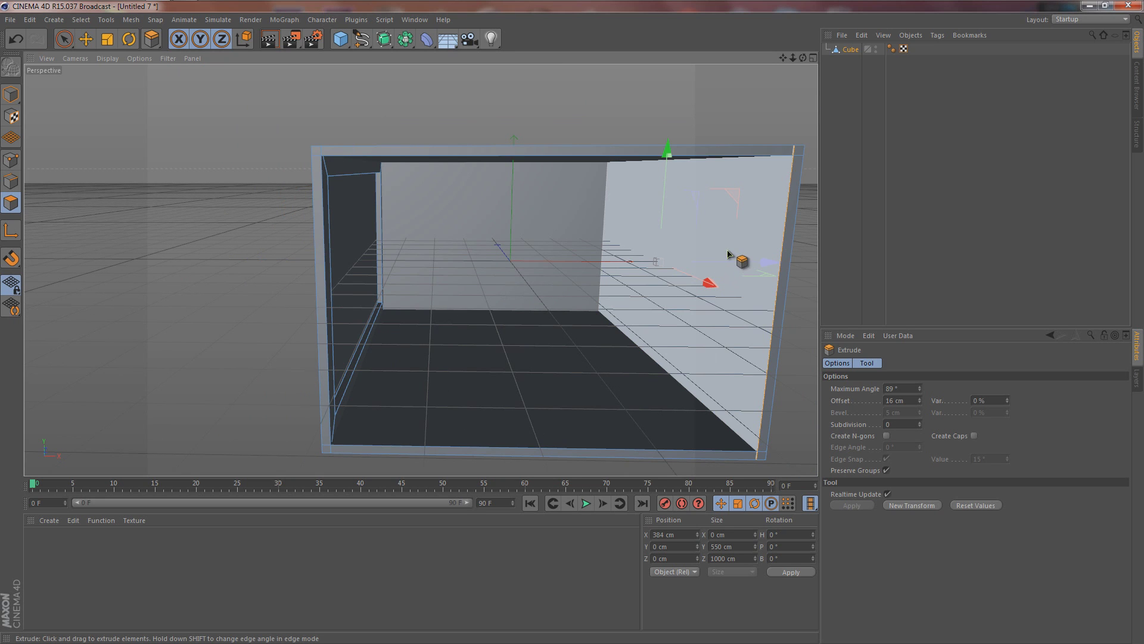
pyautogui.rightClick(729, 254)
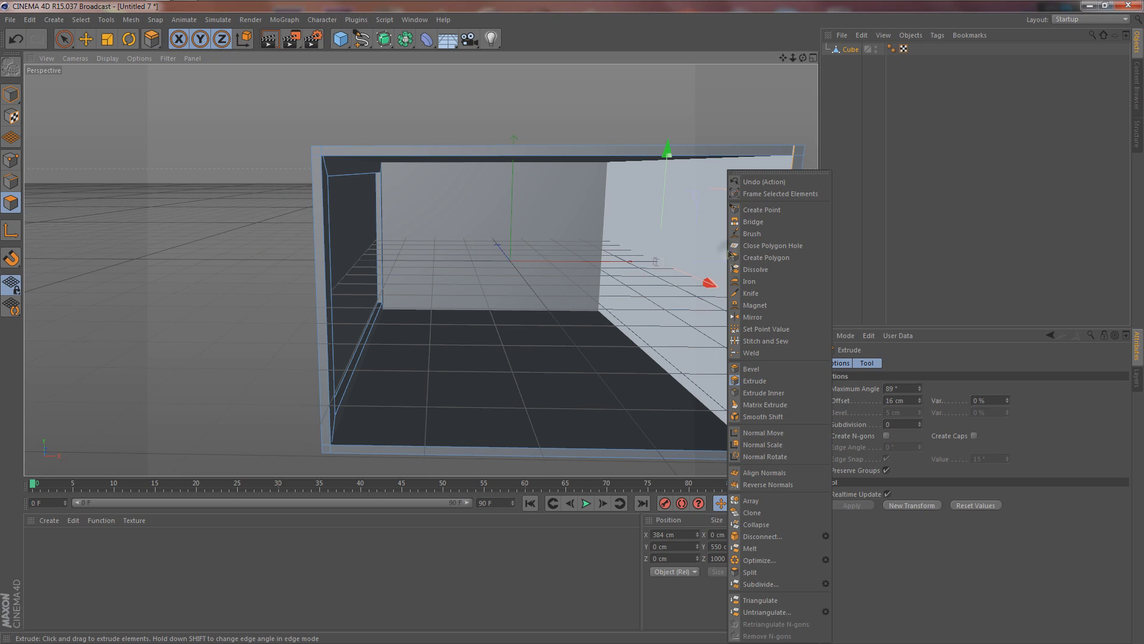
pyautogui.click(760, 393)
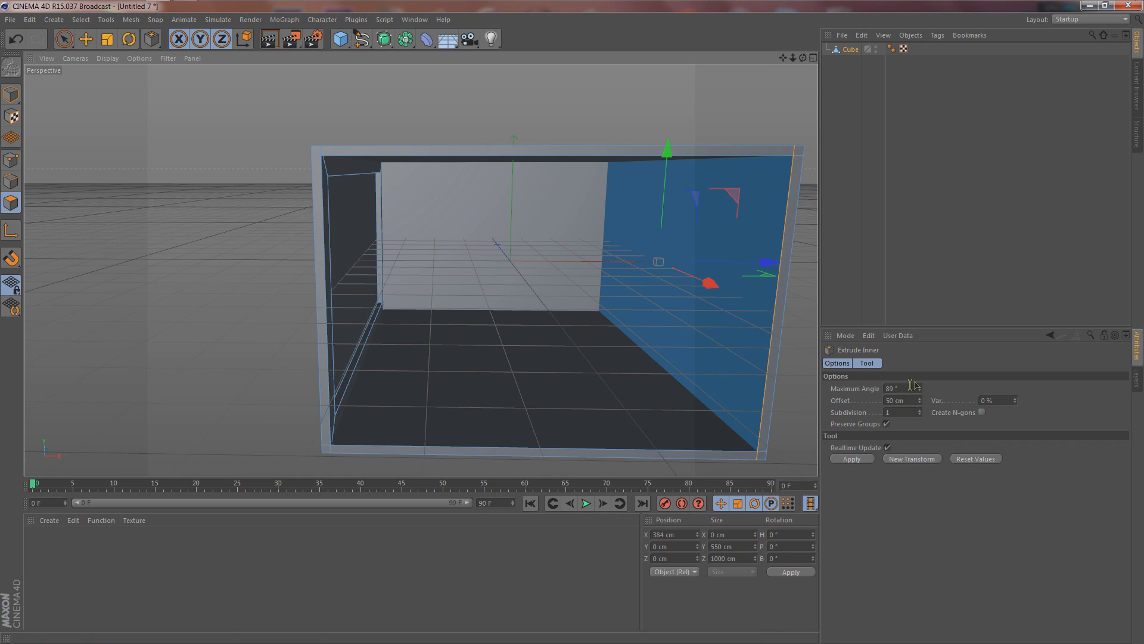
pyautogui.click(864, 462)
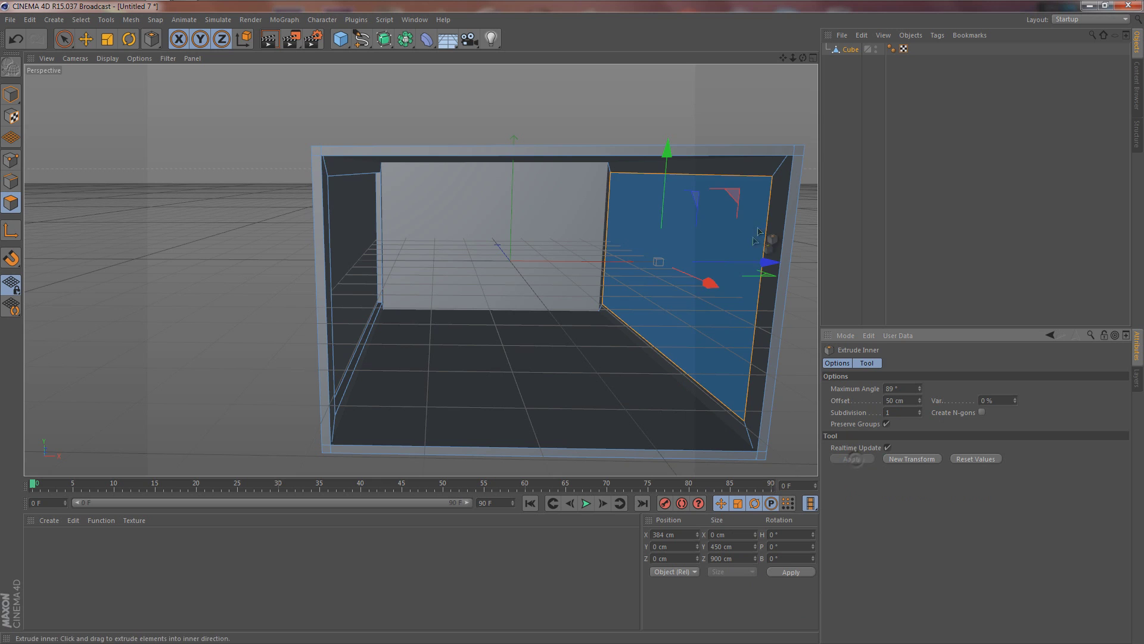
# - Extrude the inset right wall panel with an offset of 16 cm to recess it into the wall
pyautogui.rightClick(720, 253)
pyautogui.click(746, 381)
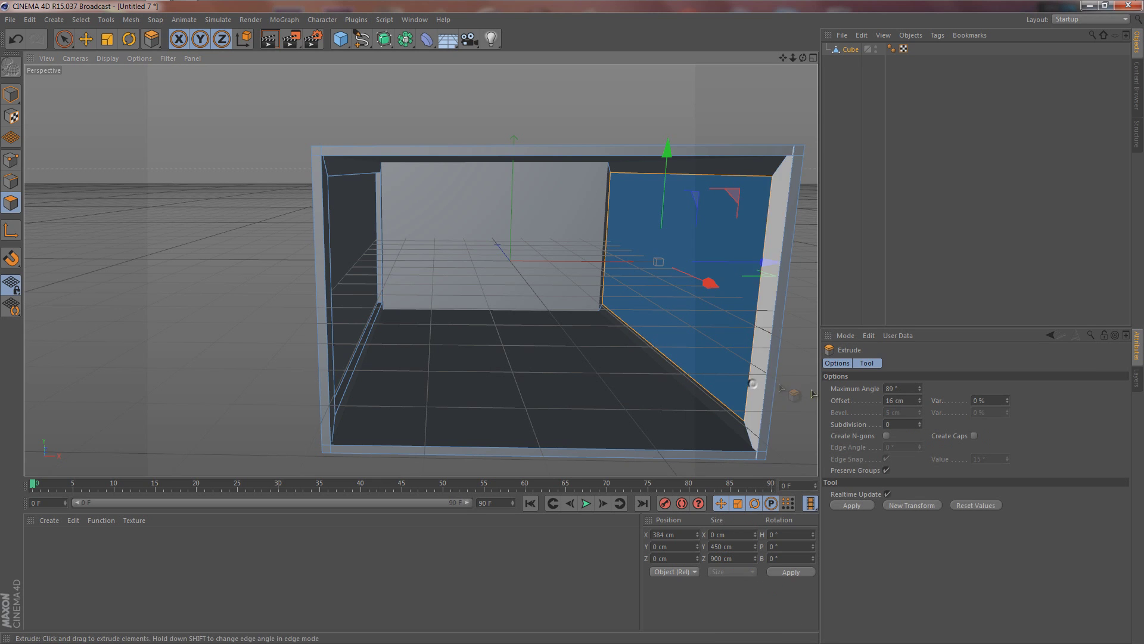
pyautogui.click(853, 506)
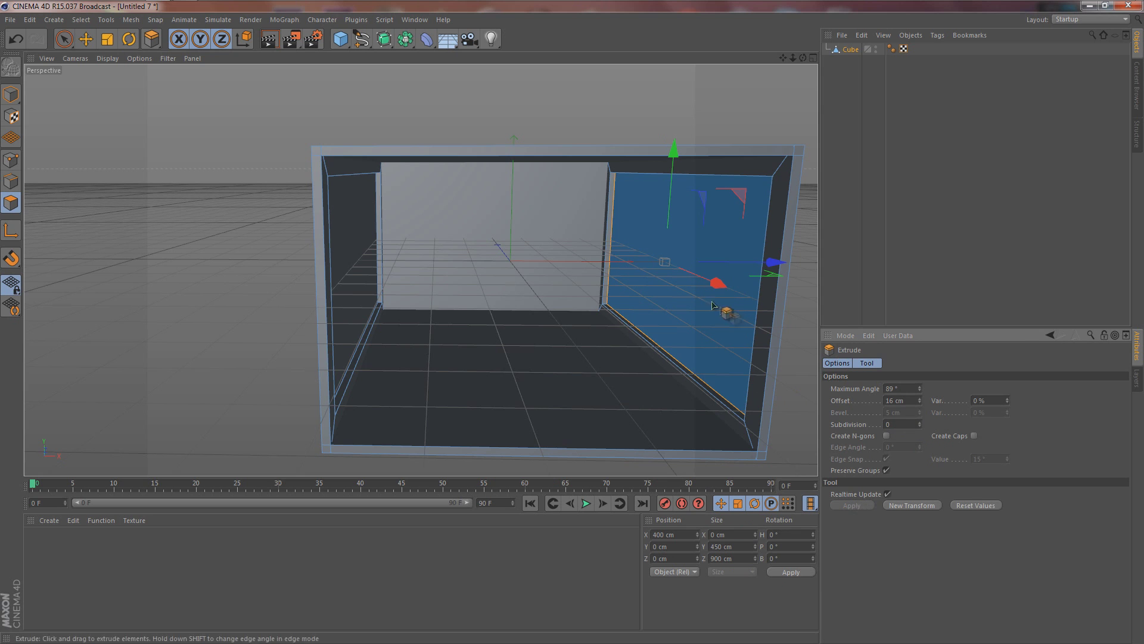
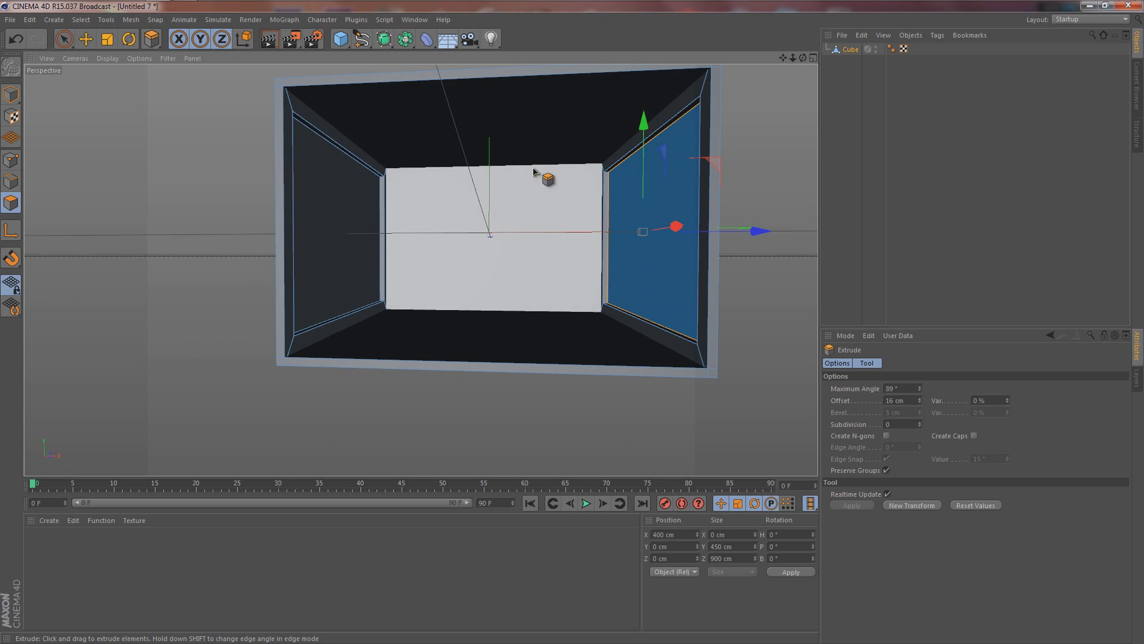
# - Inset the inner ceiling face with Extrude Inner at an offset of 46 cm
pyautogui.click(527, 143)
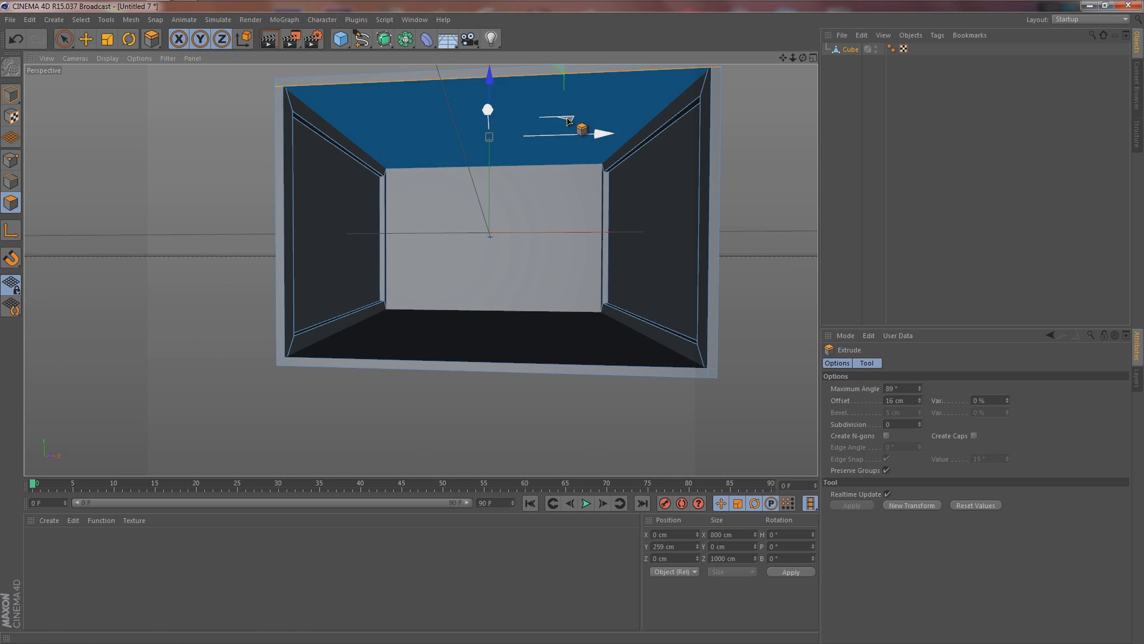
pyautogui.rightClick(607, 120)
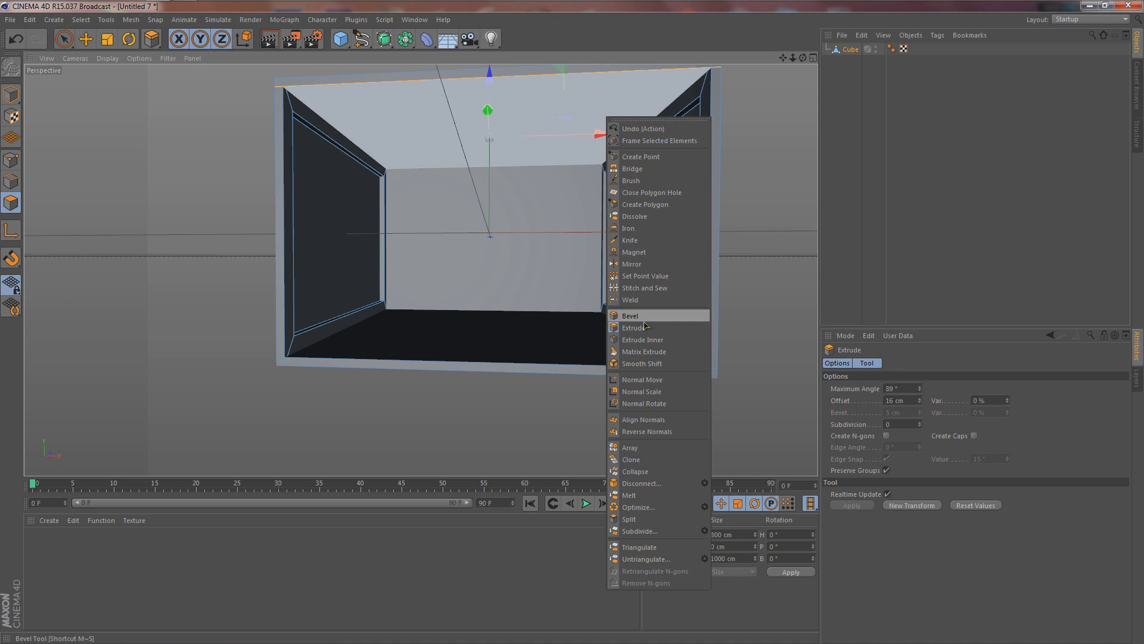
pyautogui.click(648, 340)
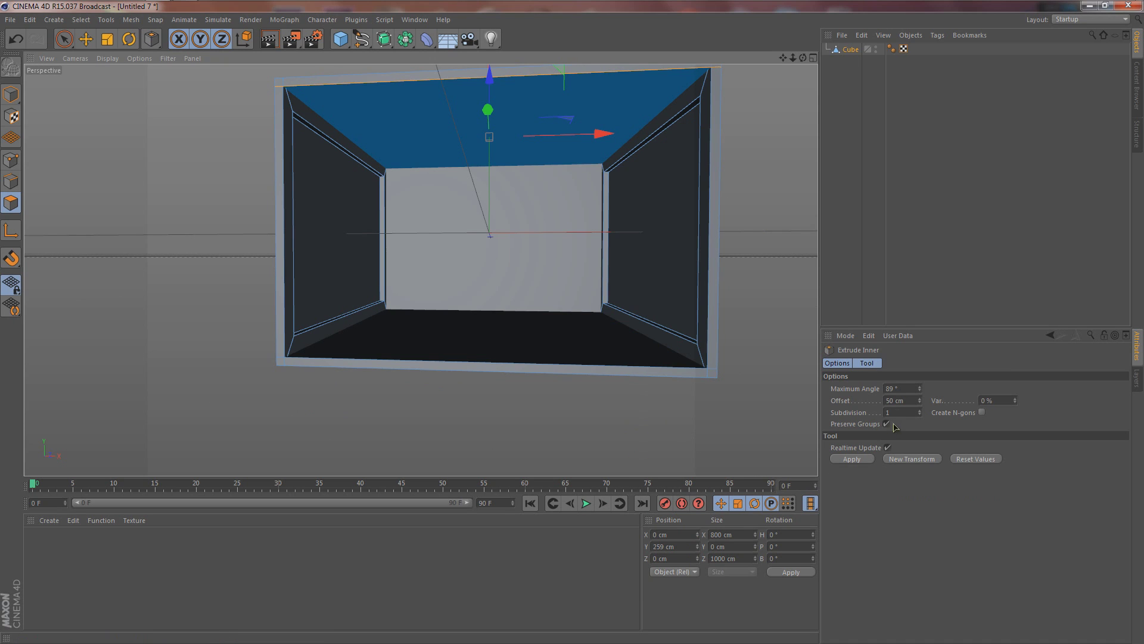
pyautogui.click(852, 459)
pyautogui.moveTo(920, 400); pyautogui.dragTo(921, 404)
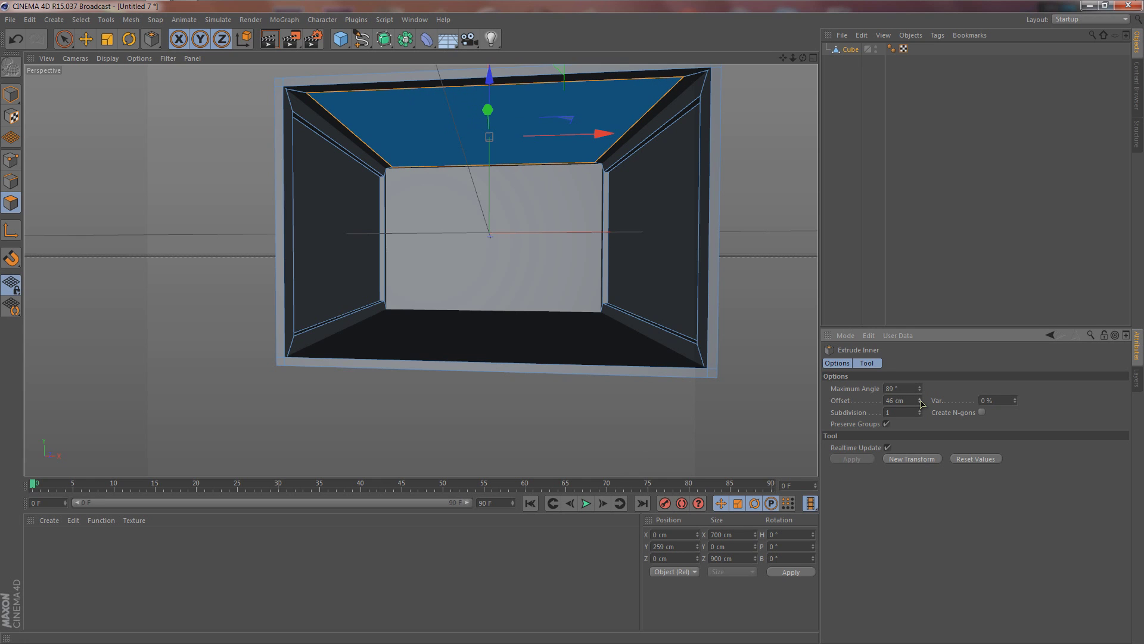
# - Extrude the inset ceiling panel with an offset of 12 cm to recess it into the ceiling
pyautogui.rightClick(528, 116)
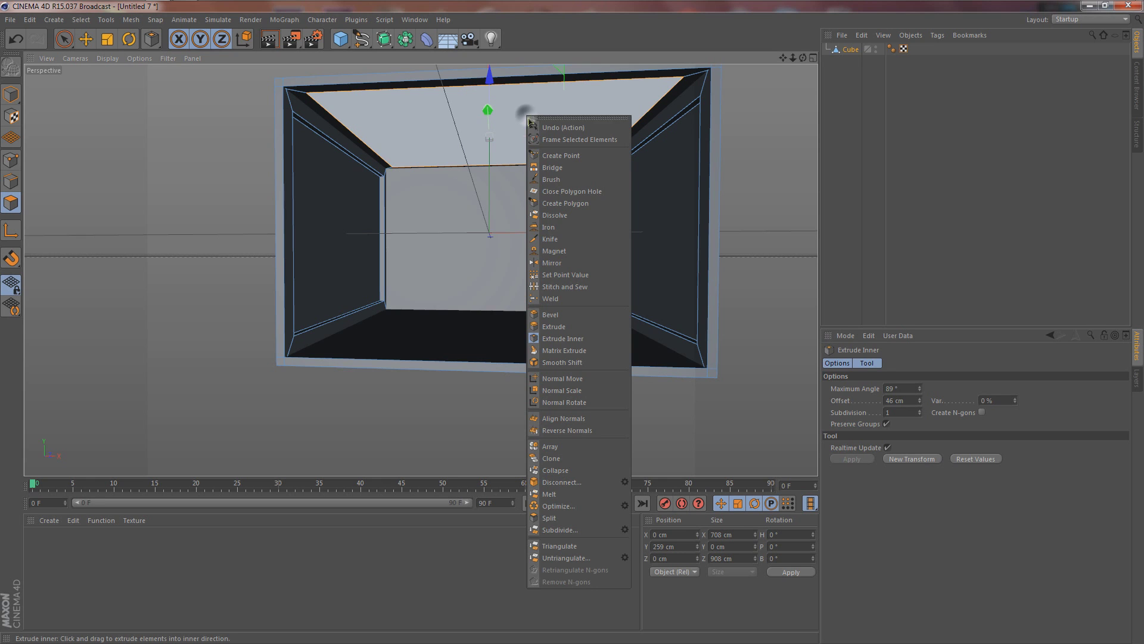
pyautogui.click(553, 326)
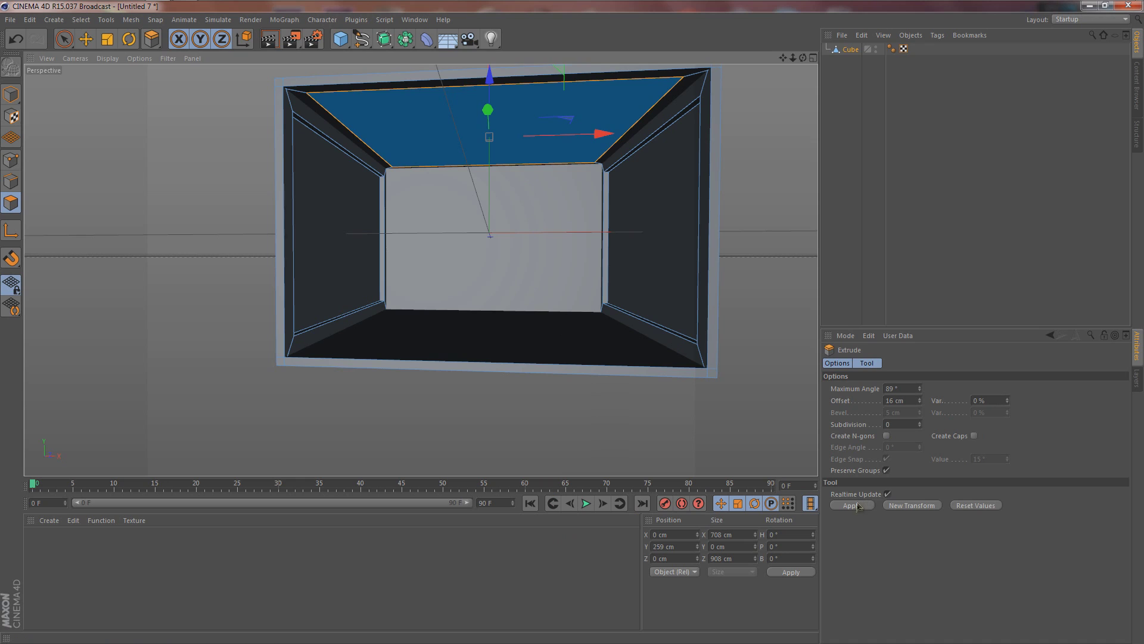
pyautogui.moveTo(921, 403); pyautogui.dragTo(922, 404)
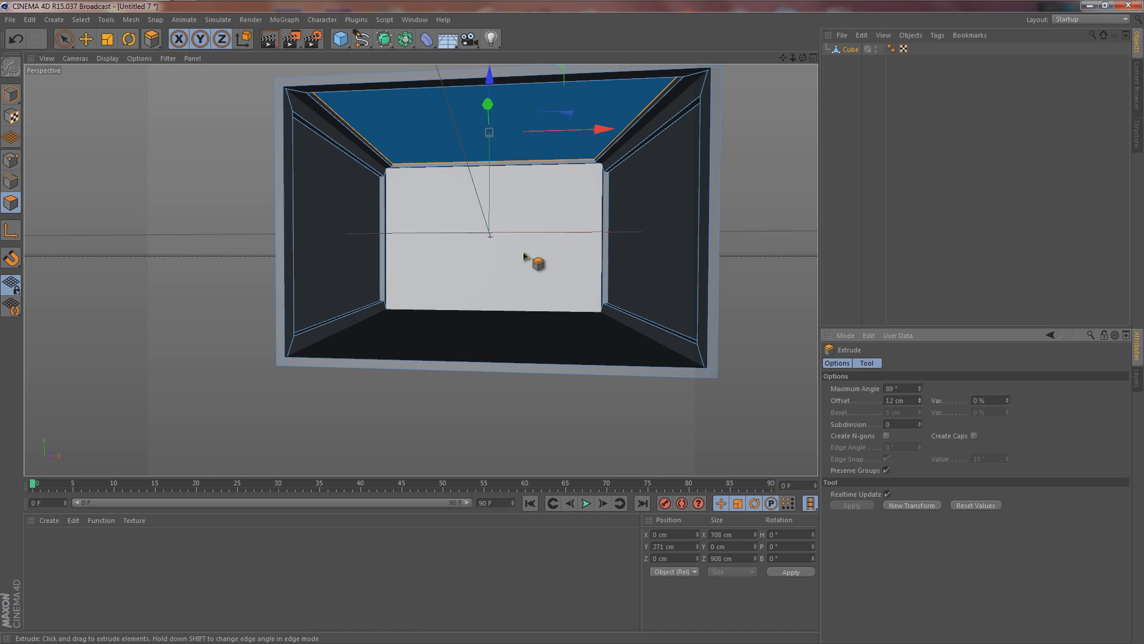
pyautogui.moveTo(520, 241)
pyautogui.keyDown('alt'); pyautogui.mouseDown()
pyautogui.moveTo(516, 268)
pyautogui.moveTo(510, 256)
pyautogui.mouseUp(); pyautogui.keyUp('alt')
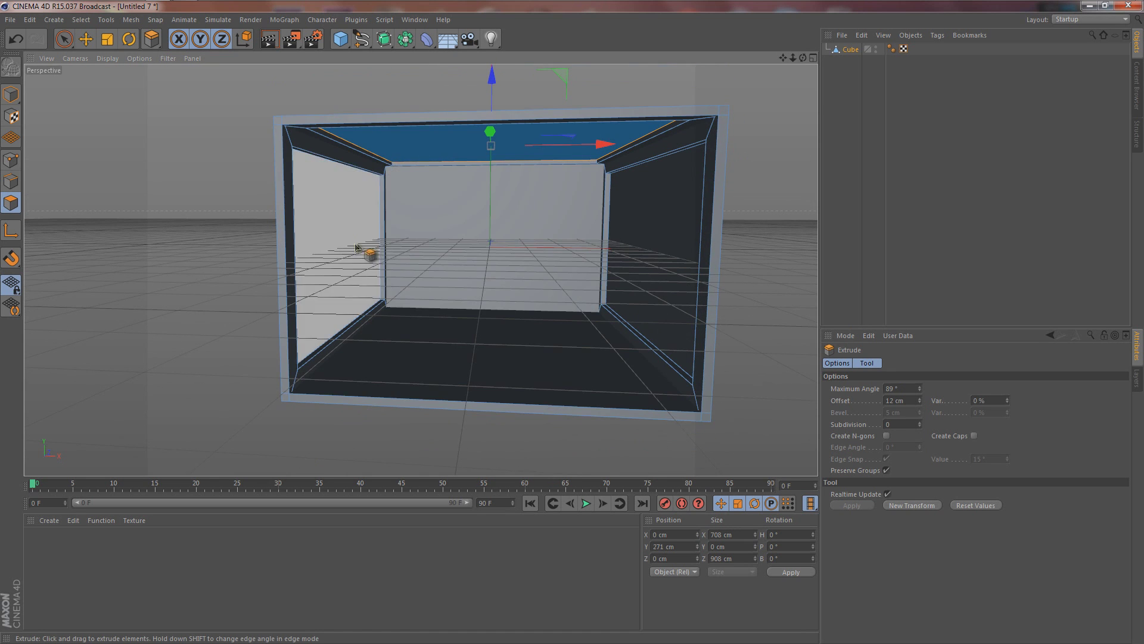
# - Create a new material with Color disabled and Luminance enabled, using a Gradient shader as the luminance texture
pyautogui.doubleClick(91, 565)
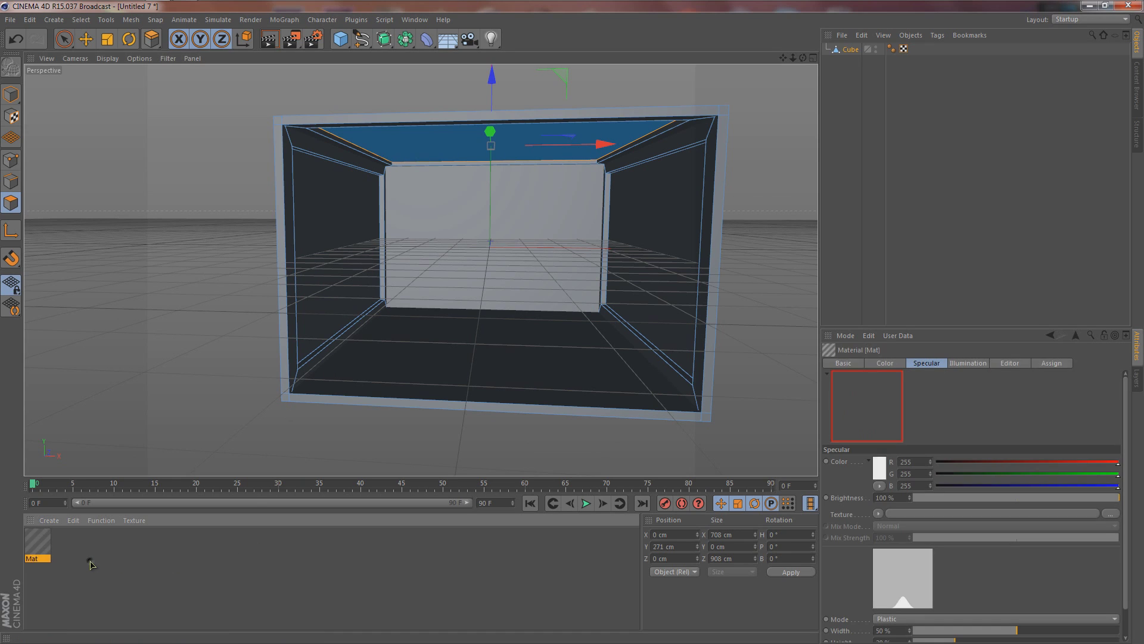
pyautogui.doubleClick(39, 546)
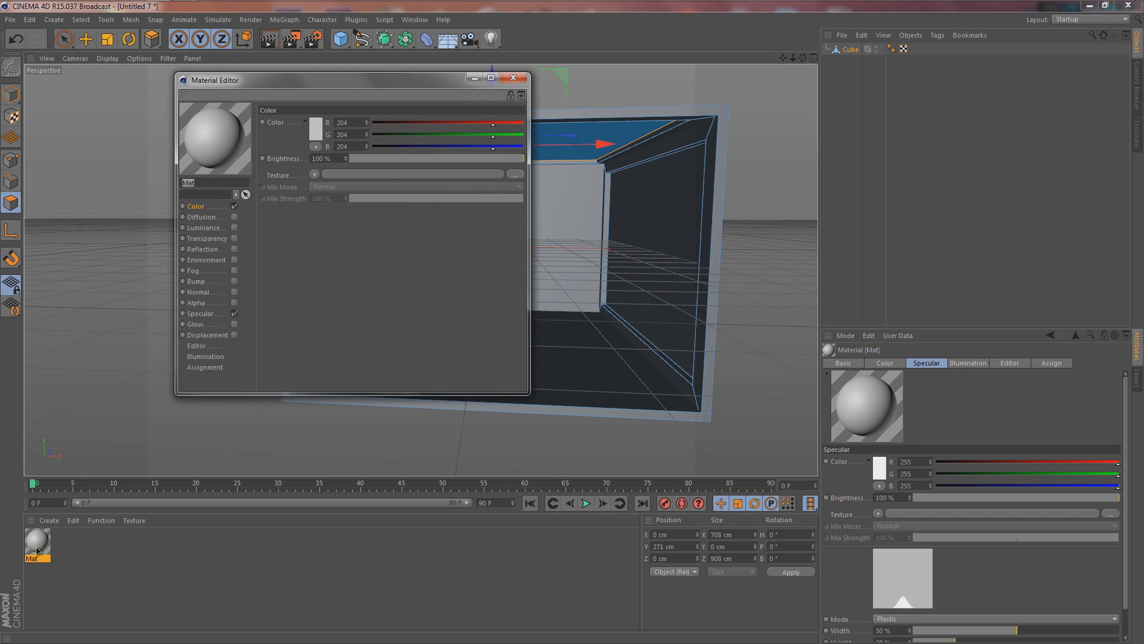
pyautogui.click(234, 206)
pyautogui.click(234, 228)
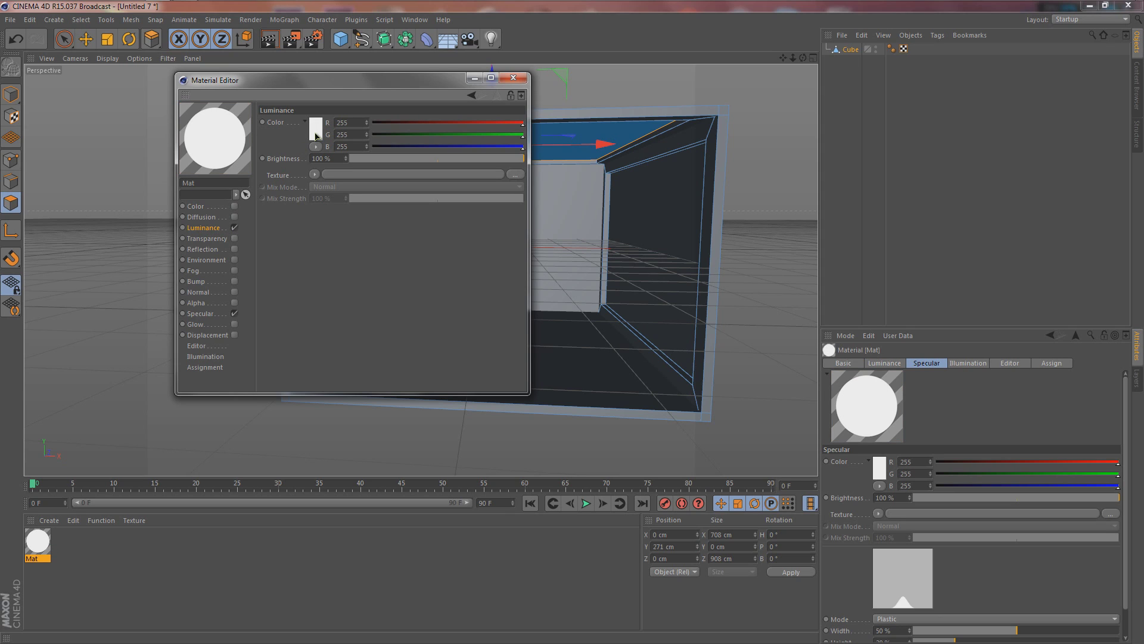
pyautogui.click(314, 176)
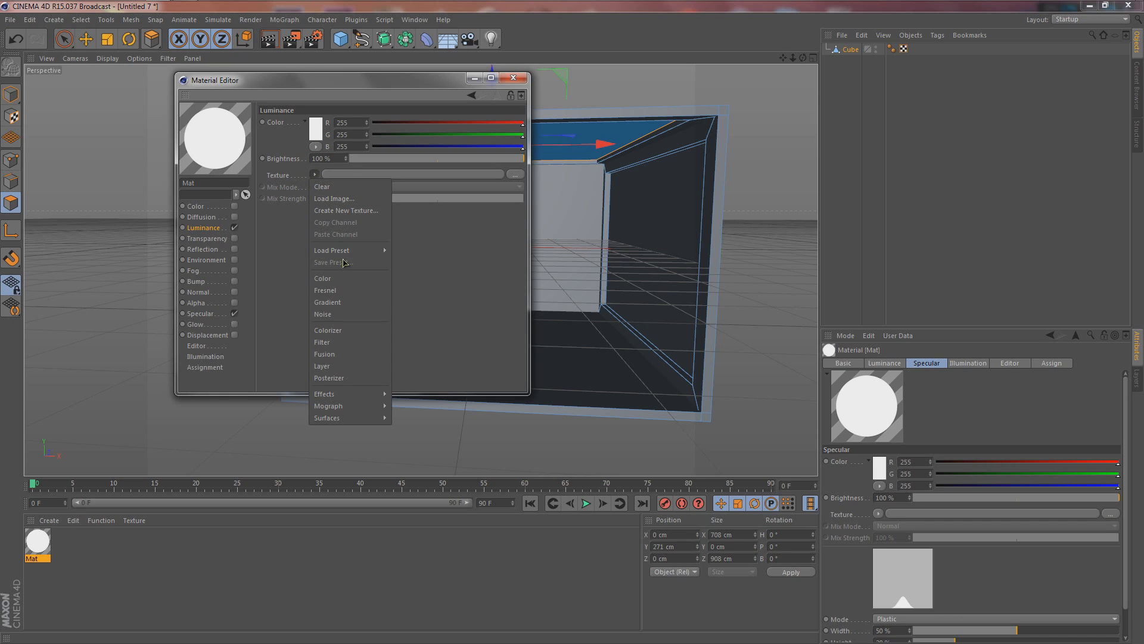
pyautogui.click(337, 302)
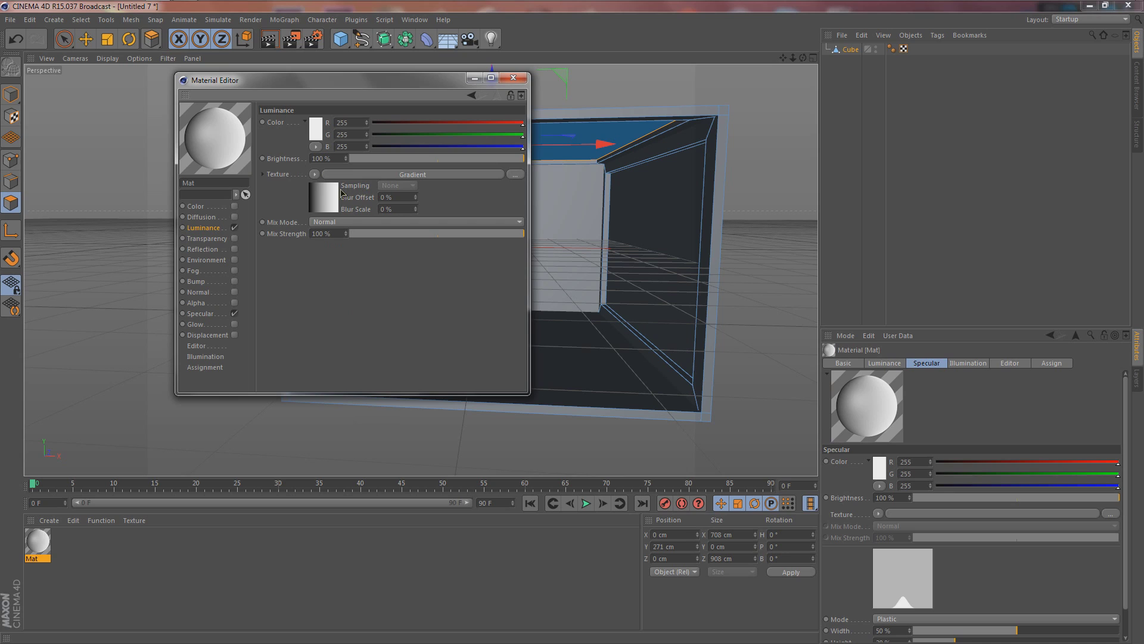
# - Invert the luminance gradient's knots so it runs from white to black, and set its type to 2D - Circular
pyautogui.click(323, 205)
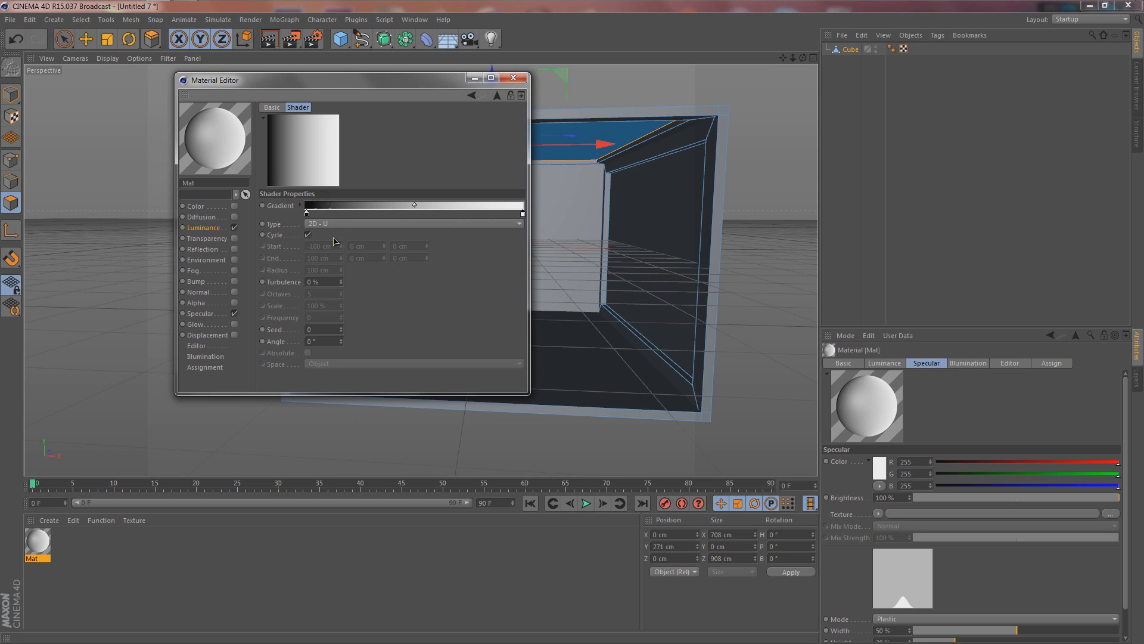
pyautogui.rightClick(307, 217)
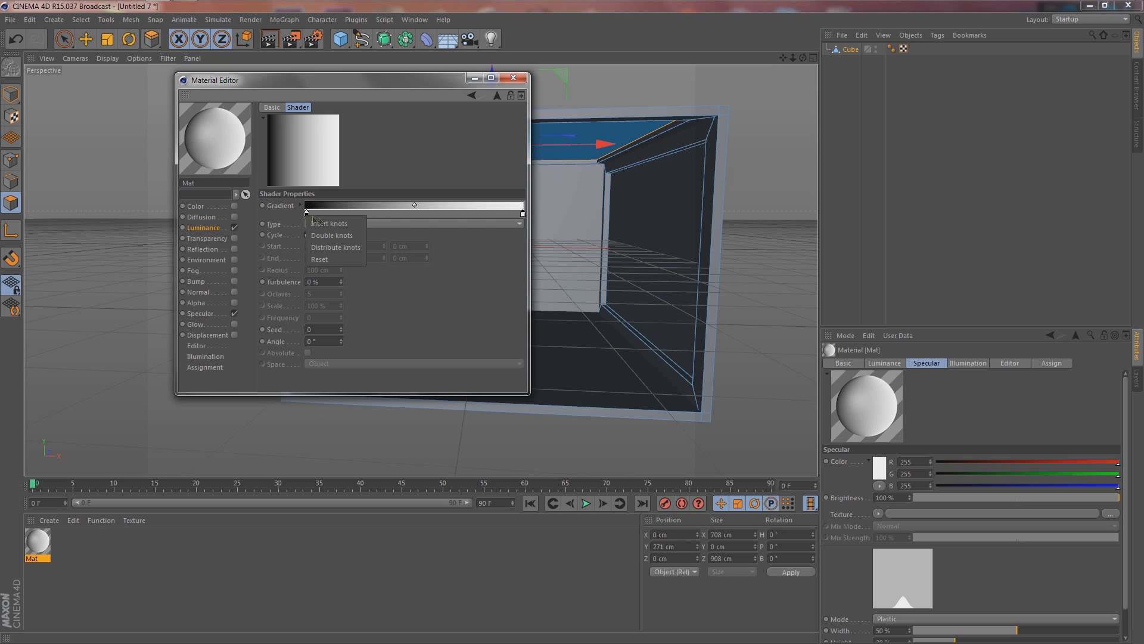
pyautogui.click(322, 224)
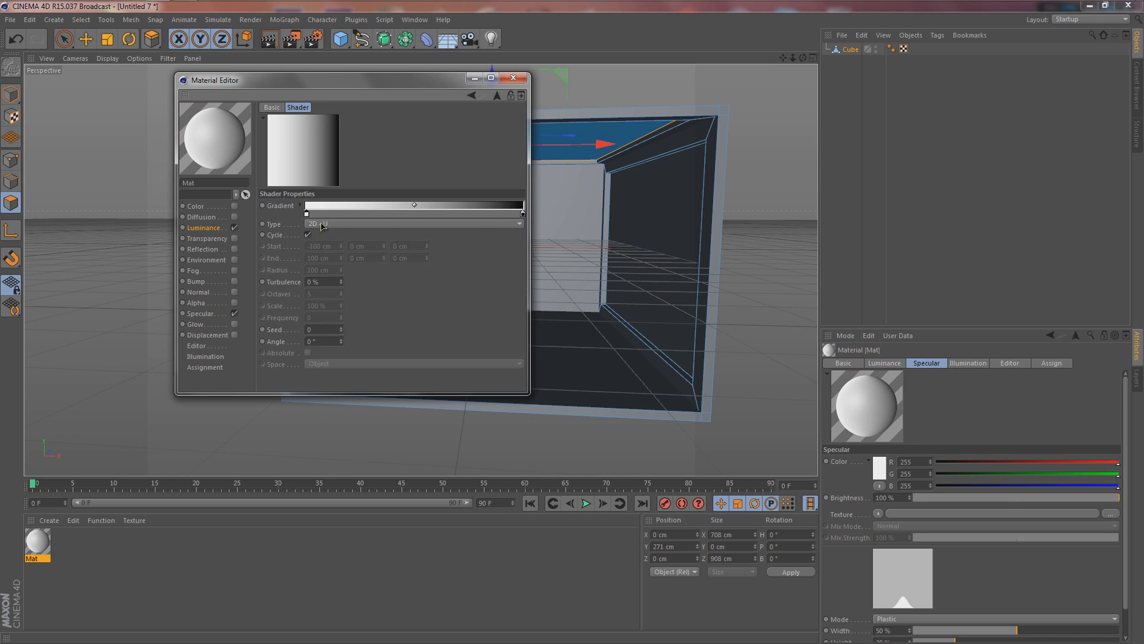
pyautogui.click(340, 224)
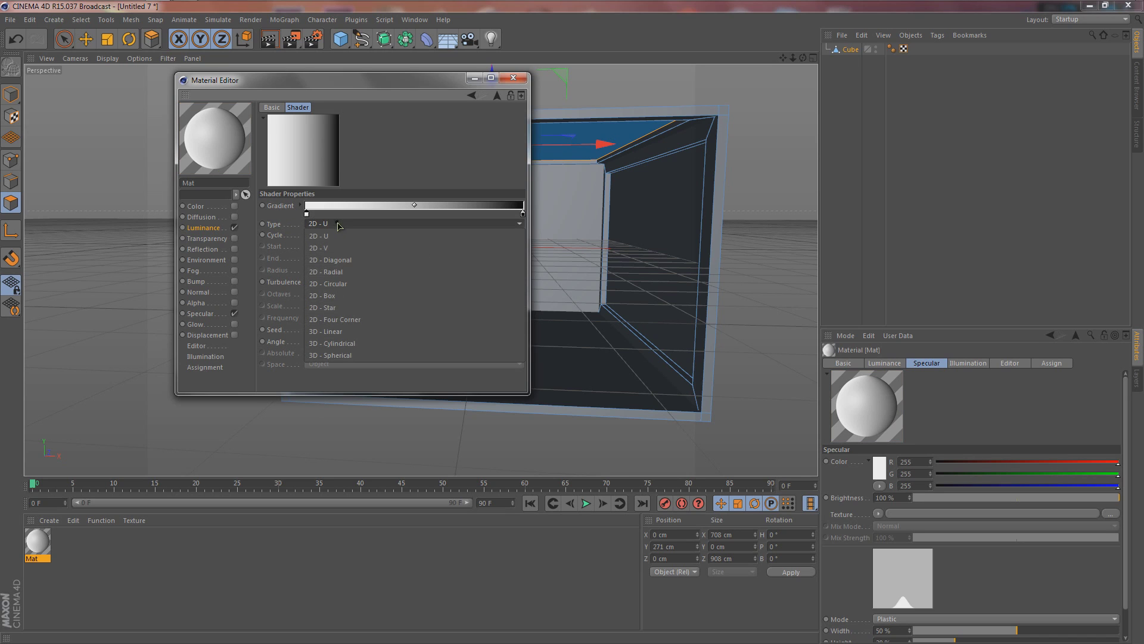
pyautogui.click(336, 283)
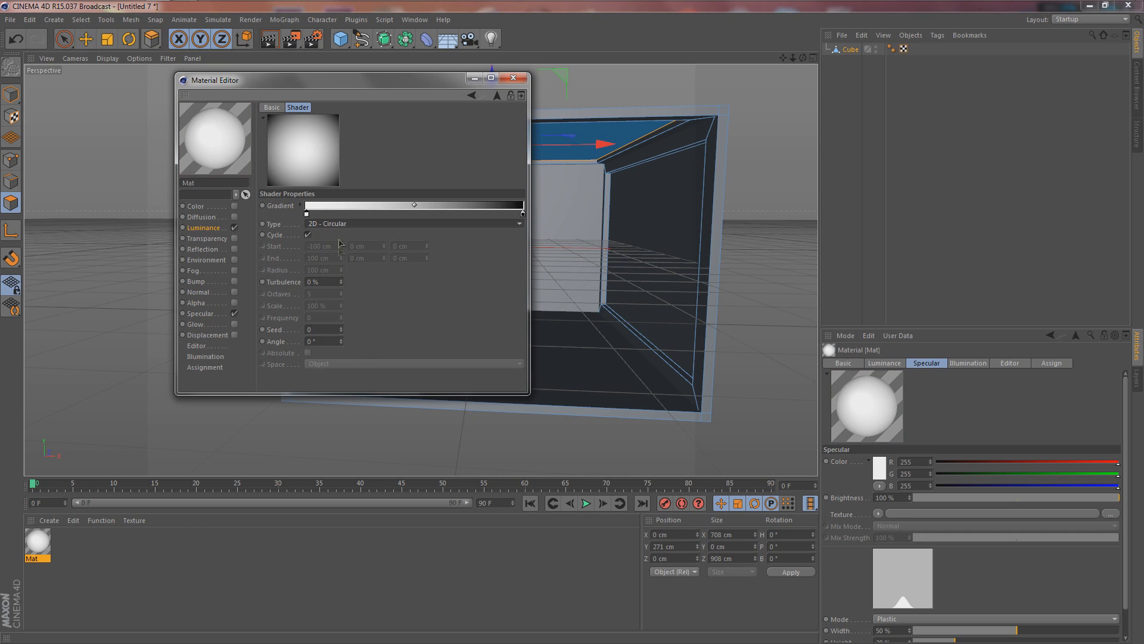
# - Change the gradient's white knot to blue with hue 204° and RGB 0, 153, 255, and close the material
pyautogui.doubleClick(307, 213)
pyautogui.moveTo(297, 157); pyautogui.dragTo(476, 157)
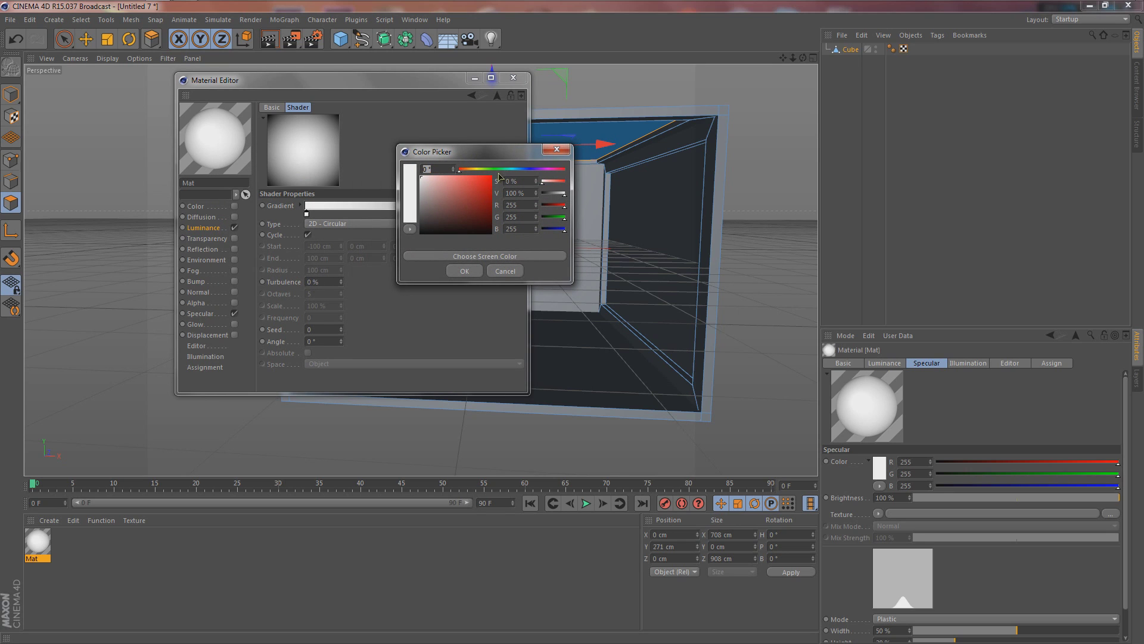
pyautogui.moveTo(505, 172); pyautogui.dragTo(521, 173)
pyautogui.click(493, 181)
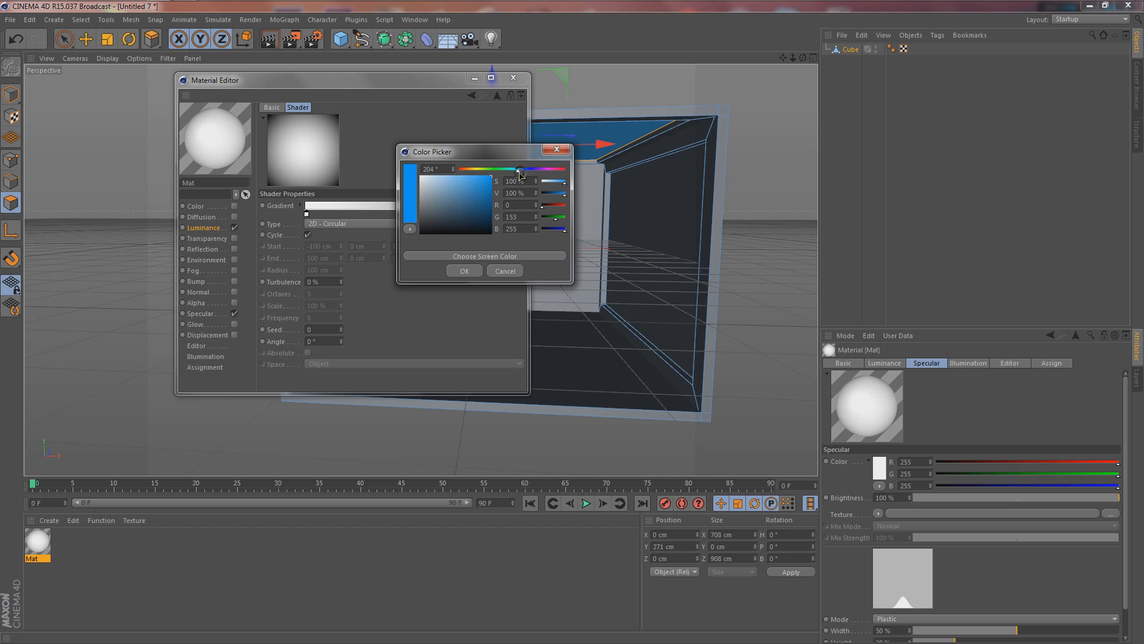
pyautogui.click(465, 272)
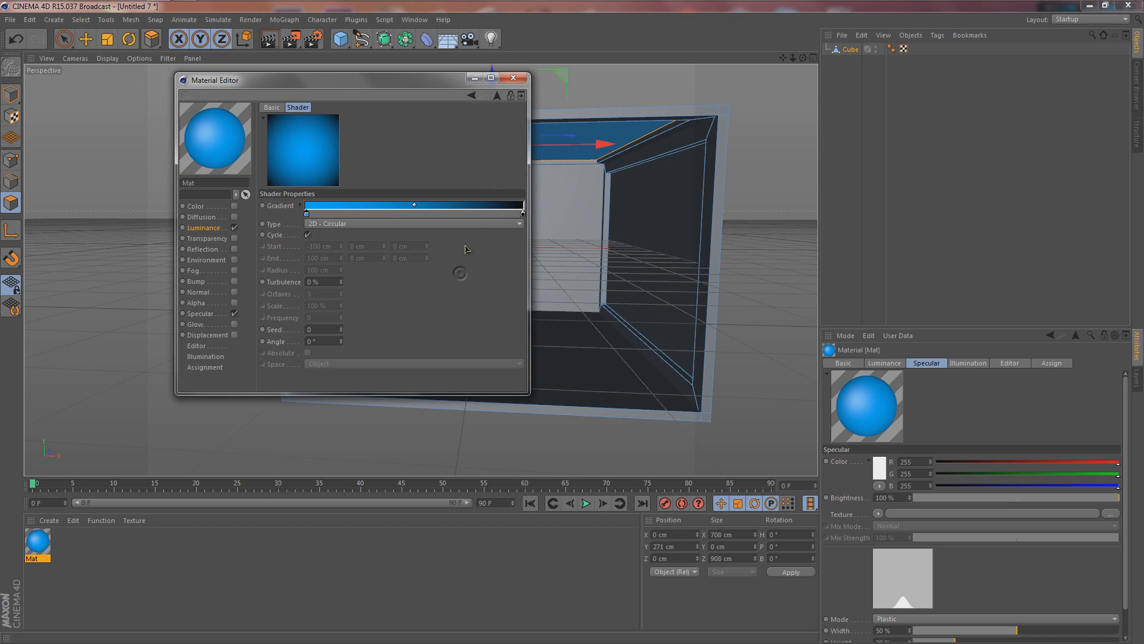
pyautogui.click(513, 78)
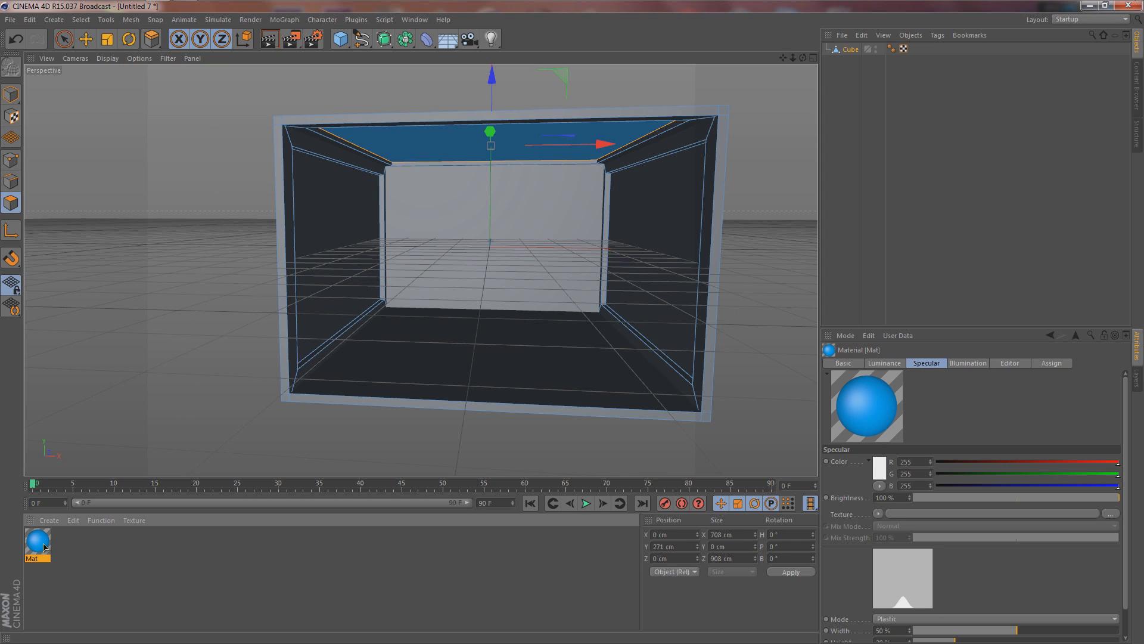
# - Duplicate the blue gradient material twice to have three copies
pyautogui.hotkey('ctrl', 'c')
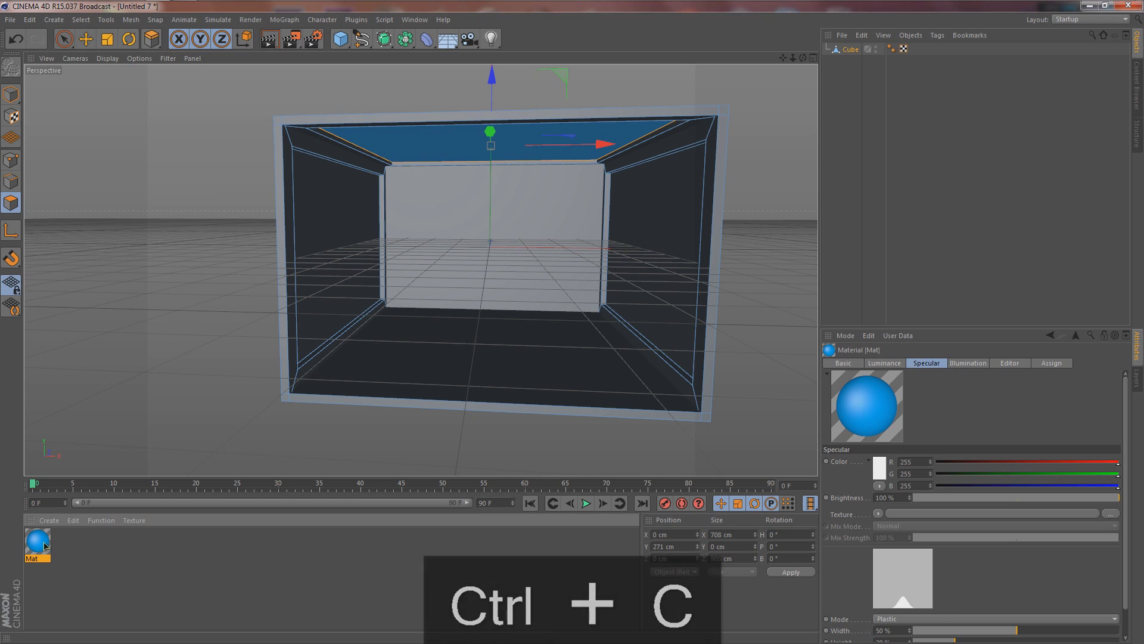
pyautogui.hotkey('ctrl', 'v')
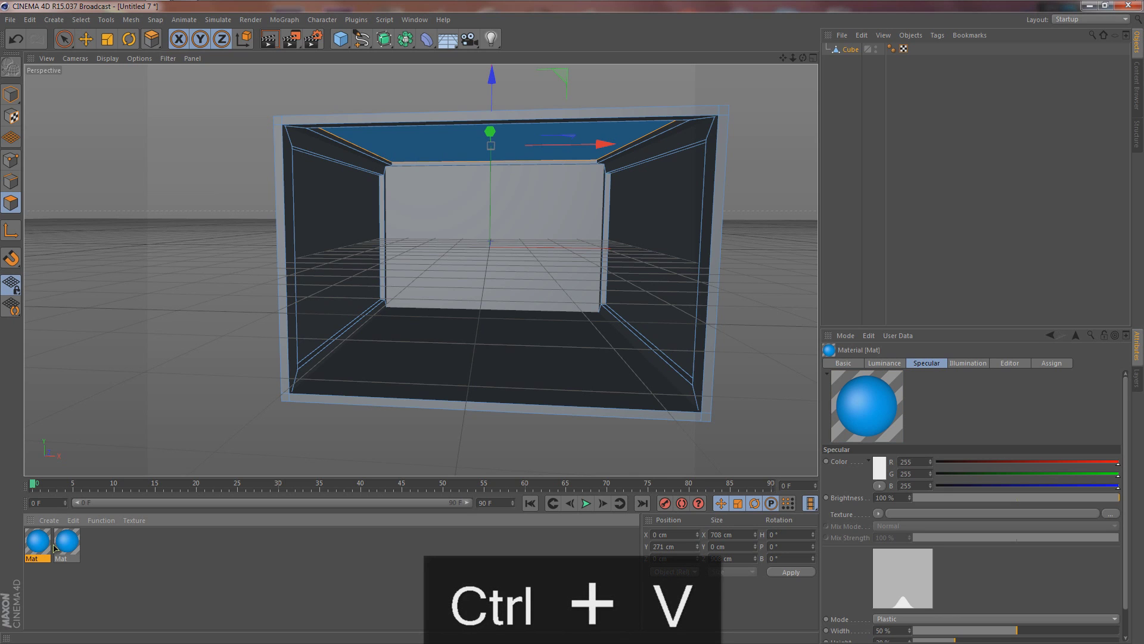
pyautogui.hotkey('ctrl', 'v')
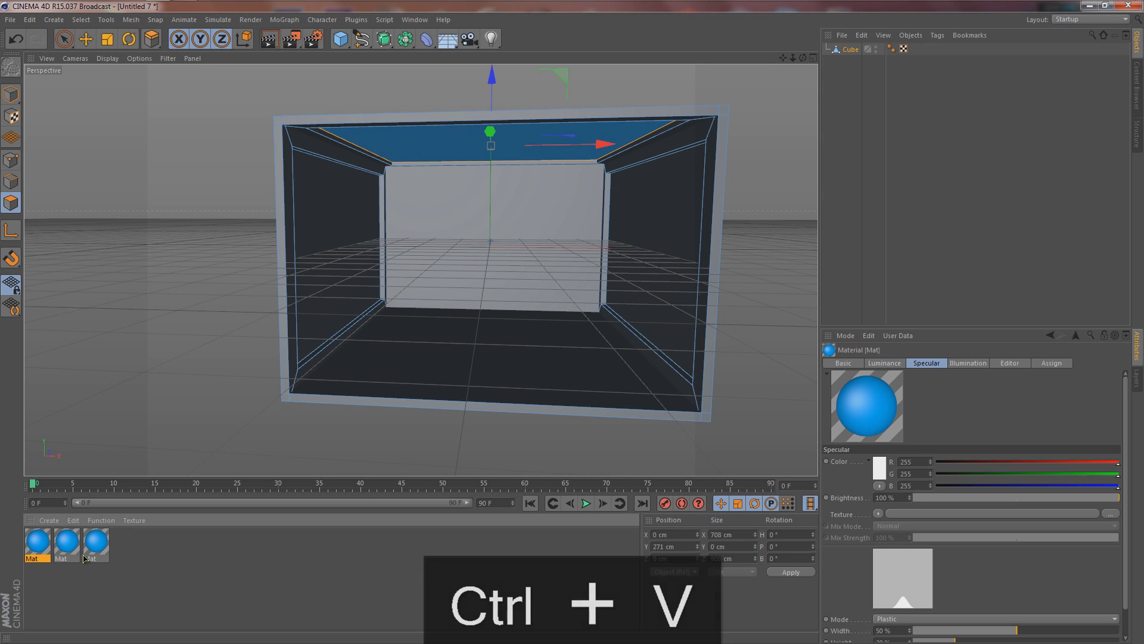
# - Select the recessed right wall panel and apply the third blue gradient material to it
pyautogui.moveTo(95, 554); pyautogui.dragTo(623, 276)
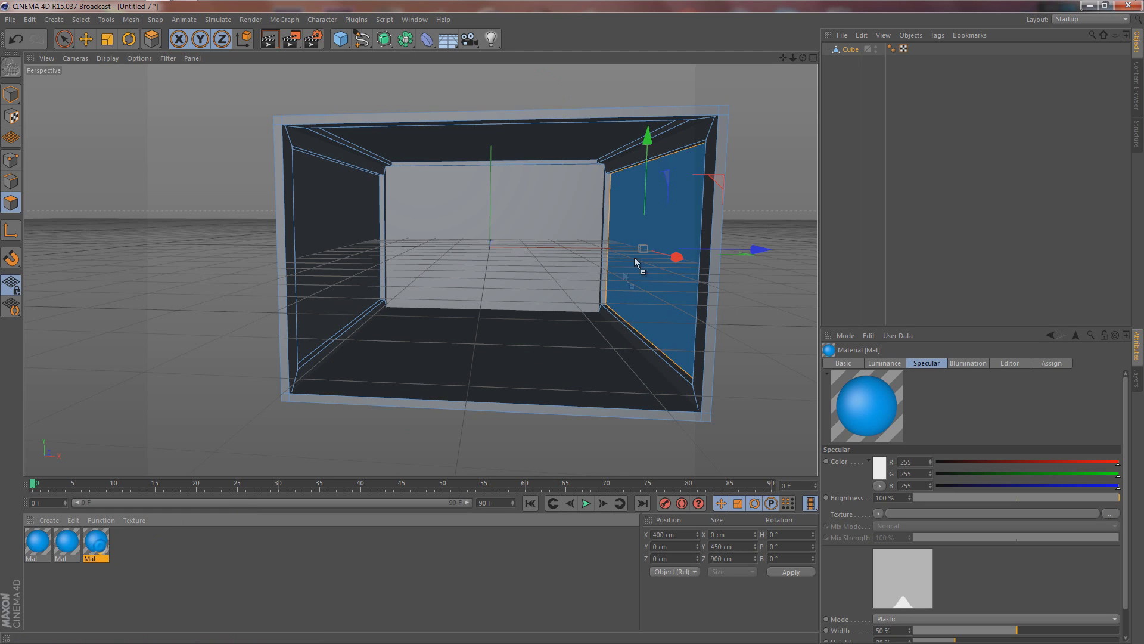
pyautogui.moveTo(671, 210); pyautogui.dragTo(671, 210)
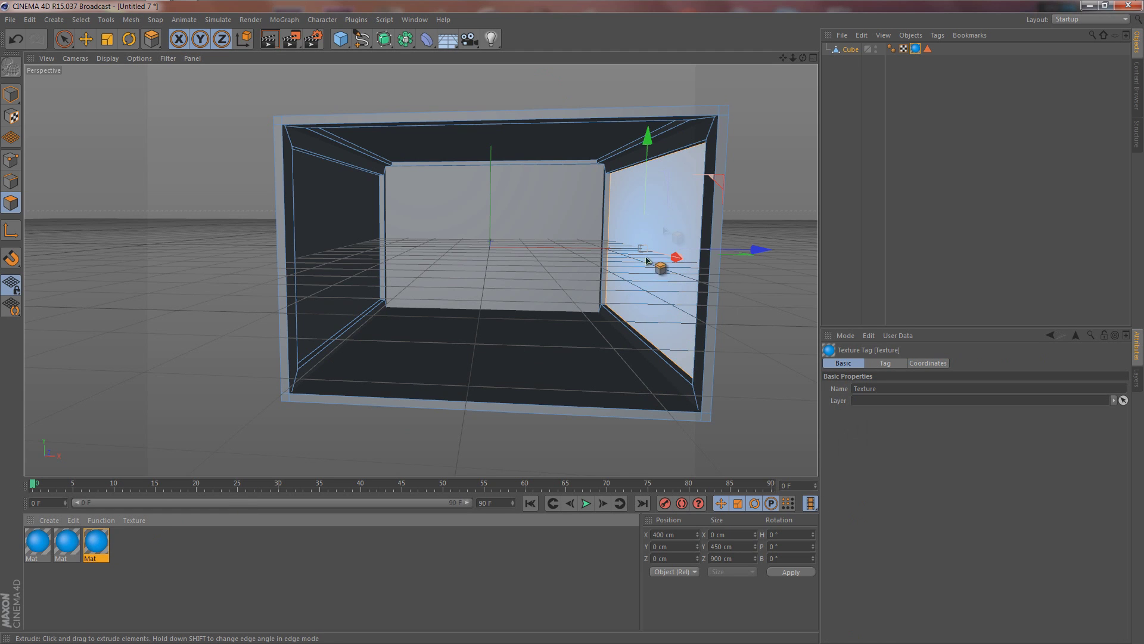
pyautogui.moveTo(536, 325); pyautogui.dragTo(683, 262)
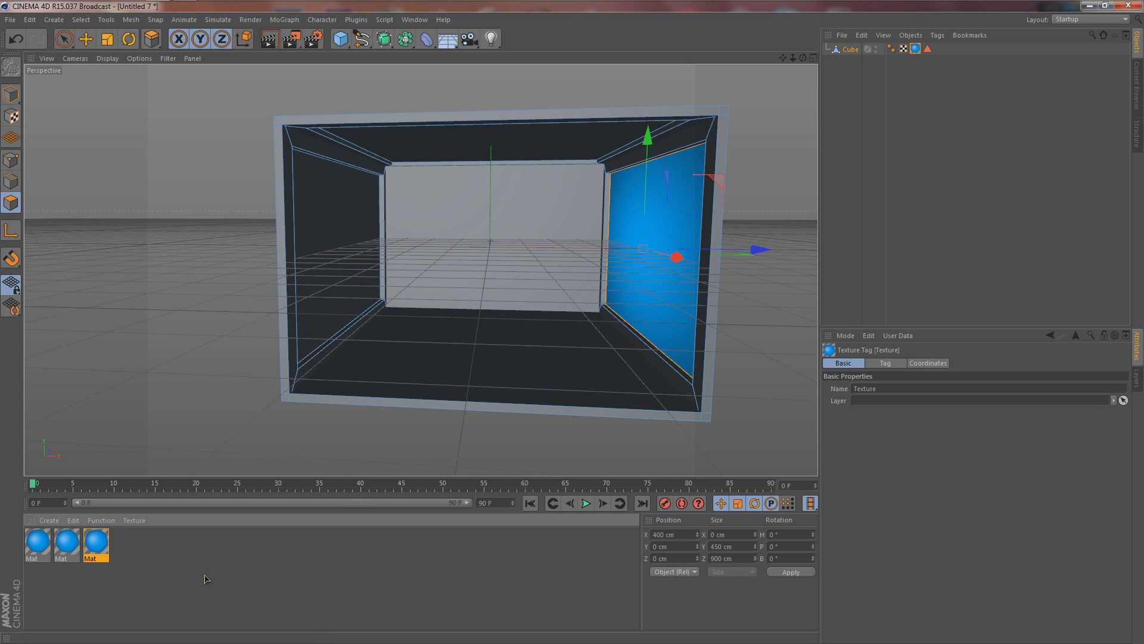
# - Change the second material's blue gradient knot to orange with hue 32° and RGB 255, 136, 0
pyautogui.click(67, 549)
pyautogui.doubleClick(66, 549)
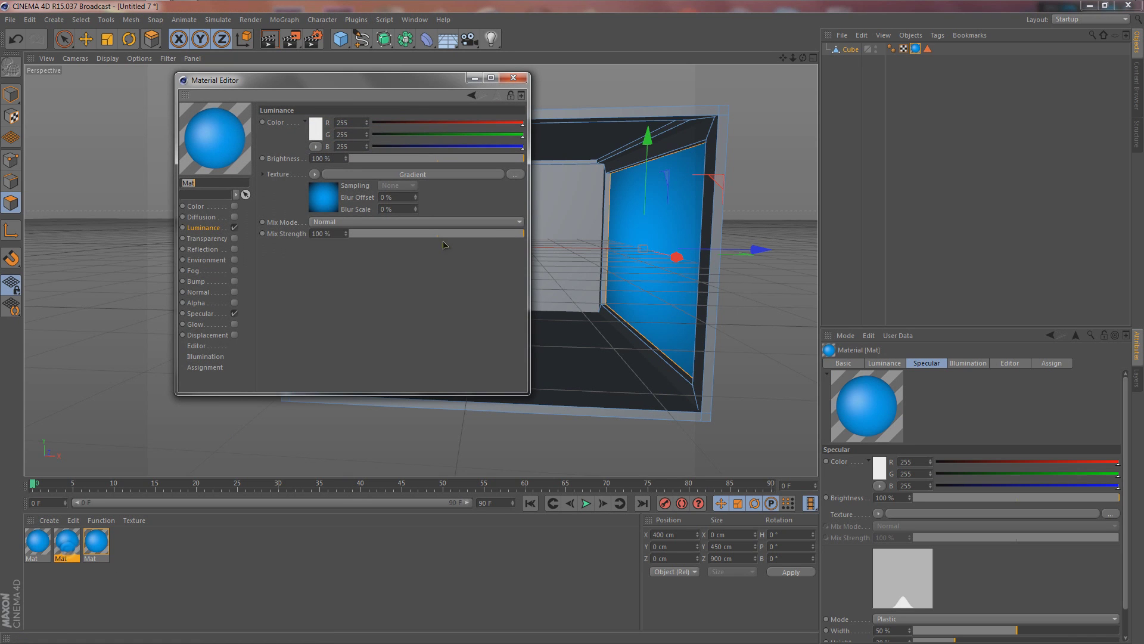
pyautogui.click(325, 204)
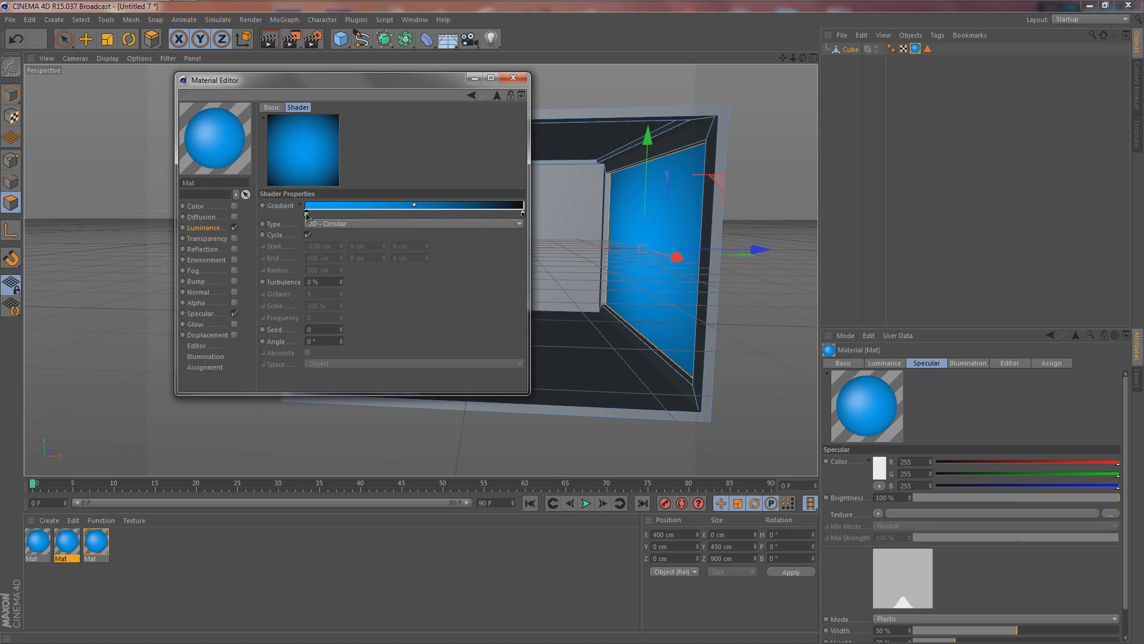
pyautogui.doubleClick(307, 214)
pyautogui.moveTo(337, 173); pyautogui.dragTo(288, 173)
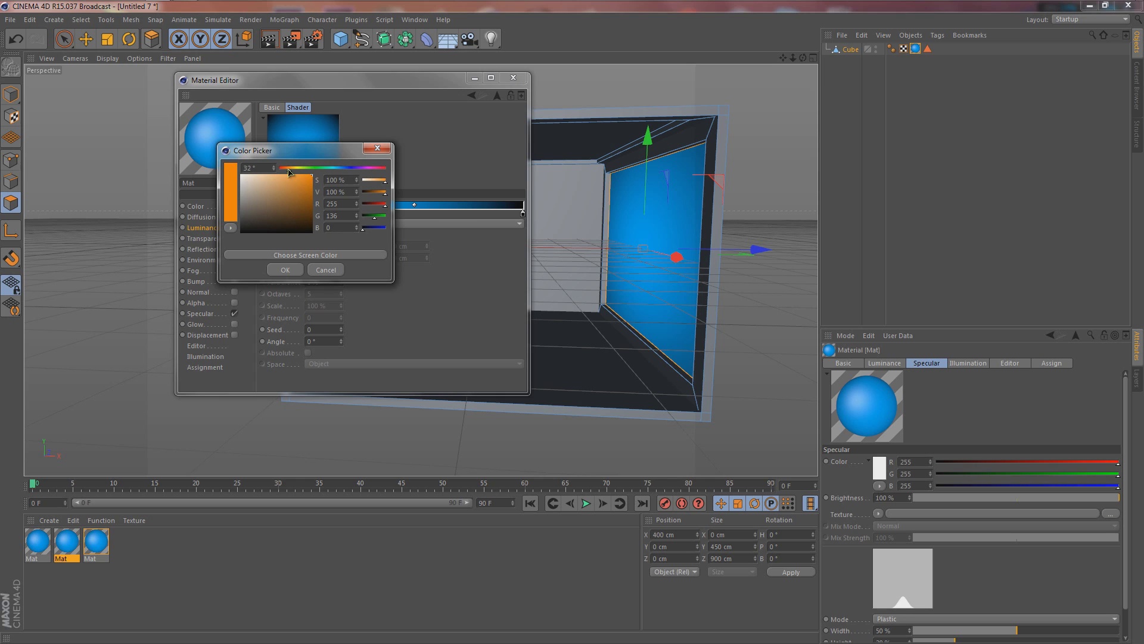
pyautogui.click(286, 270)
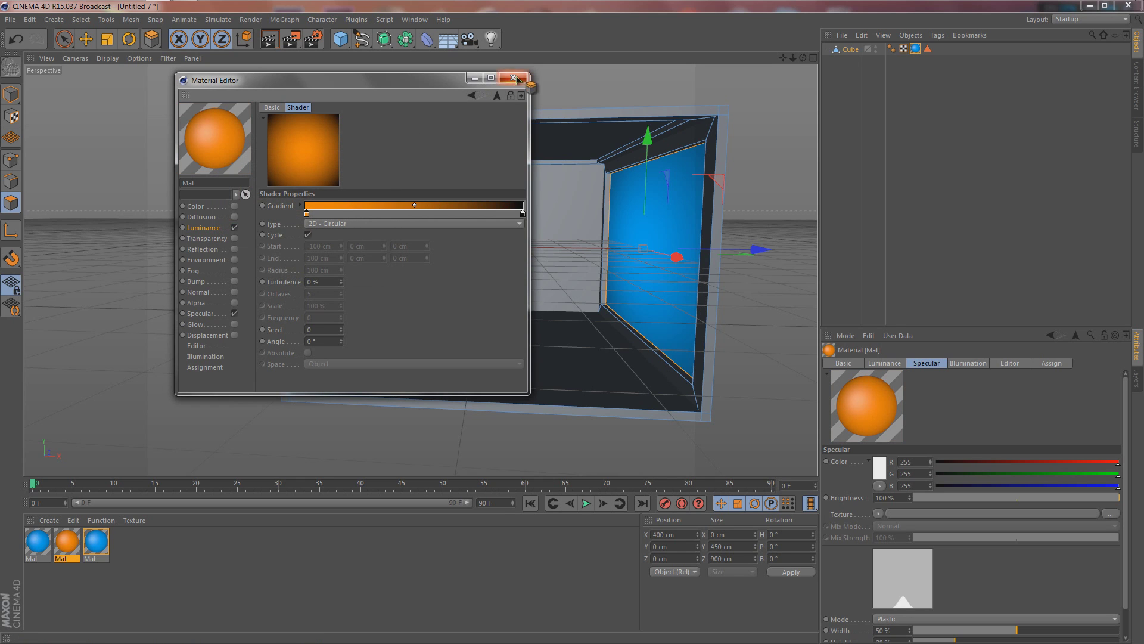
pyautogui.click(513, 77)
# - Apply the orange gradient material to the selected recessed left wall panel and clear the selection
pyautogui.moveTo(67, 541); pyautogui.dragTo(347, 205)
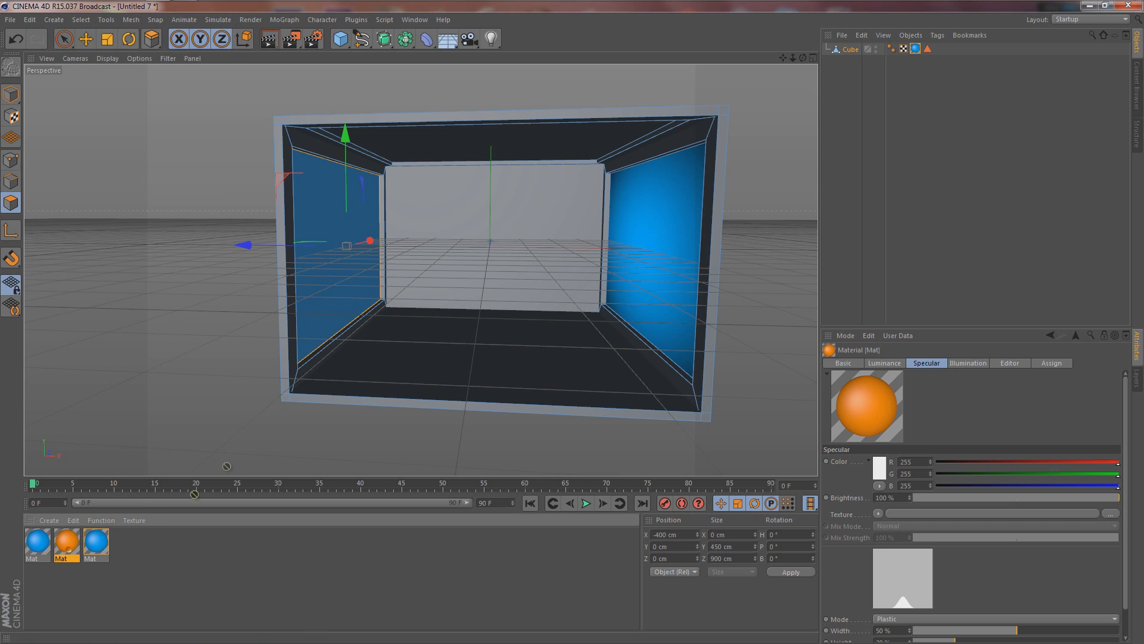
pyautogui.moveTo(322, 255); pyautogui.dragTo(331, 251)
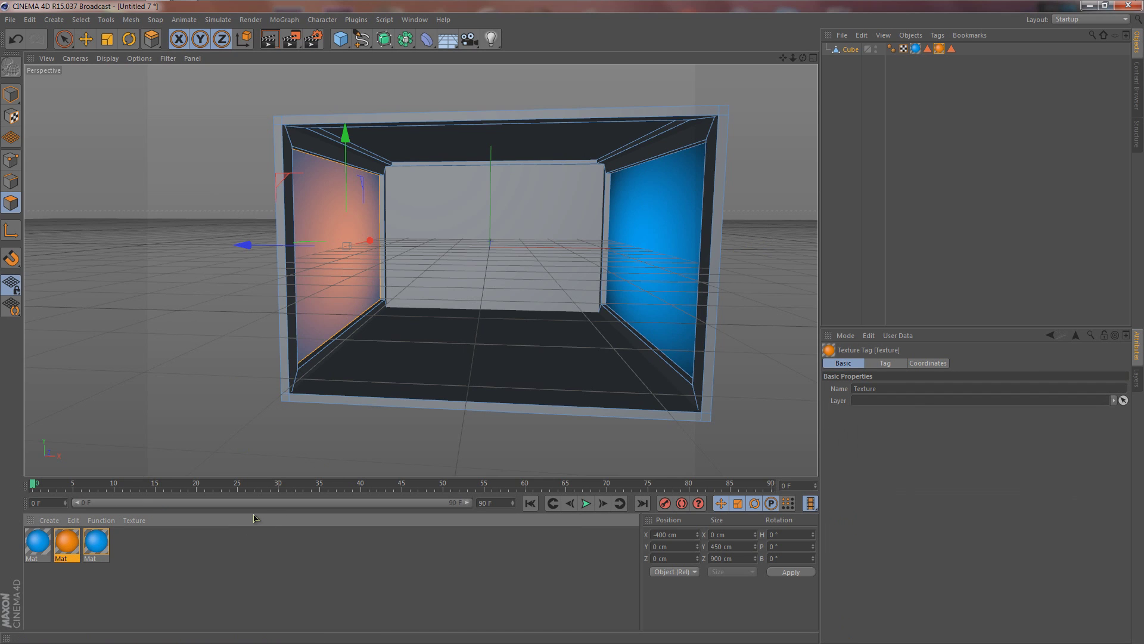
pyautogui.click(233, 577)
pyautogui.click(360, 446)
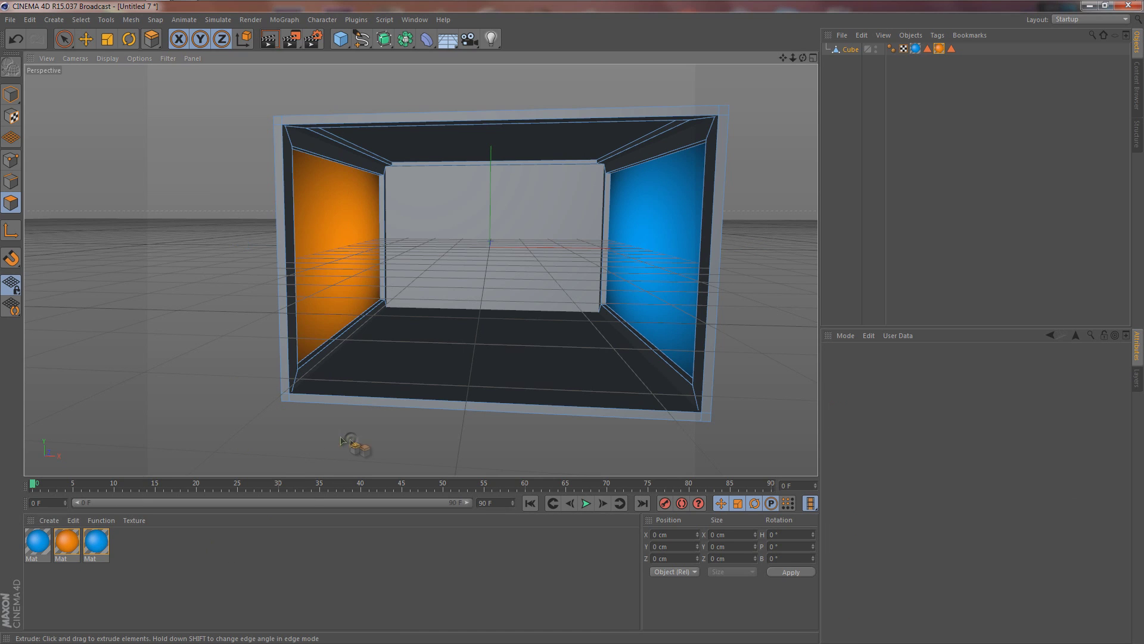
# - Change the first material's blue gradient knot to white, RGB 255, 255, 255, and raise its specular brightness
pyautogui.doubleClick(37, 542)
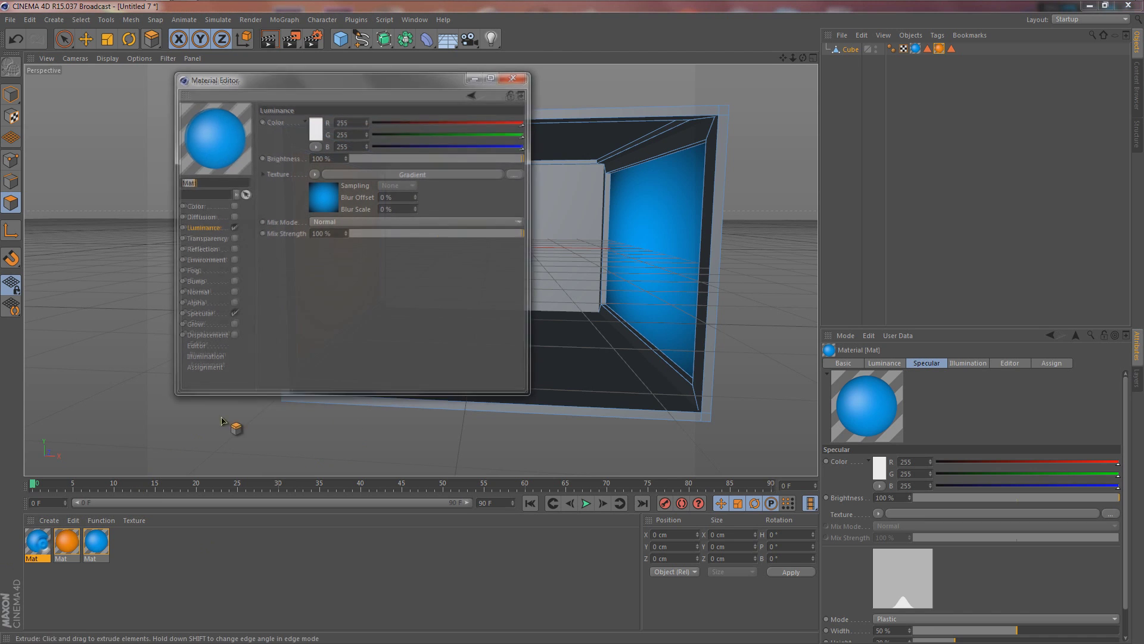
pyautogui.click(323, 200)
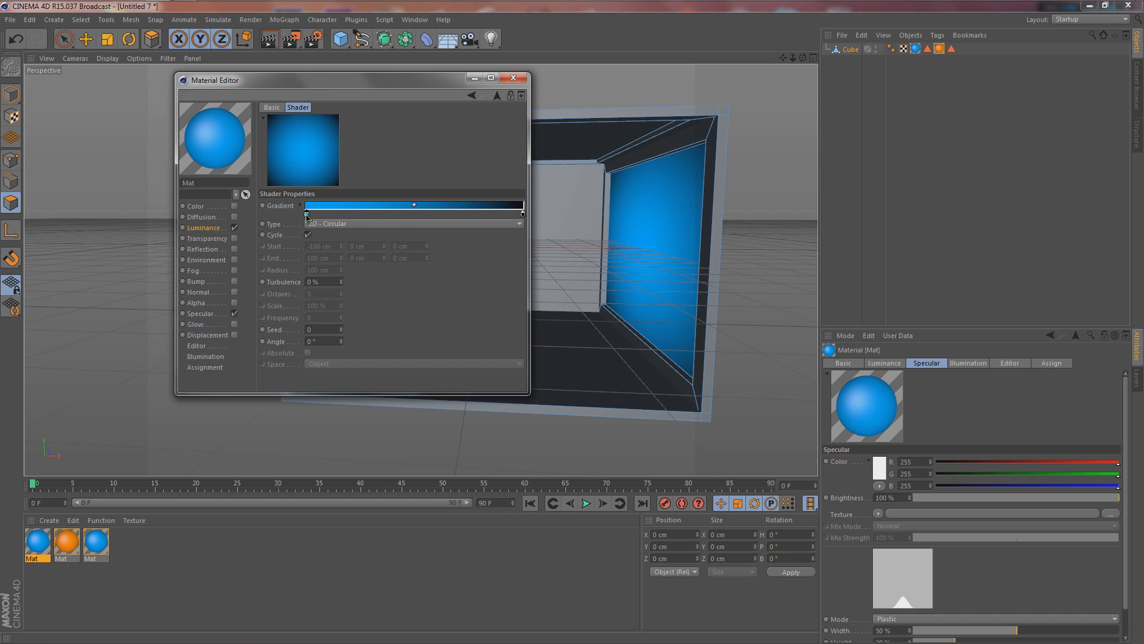
pyautogui.click(307, 214)
pyautogui.doubleClick(307, 214)
pyautogui.click(243, 177)
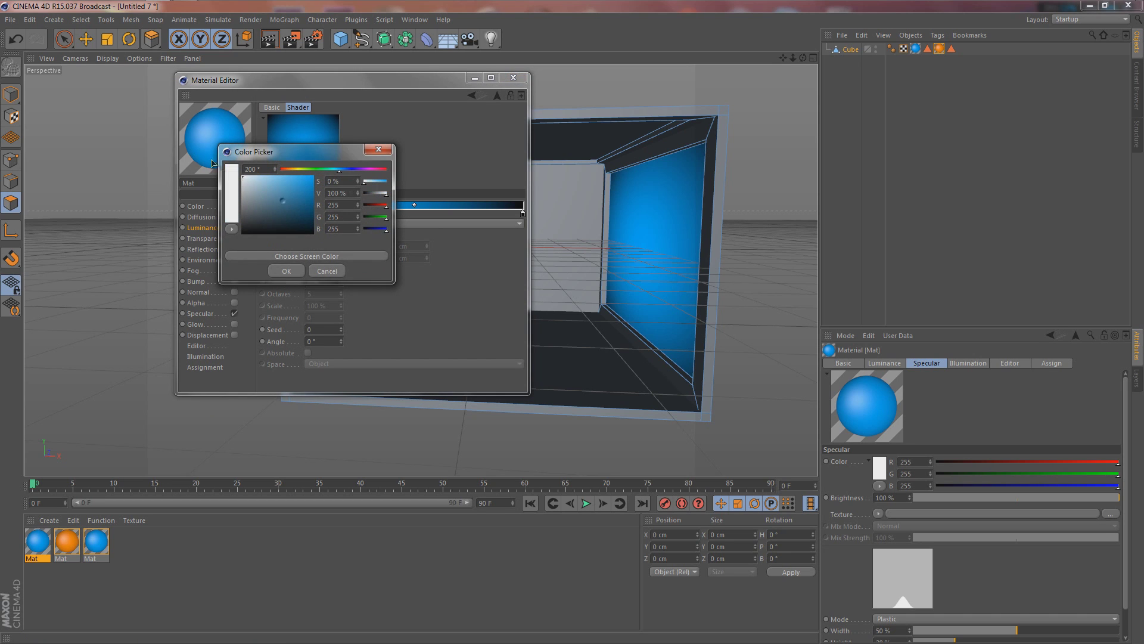
pyautogui.click(287, 272)
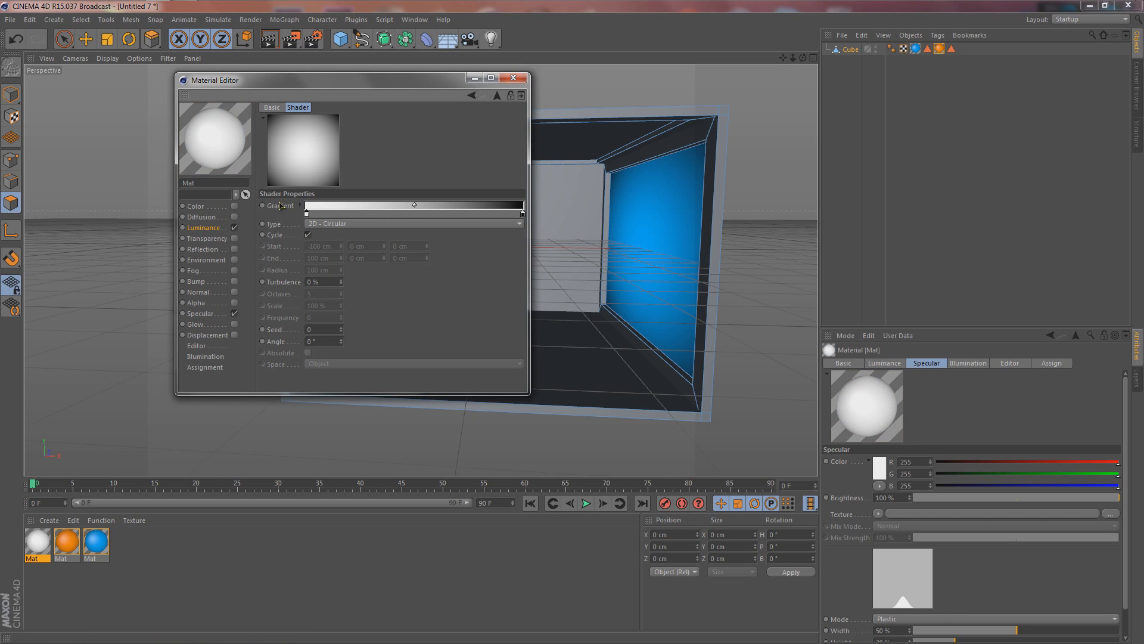
pyautogui.click(272, 107)
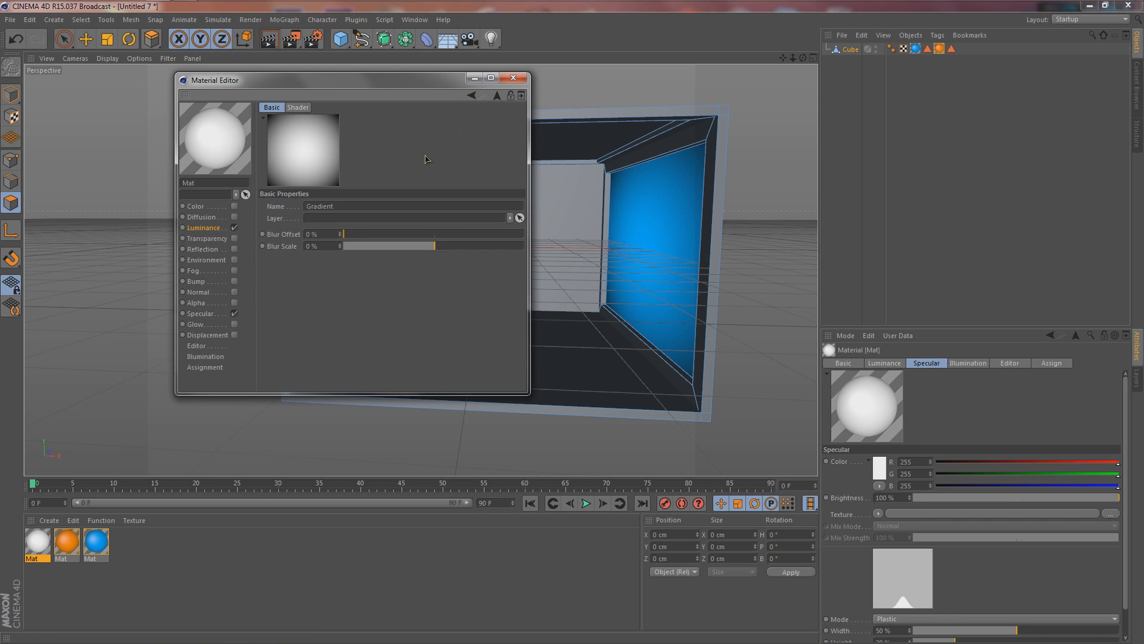
pyautogui.click(512, 80)
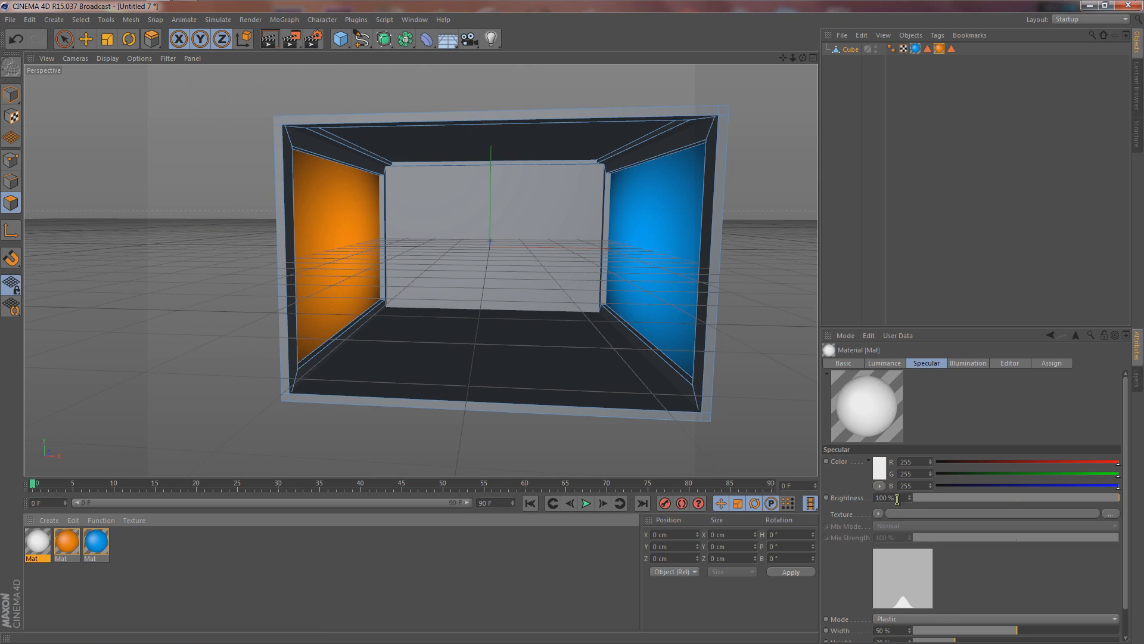
pyautogui.moveTo(909, 498); pyautogui.dragTo(909, 498)
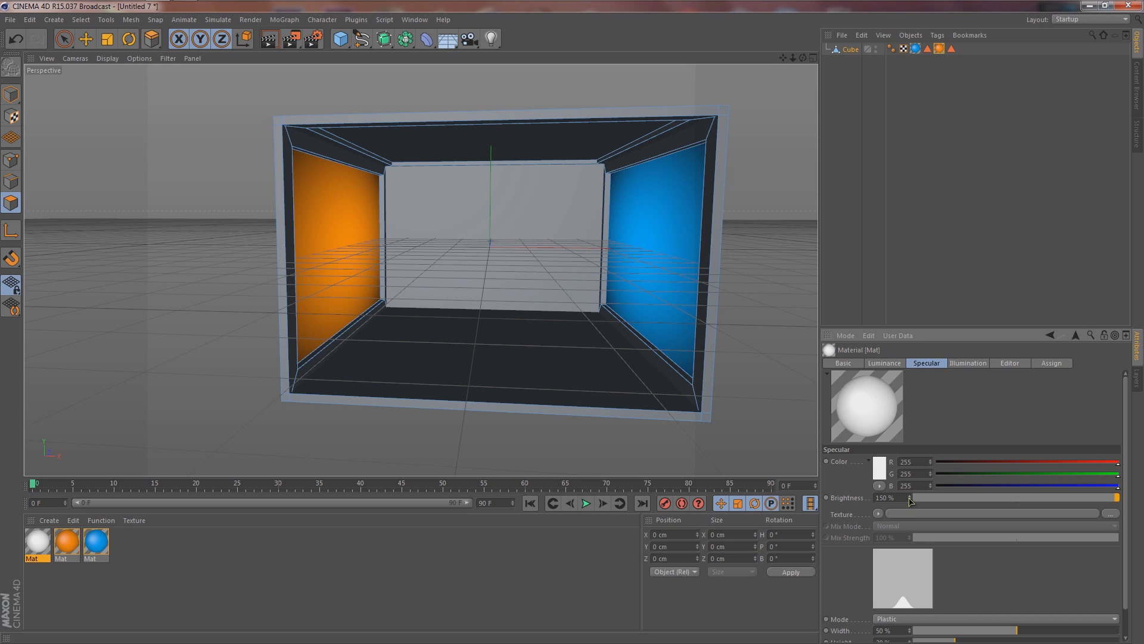
# - Apply the white gradient material to the recessed ceiling panel
pyautogui.moveTo(40, 552); pyautogui.dragTo(450, 147)
pyautogui.moveTo(38, 559); pyautogui.dragTo(459, 149)
pyautogui.moveTo(477, 229); pyautogui.dragTo(316, 486)
pyautogui.scroll(3, 524, 298)
pyautogui.scroll(1, 531, 296)
pyautogui.scroll(-1, 526, 294)
pyautogui.scroll(1, 489, 332)
pyautogui.scroll(1, 502, 341)
pyautogui.press('1')
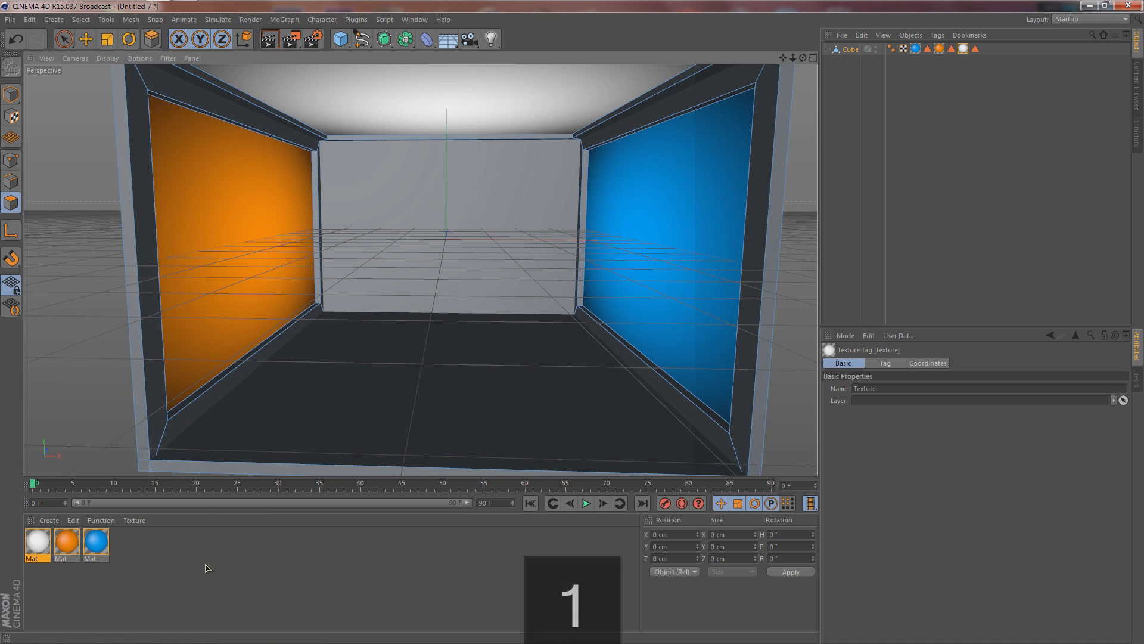
# - Create a new material and enable Reflection with a Fresnel shader as the reflection texture
pyautogui.doubleClick(149, 570)
pyautogui.doubleClick(37, 544)
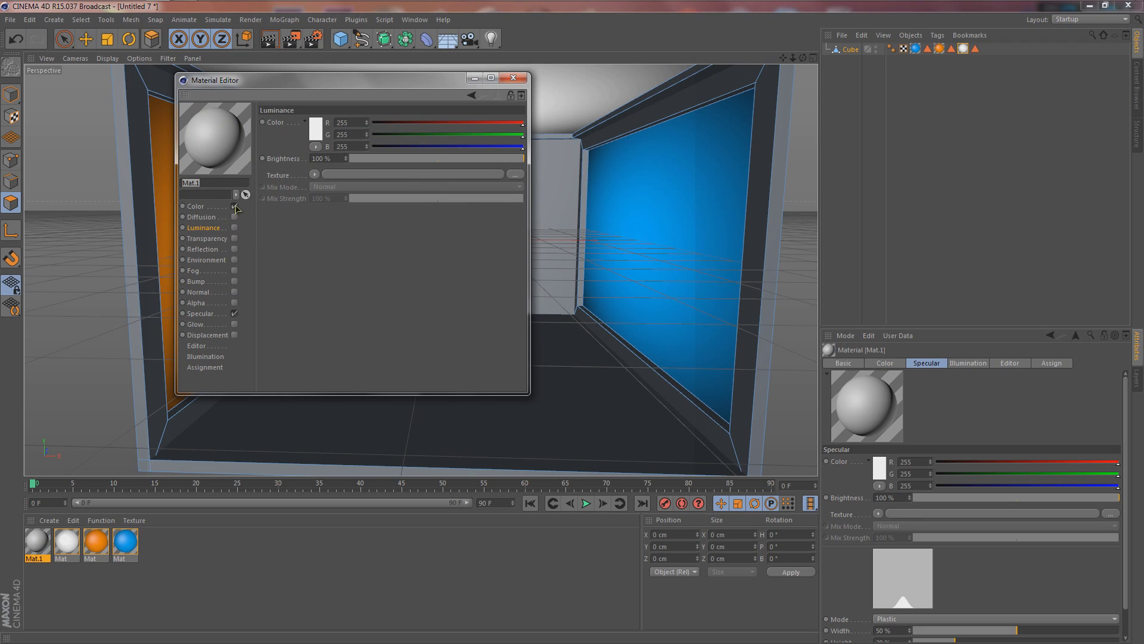
pyautogui.click(196, 206)
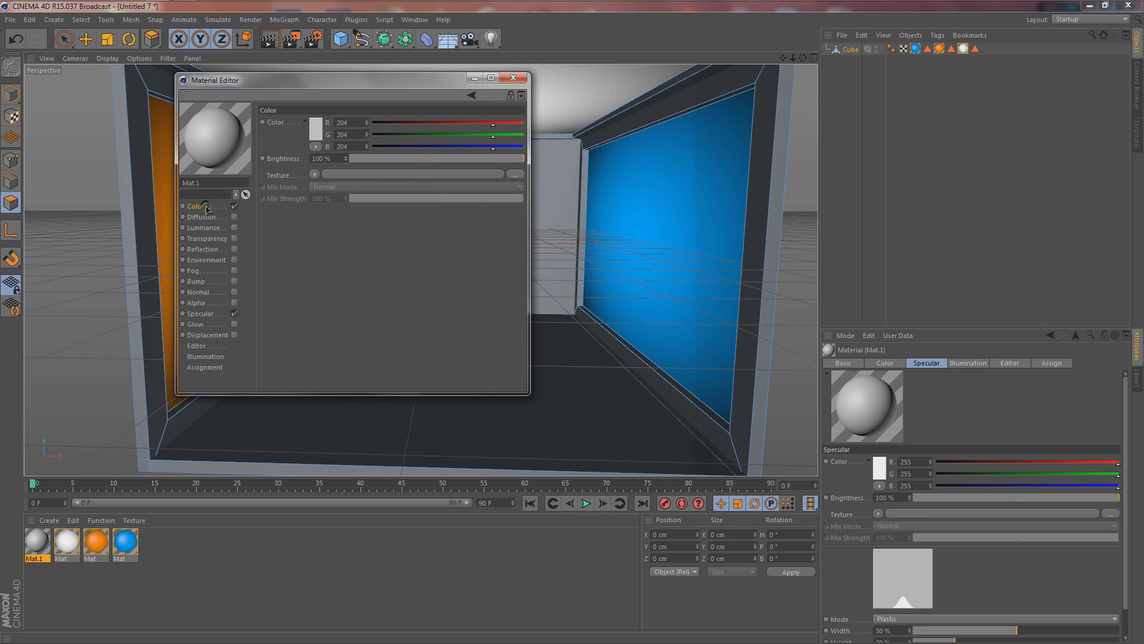
pyautogui.click(203, 249)
pyautogui.click(234, 249)
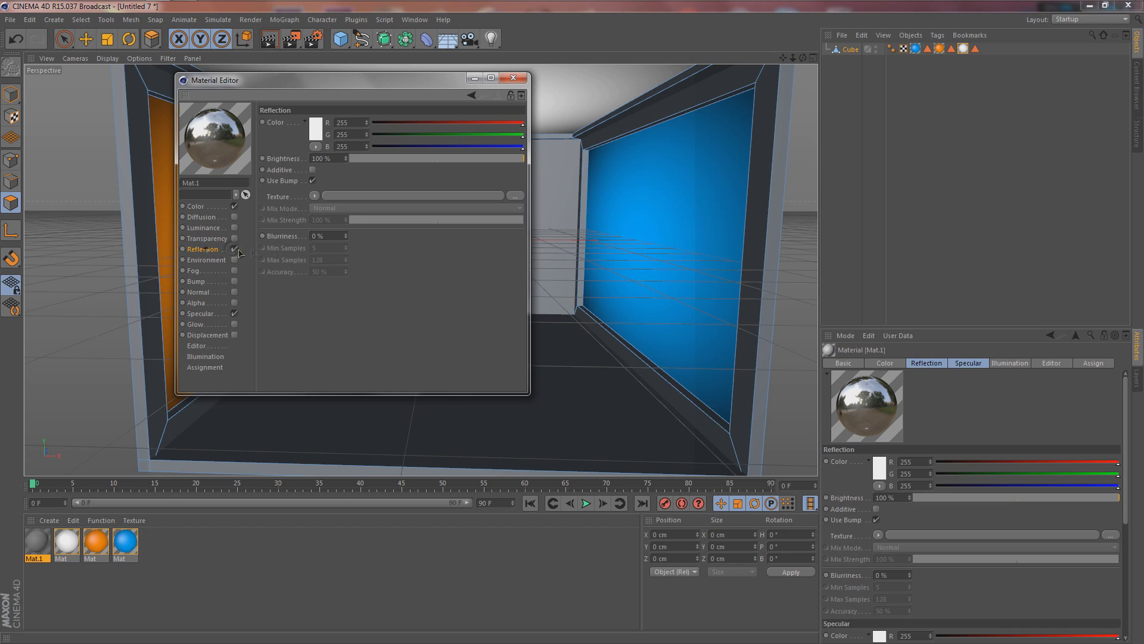
pyautogui.click(316, 196)
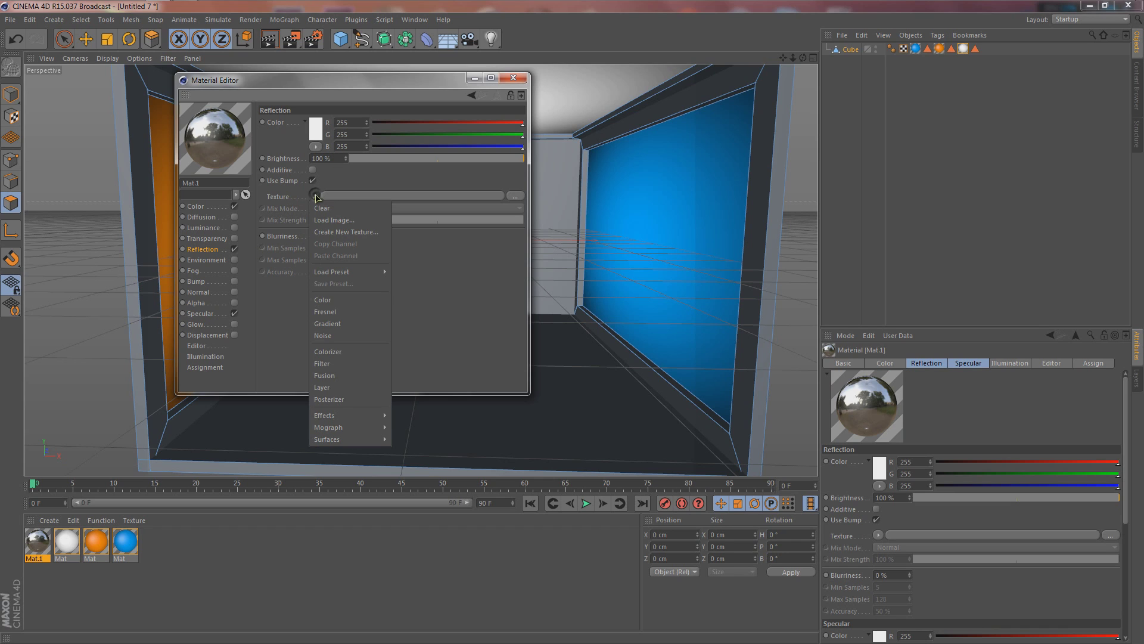
pyautogui.click(338, 308)
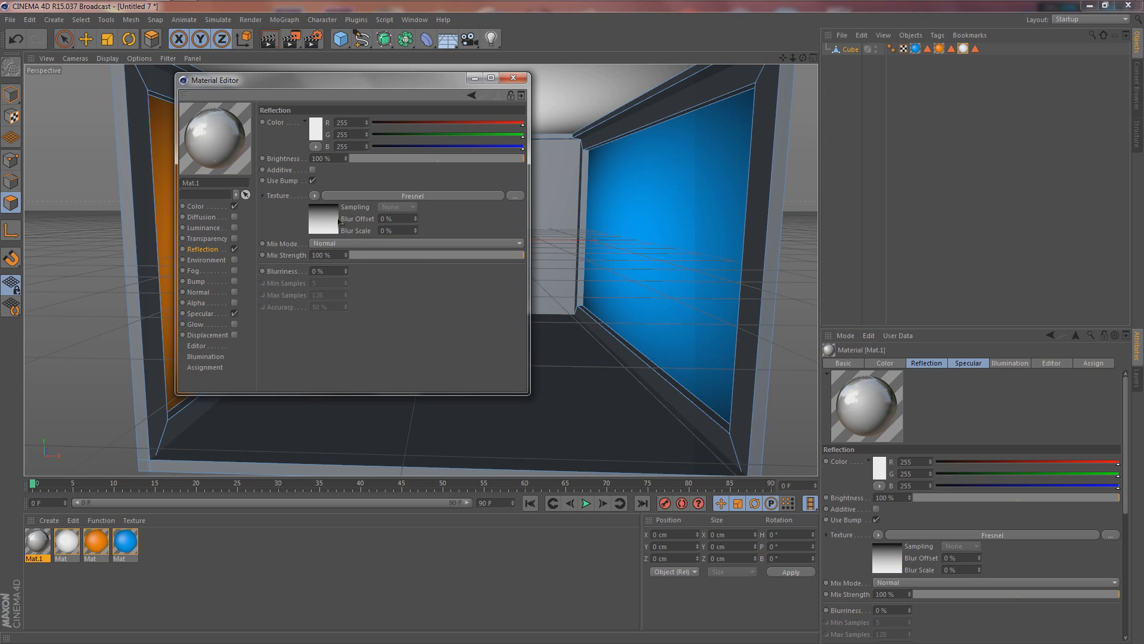
# - Set the new material's reflection mix strength to 48% and reflection brightness to 17%, and close its editor
pyautogui.moveTo(393, 258); pyautogui.dragTo(434, 258)
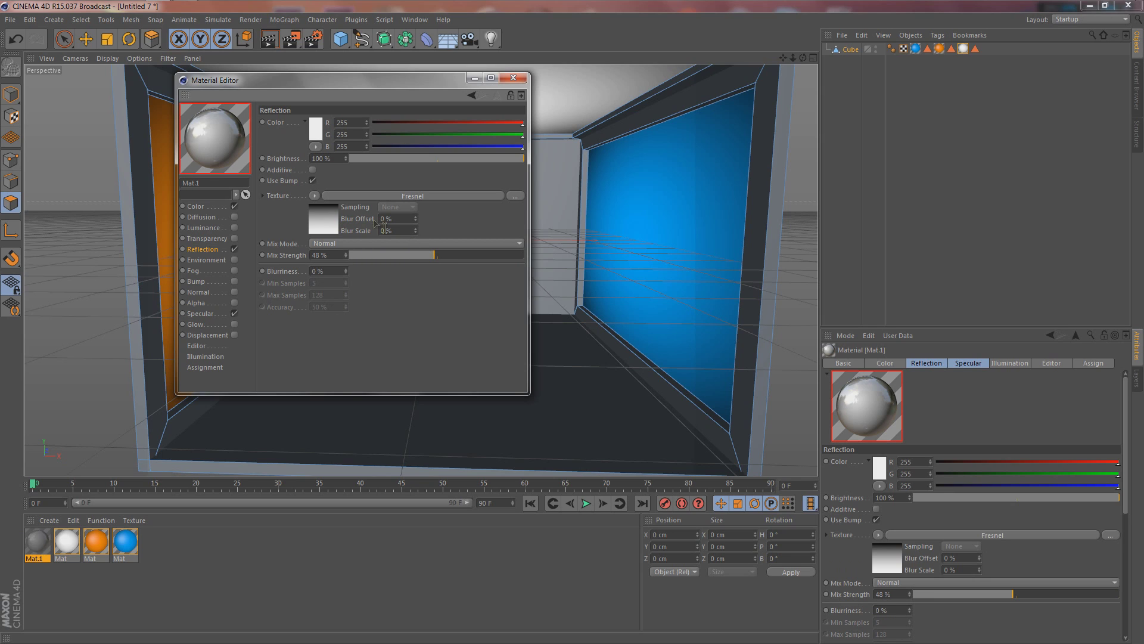
pyautogui.moveTo(404, 162); pyautogui.dragTo(384, 163)
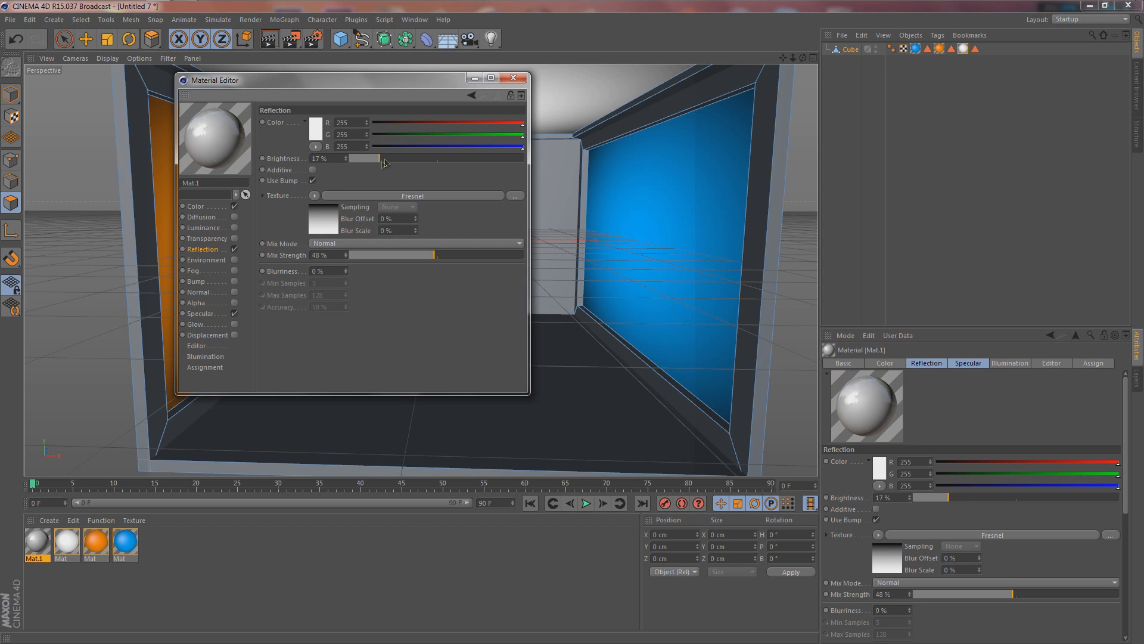
pyautogui.click(507, 82)
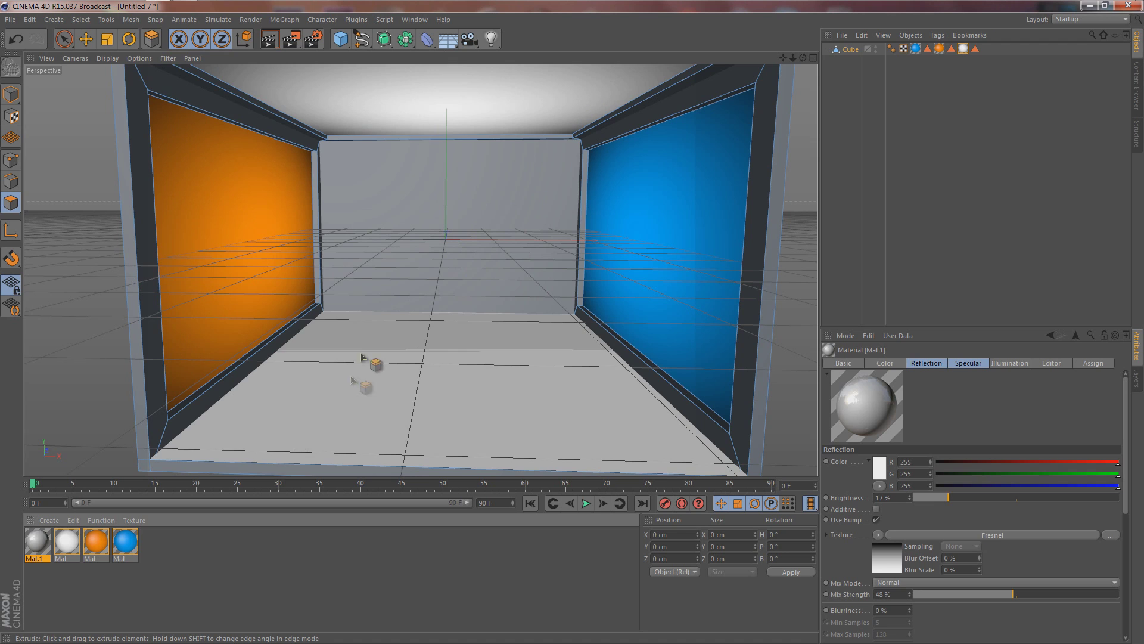
# - Add a sphere primitive to the room and set its radius to 134 cm and its segments to 35
pyautogui.moveTo(465, 346); pyautogui.dragTo(361, 67)
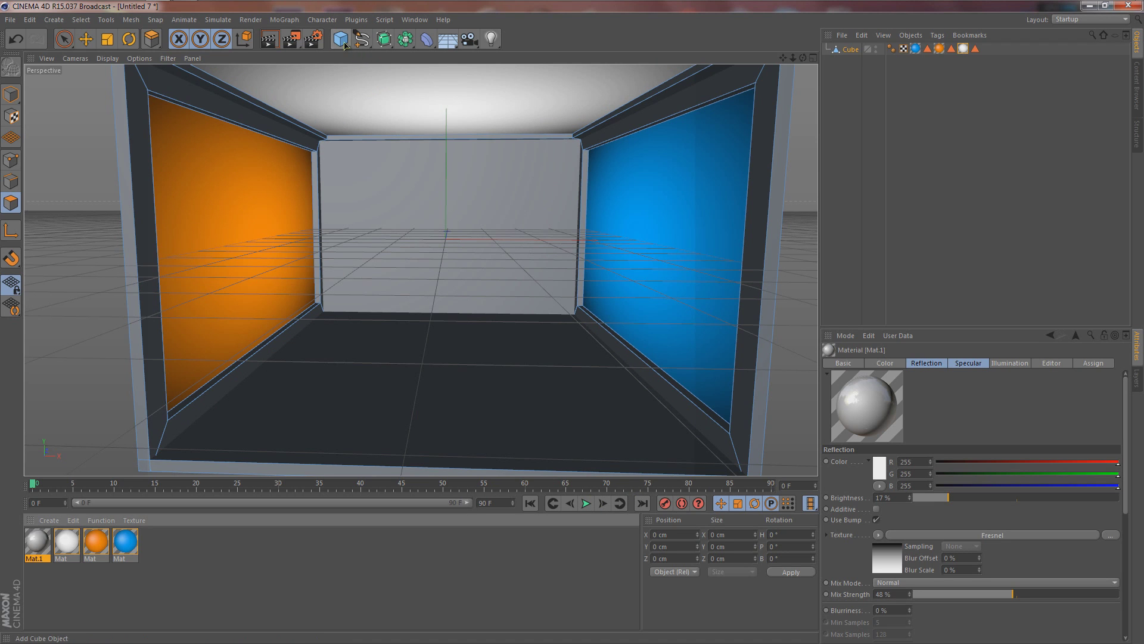
pyautogui.click(344, 43)
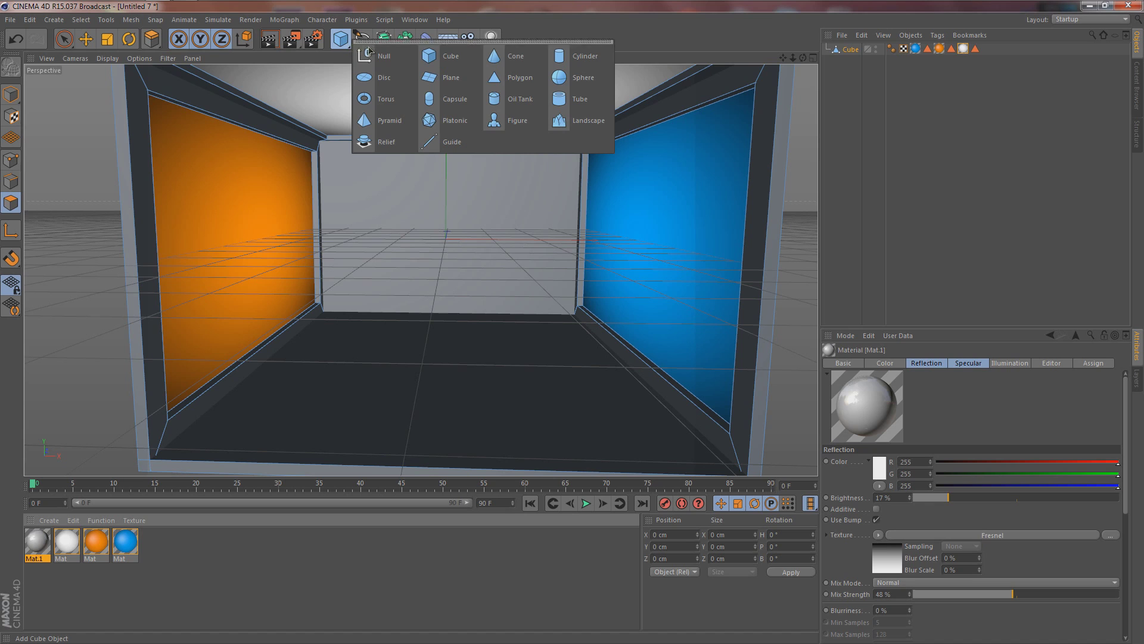
pyautogui.click(567, 82)
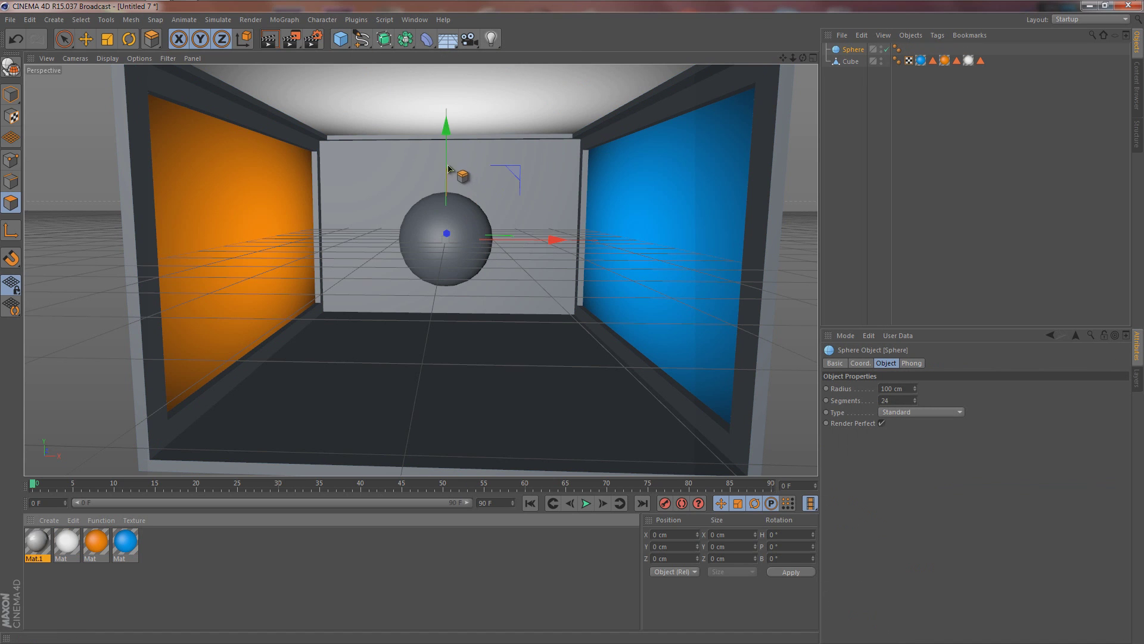
pyautogui.click(916, 398)
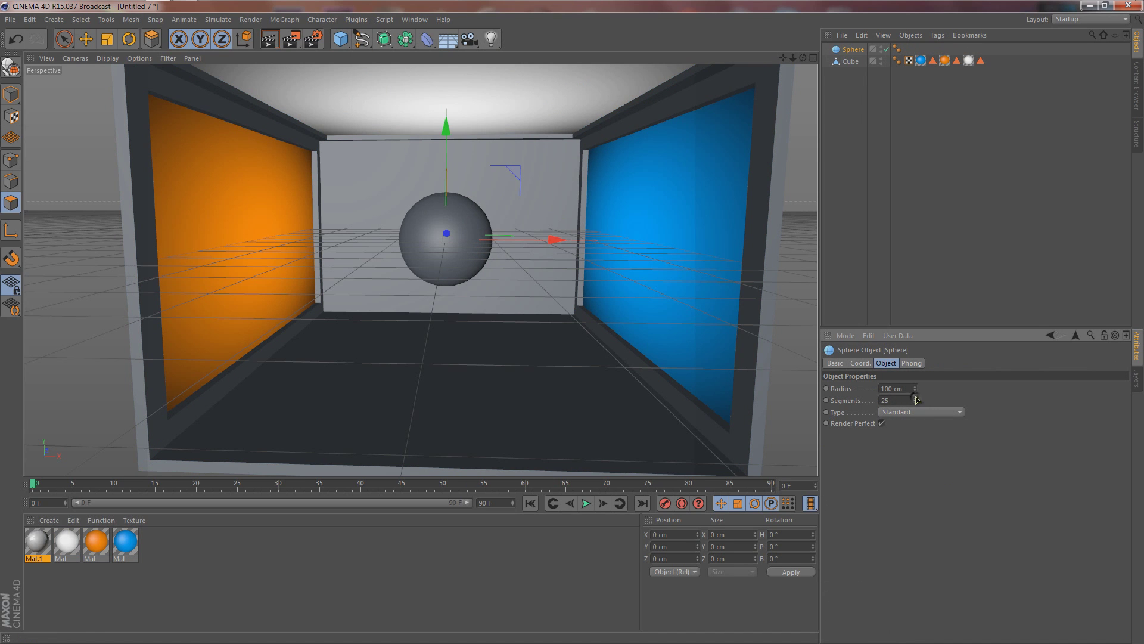
pyautogui.moveTo(918, 393); pyautogui.dragTo(916, 390)
# - Lower the sphere along its vertical axis until it rests on the room's floor
pyautogui.moveTo(445, 151); pyautogui.dragTo(457, 268)
pyautogui.scroll(5, 442, 362)
pyautogui.press('1')
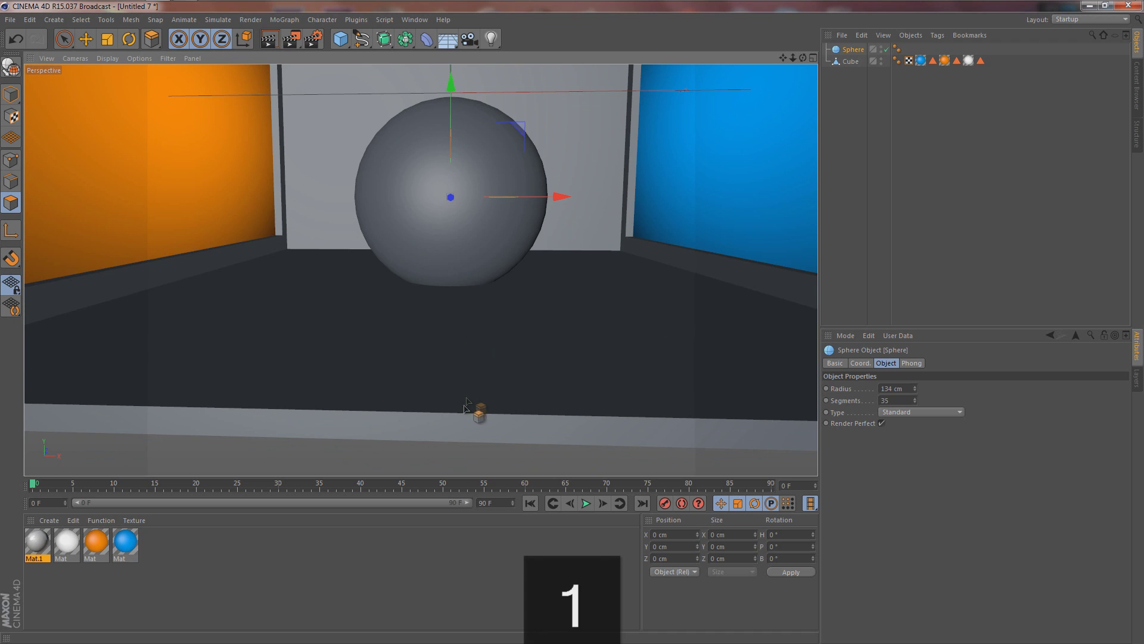
pyautogui.moveTo(466, 406); pyautogui.dragTo(468, 383)
pyautogui.moveTo(450, 154); pyautogui.dragTo(450, 140)
pyautogui.hotkey('ctrl', 'z')
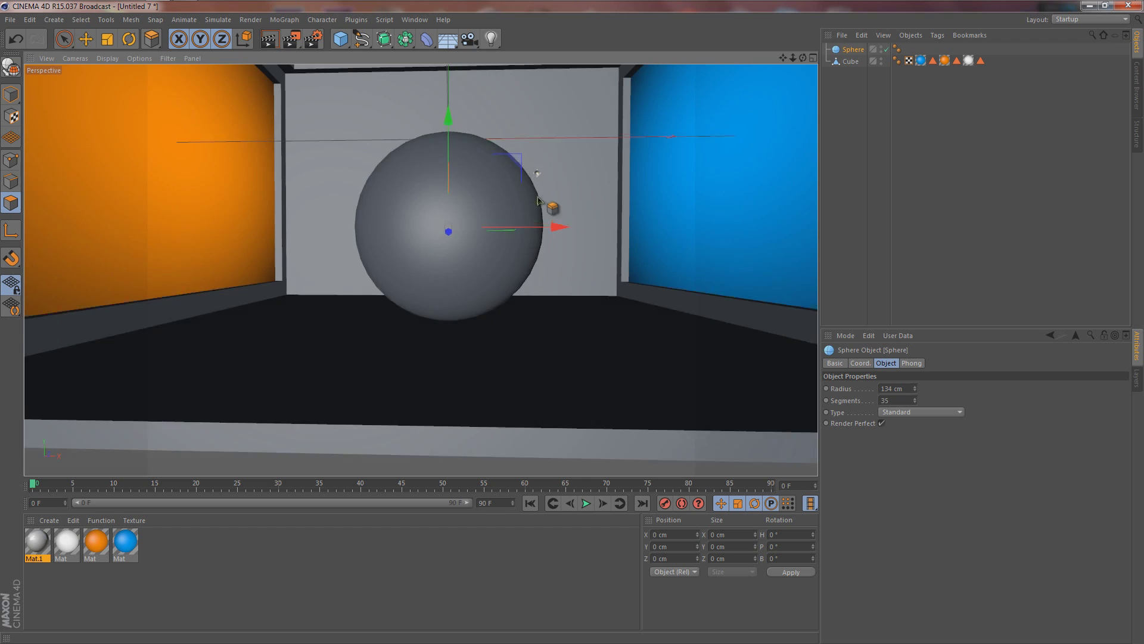
pyautogui.moveTo(537, 200)
pyautogui.mouseDown()
pyautogui.moveTo(547, 207)
pyautogui.moveTo(519, 210)
pyautogui.mouseUp()
pyautogui.press('1')
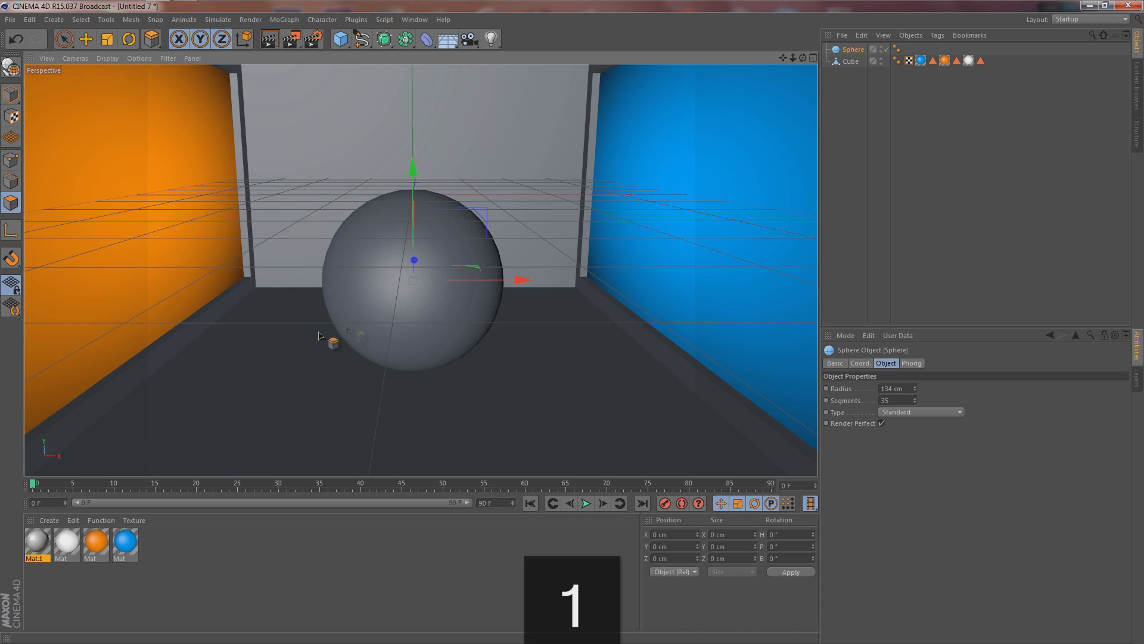
pyautogui.moveTo(298, 441); pyautogui.dragTo(344, 425)
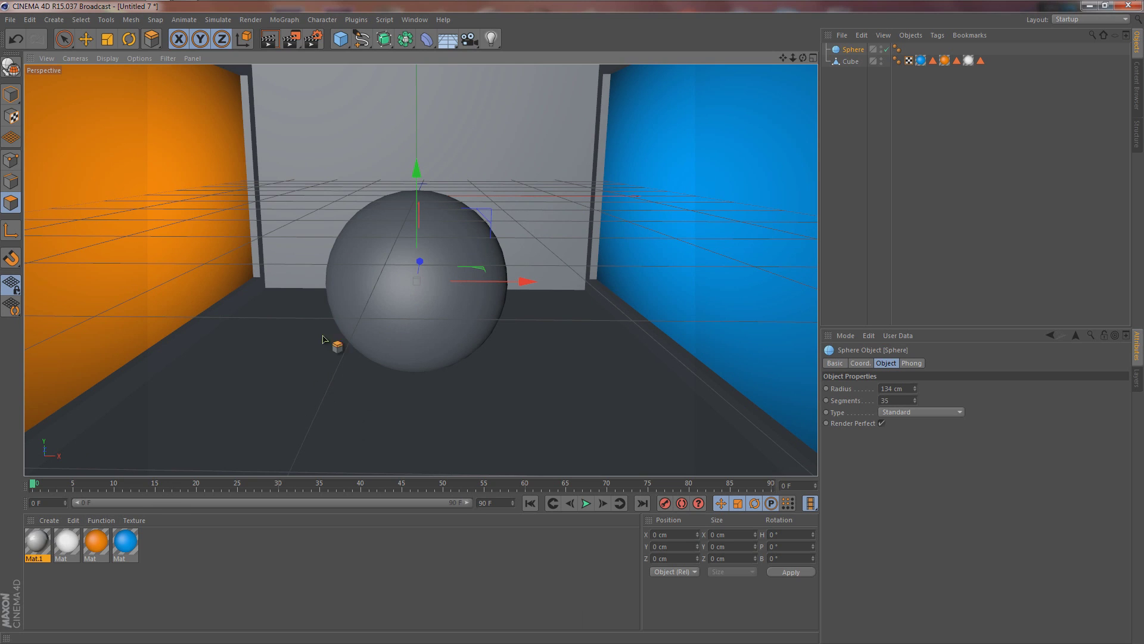
# - Apply the reflective Fresnel material Mat.1 to the sphere
pyautogui.click(41, 548)
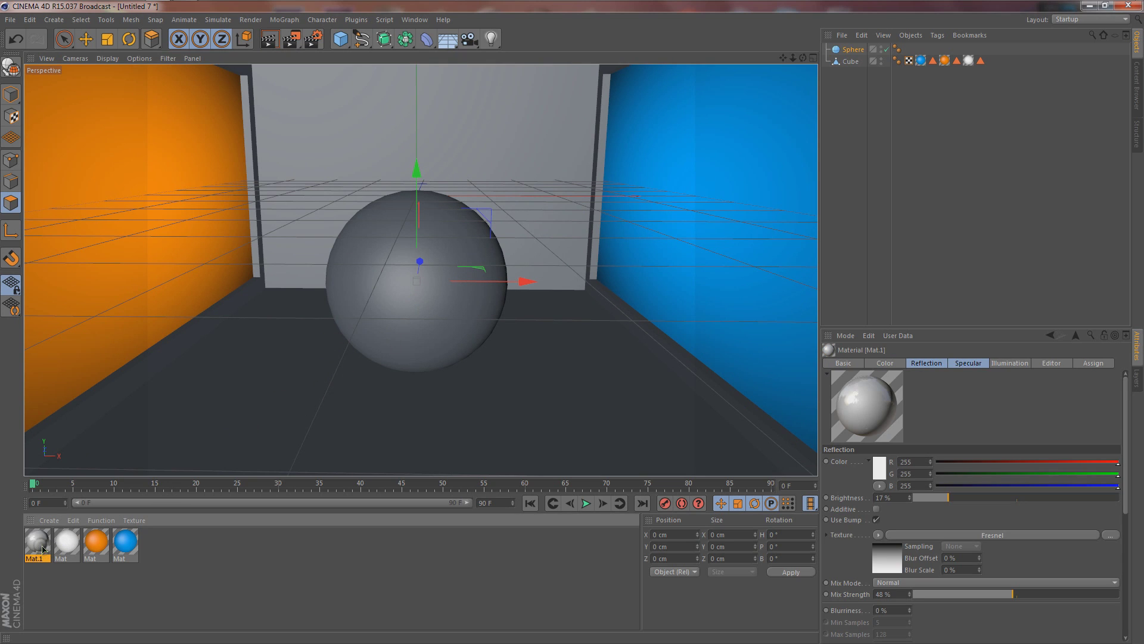
pyautogui.moveTo(38, 551); pyautogui.dragTo(718, 154)
pyautogui.moveTo(845, 58); pyautogui.dragTo(858, 51)
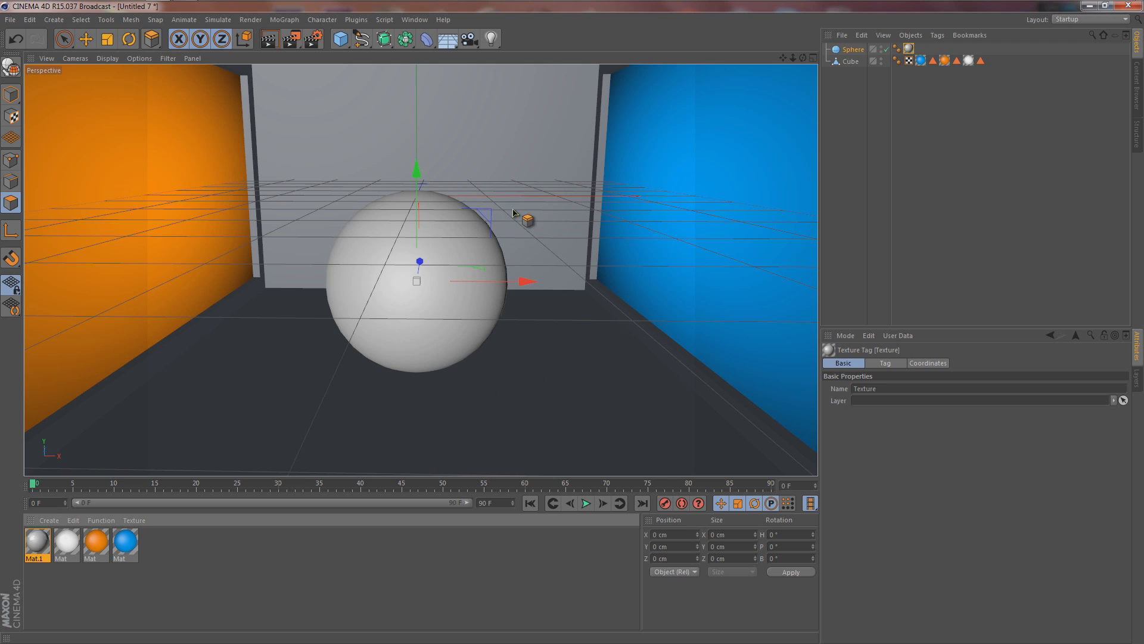
# - Create another material and set its base color to white, RGB 255, 255, 255
pyautogui.scroll(-5, 537, 220)
pyautogui.scroll(-2, 516, 210)
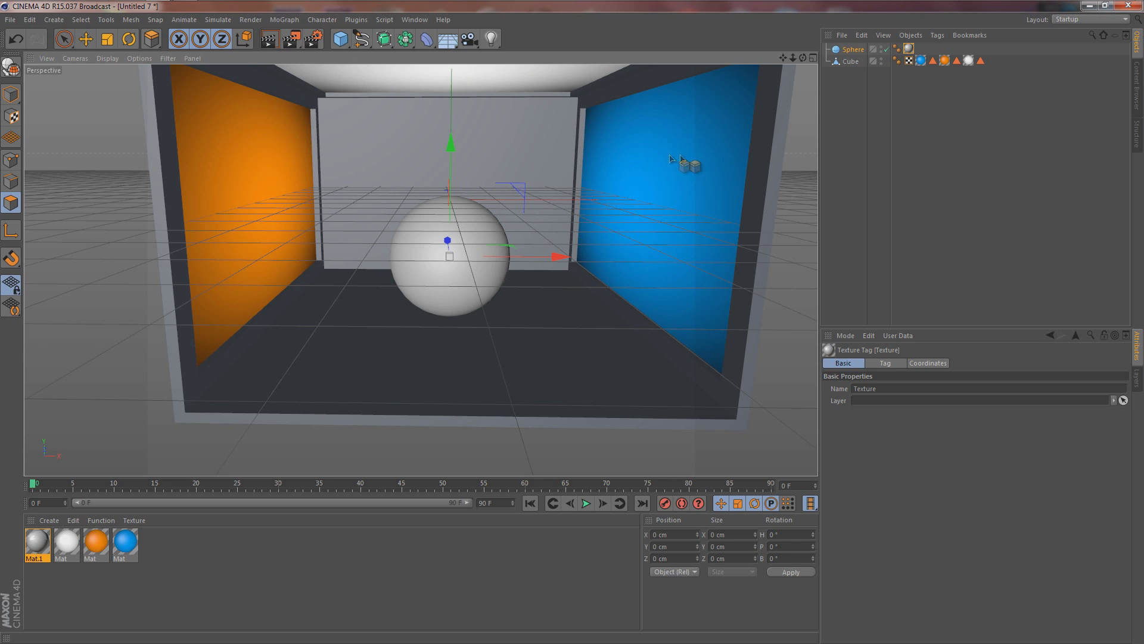
pyautogui.doubleClick(181, 569)
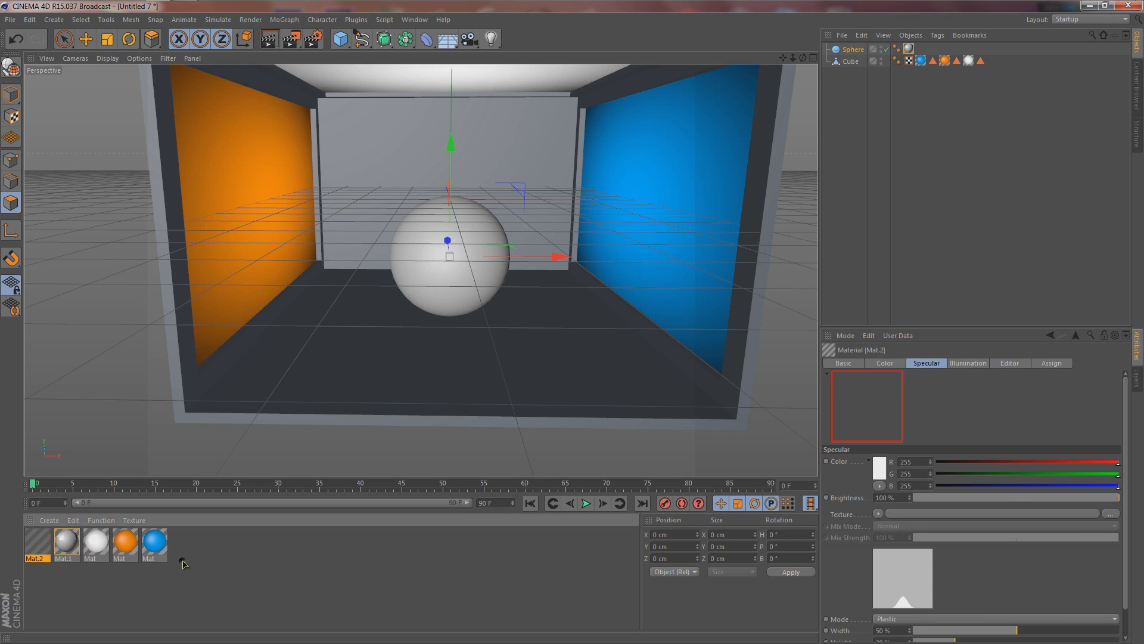
pyautogui.doubleClick(41, 553)
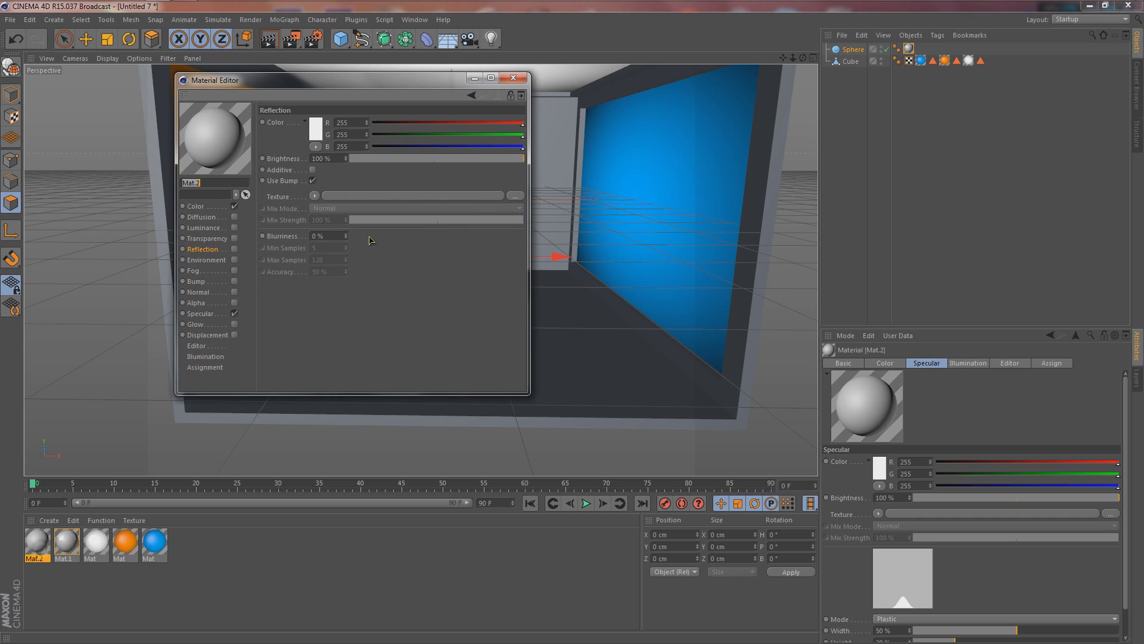
pyautogui.click(219, 207)
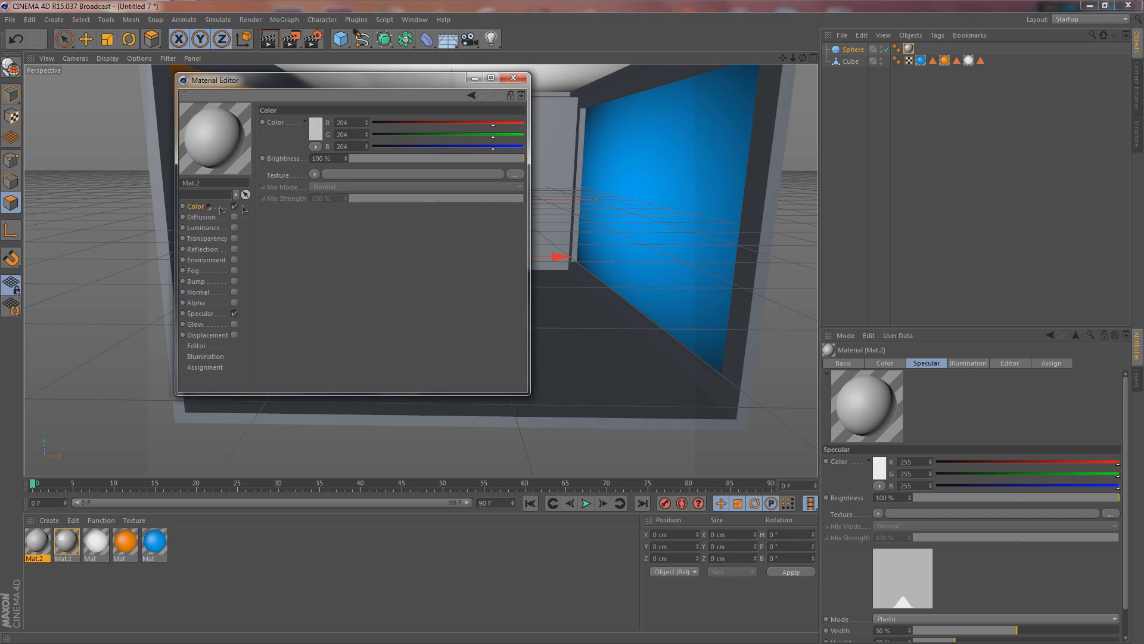
pyautogui.click(316, 128)
pyautogui.moveTo(291, 132); pyautogui.dragTo(222, 82)
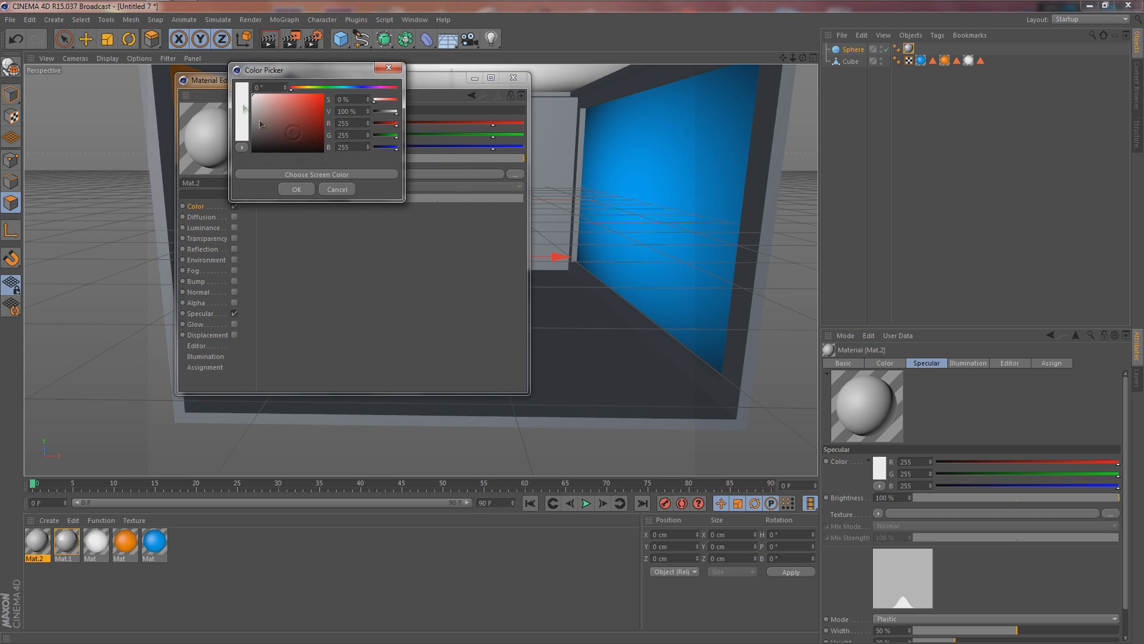
pyautogui.click(296, 189)
pyautogui.click(511, 79)
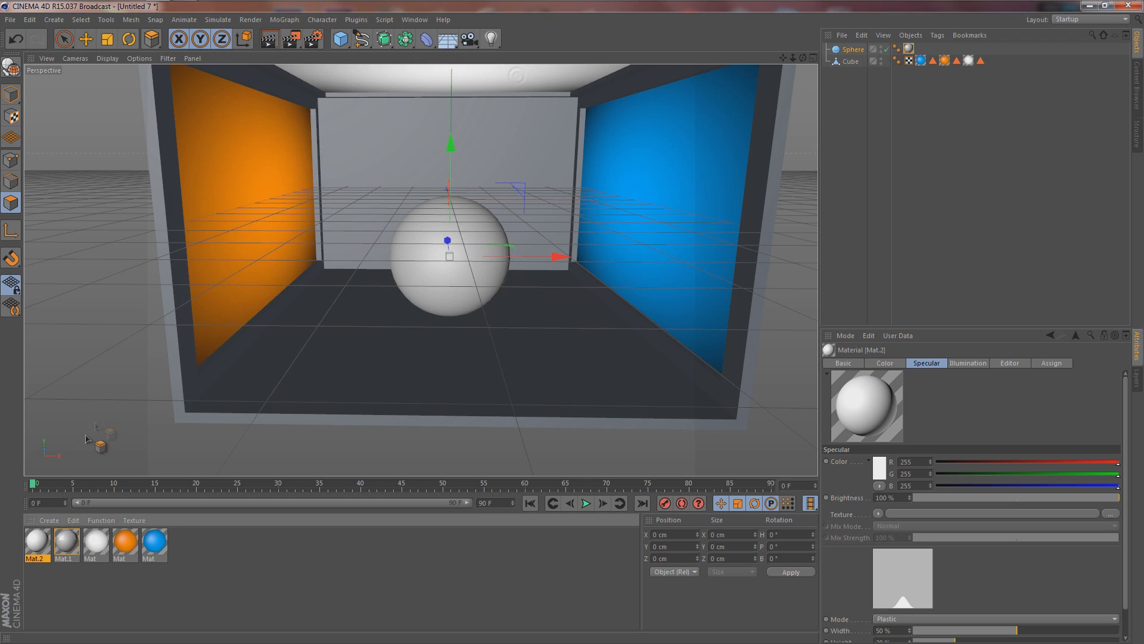
# - Apply the white Mat.2 material to the room cube and place its texture tag before all the cube's other tags
pyautogui.moveTo(40, 540); pyautogui.dragTo(783, 110)
pyautogui.moveTo(853, 66); pyautogui.dragTo(853, 62)
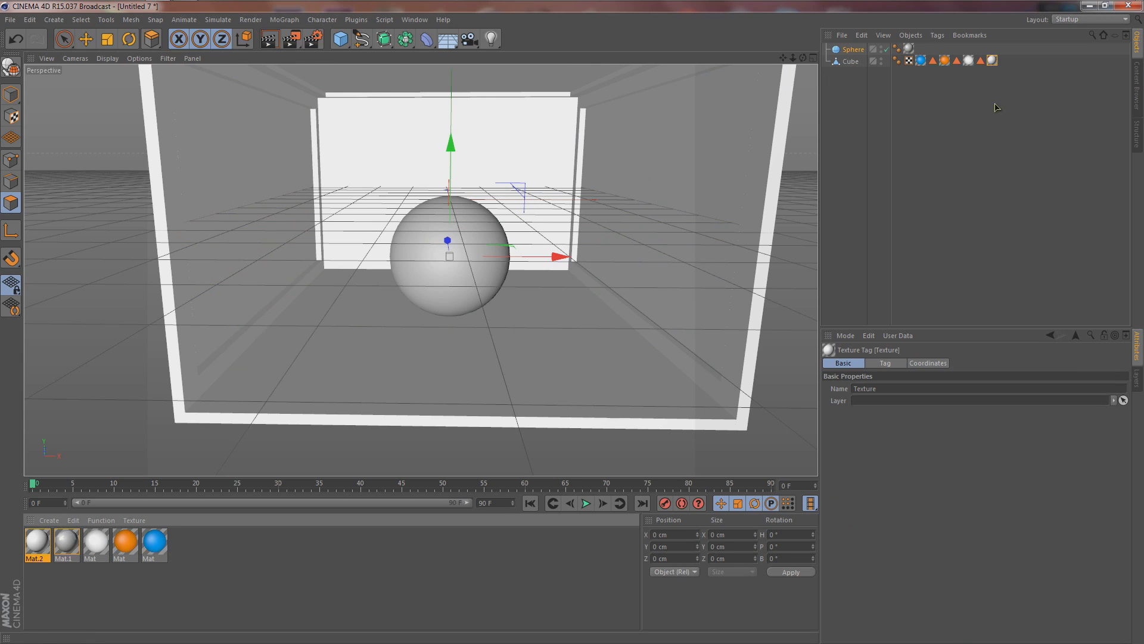
pyautogui.moveTo(994, 61); pyautogui.dragTo(896, 62)
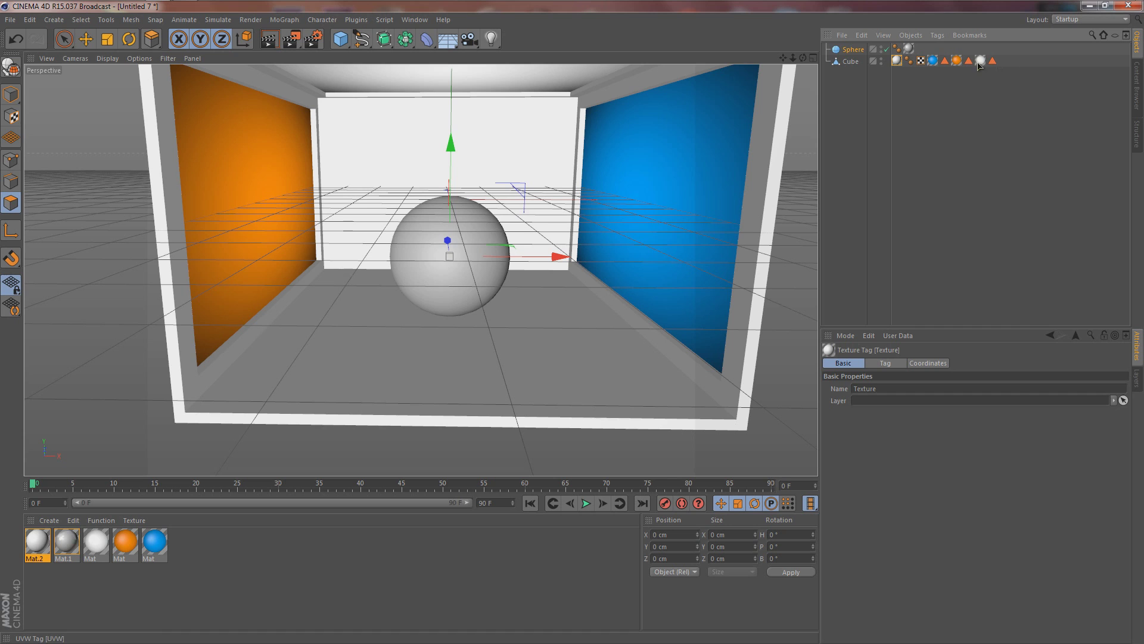
# - Render a preview of the viewport framed closely on the sphere and the surrounding walls
pyautogui.moveTo(441, 244); pyautogui.dragTo(441, 197)
pyautogui.scroll(5, 442, 221)
pyautogui.click(269, 38)
# - Set the render output to the Film/Video preset HDTV 1080 29.97
pyautogui.moveTo(751, 238)
pyautogui.mouseDown()
pyautogui.moveTo(748, 248)
pyautogui.moveTo(549, 258)
pyautogui.moveTo(553, 286)
pyautogui.moveTo(326, 301)
pyautogui.moveTo(686, 313)
pyautogui.moveTo(230, 319)
pyautogui.moveTo(447, 220)
pyautogui.moveTo(504, 245)
pyautogui.moveTo(470, 288)
pyautogui.moveTo(326, 219)
pyautogui.moveTo(217, 118)
pyautogui.moveTo(301, 91)
pyautogui.moveTo(318, 74)
pyautogui.moveTo(312, 43)
pyautogui.mouseUp()
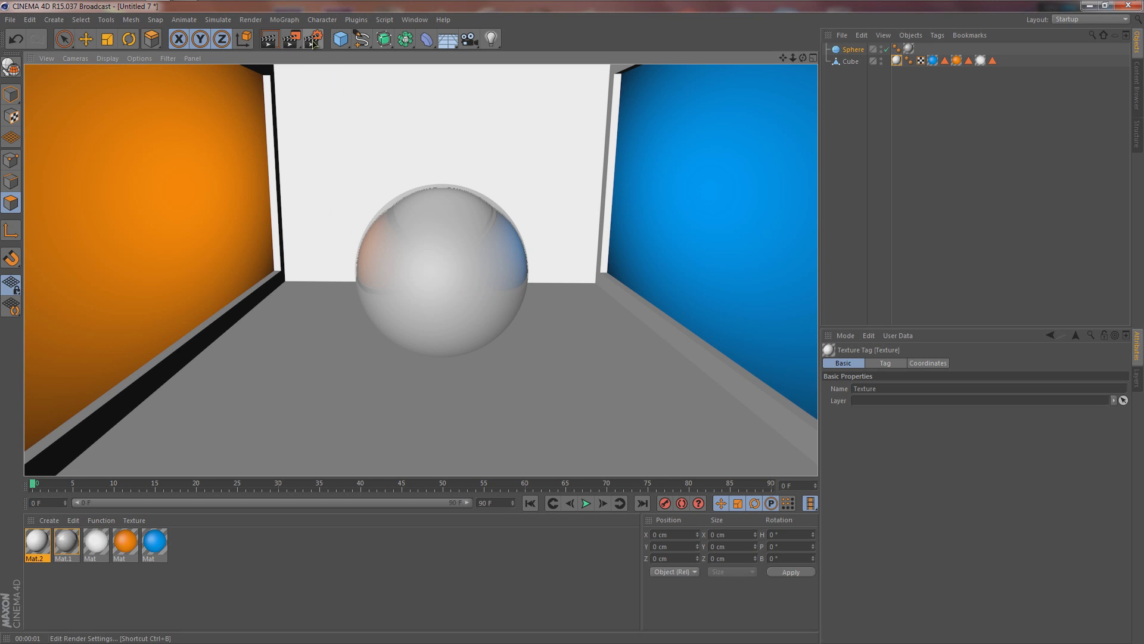
pyautogui.click(312, 43)
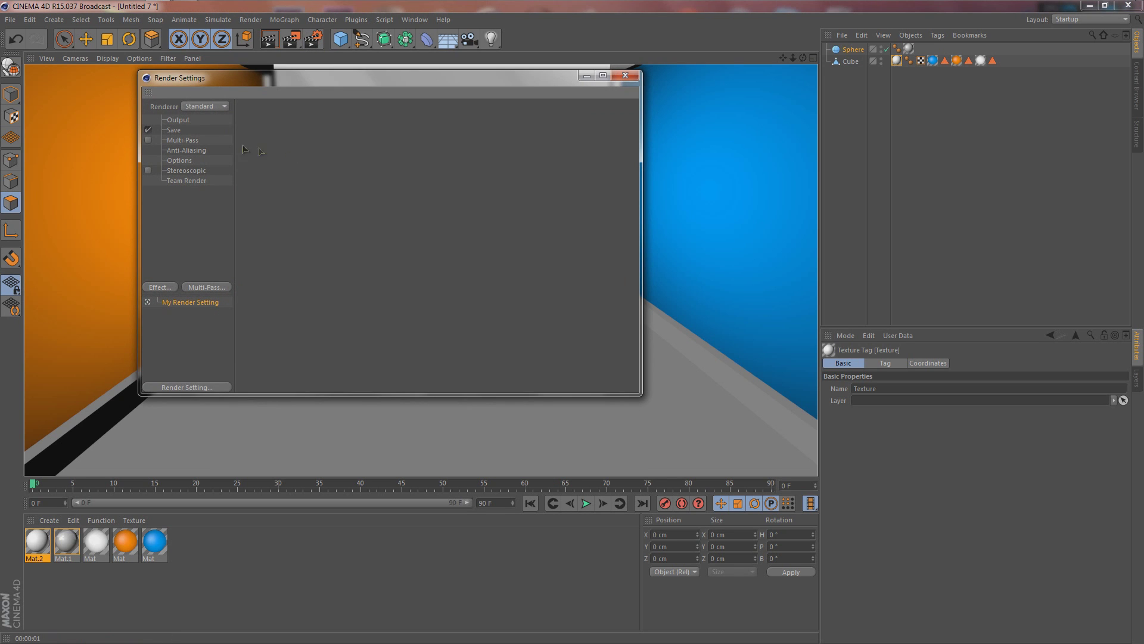
pyautogui.click(178, 120)
pyautogui.click(251, 120)
pyautogui.moveTo(270, 161)
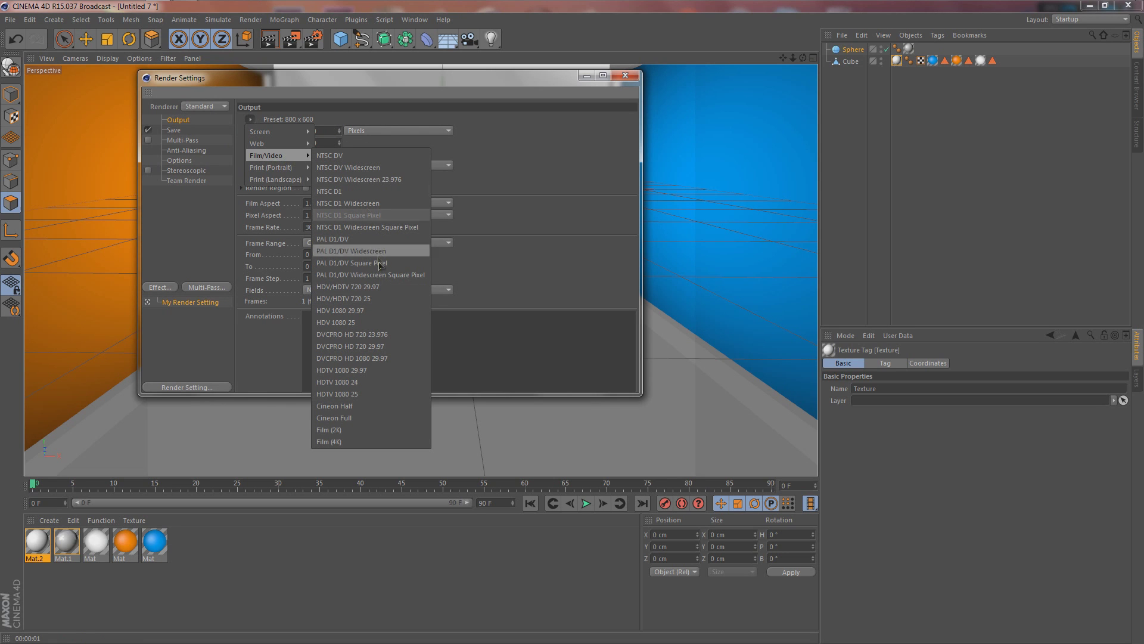
pyautogui.click(343, 369)
pyautogui.moveTo(315, 84); pyautogui.dragTo(332, 88)
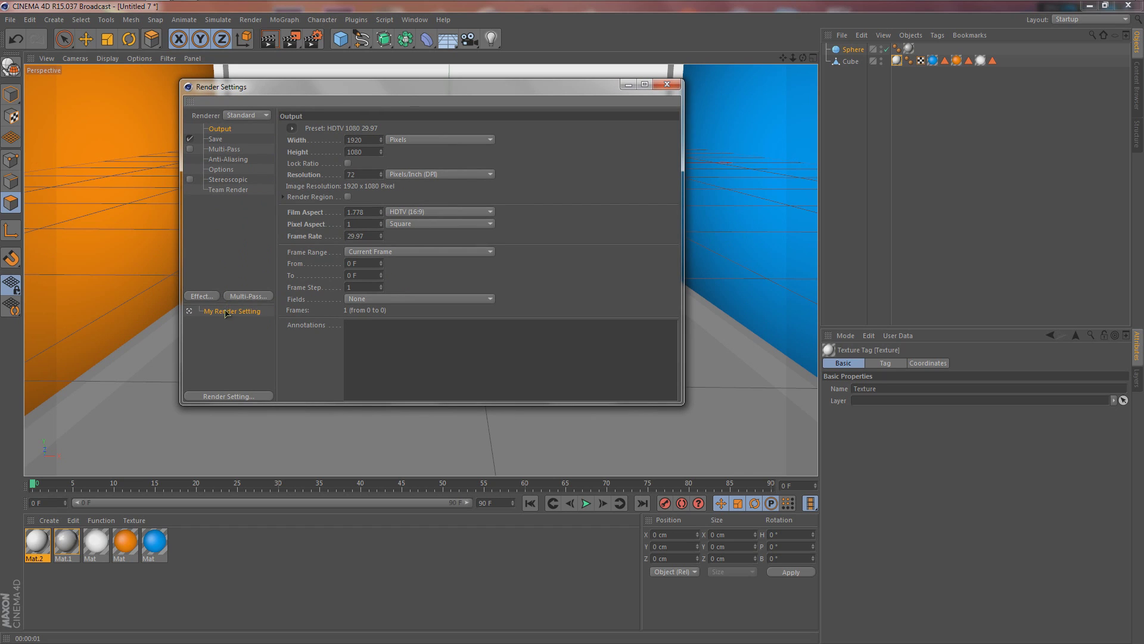
# - Add the Ambient Occlusion and Global Illumination effects to the render settings
pyautogui.rightClick(232, 225)
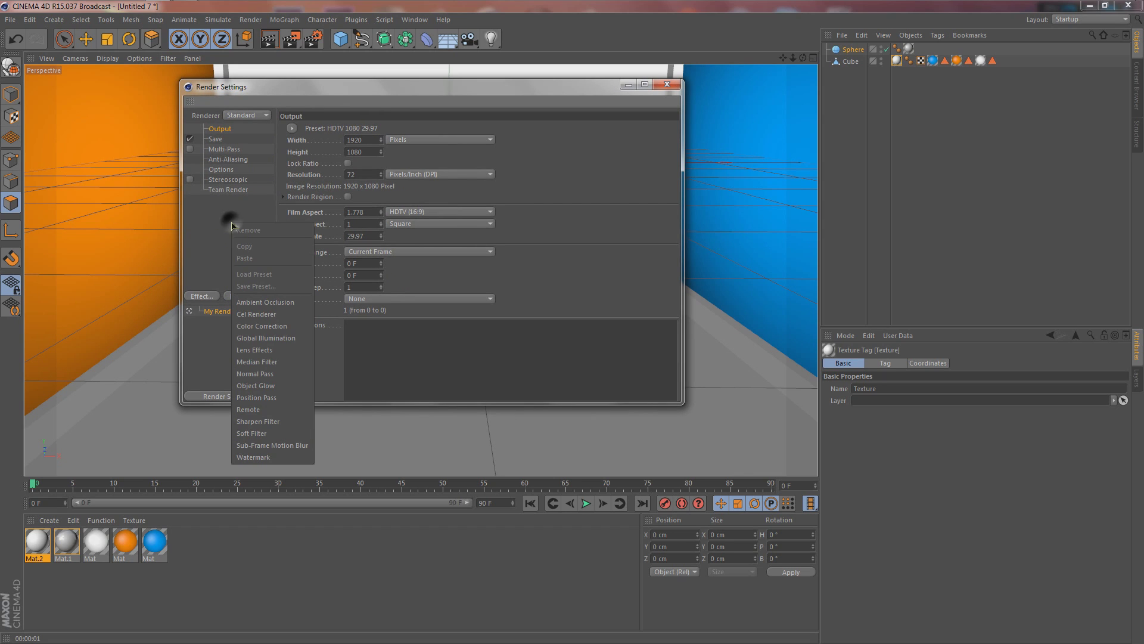
pyautogui.click(275, 303)
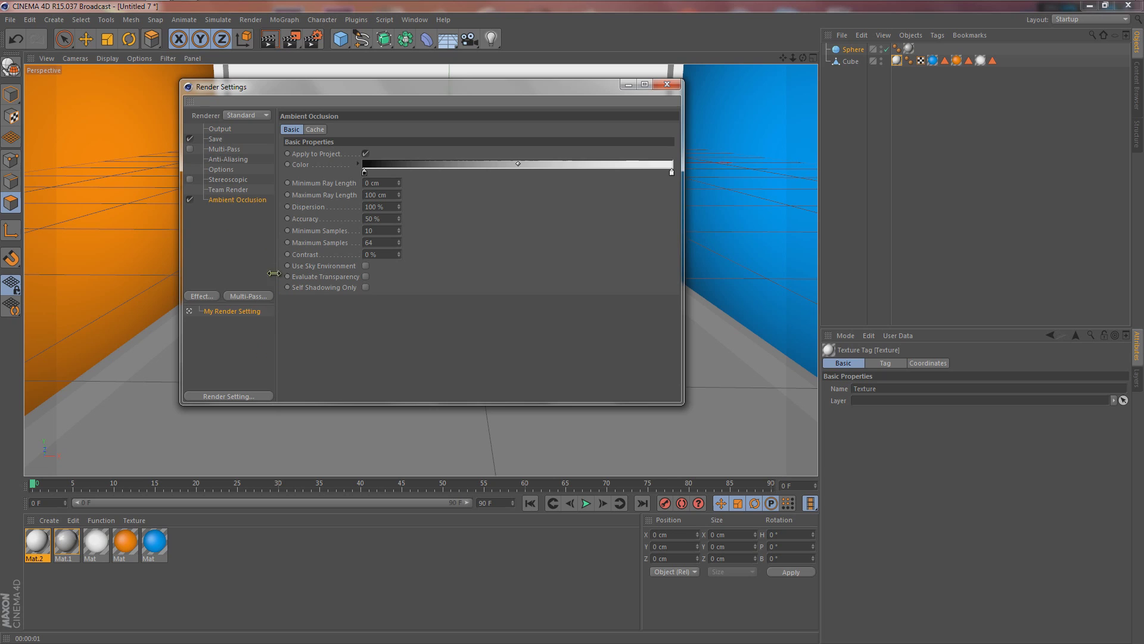
pyautogui.rightClick(217, 228)
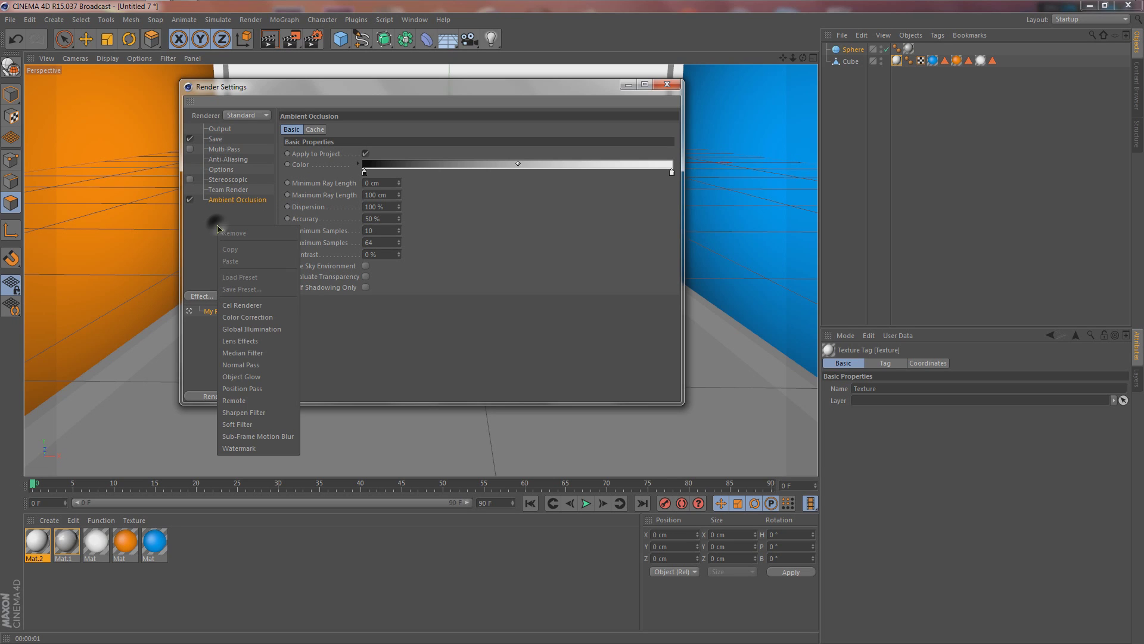
pyautogui.click(241, 329)
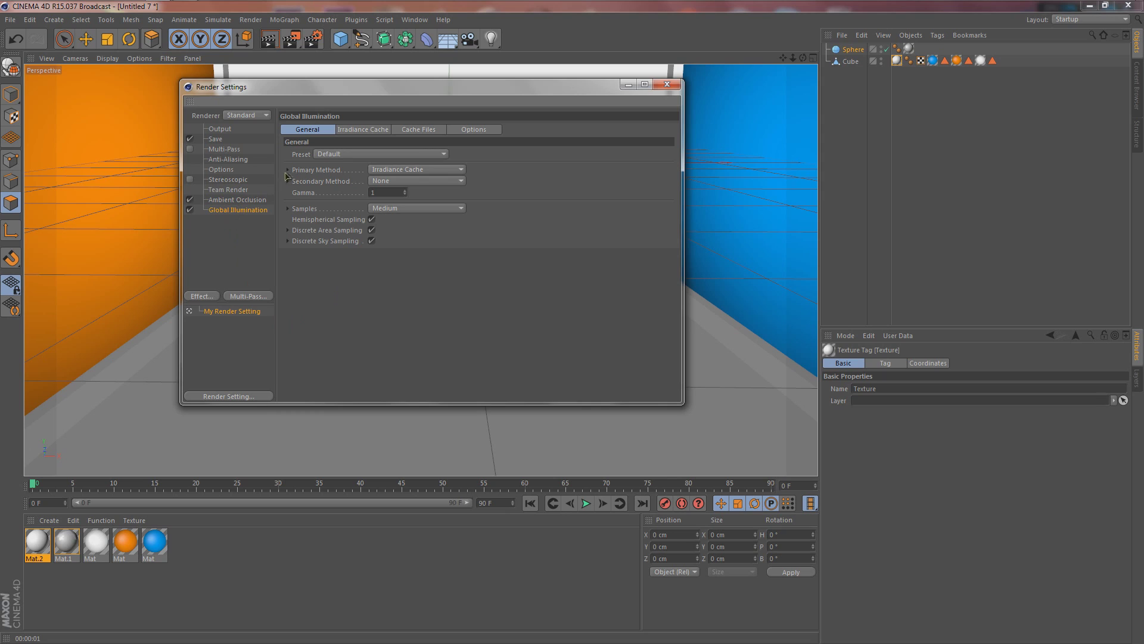
# - Set the Global Illumination primary method to Irradiance Cache (Legacy) and the secondary method to Irradiance Cache
pyautogui.click(377, 170)
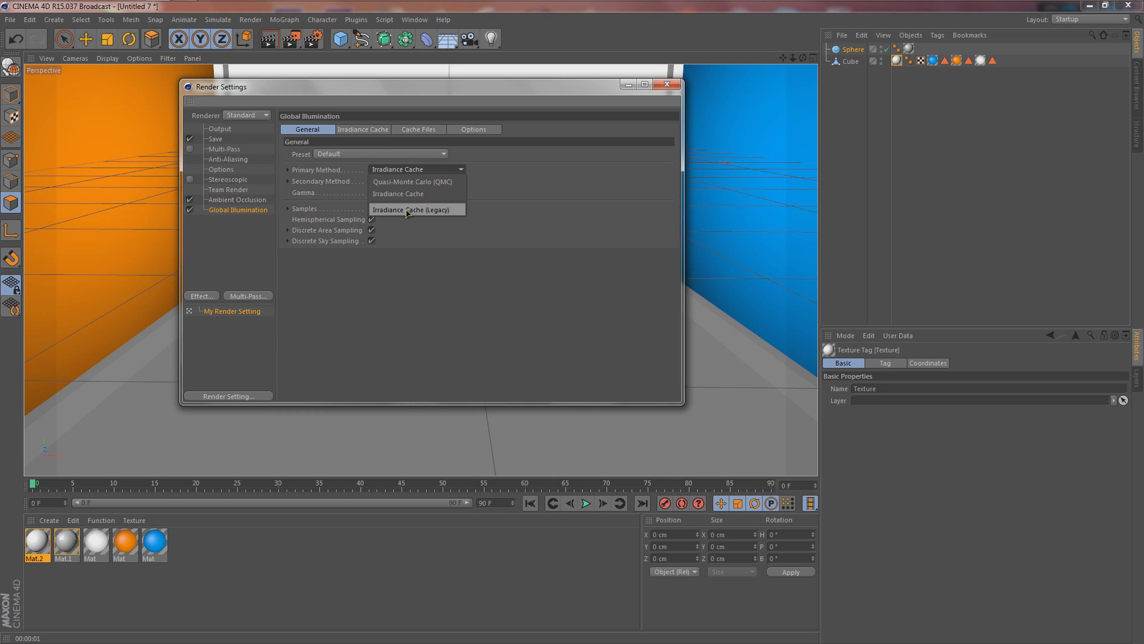
pyautogui.click(428, 211)
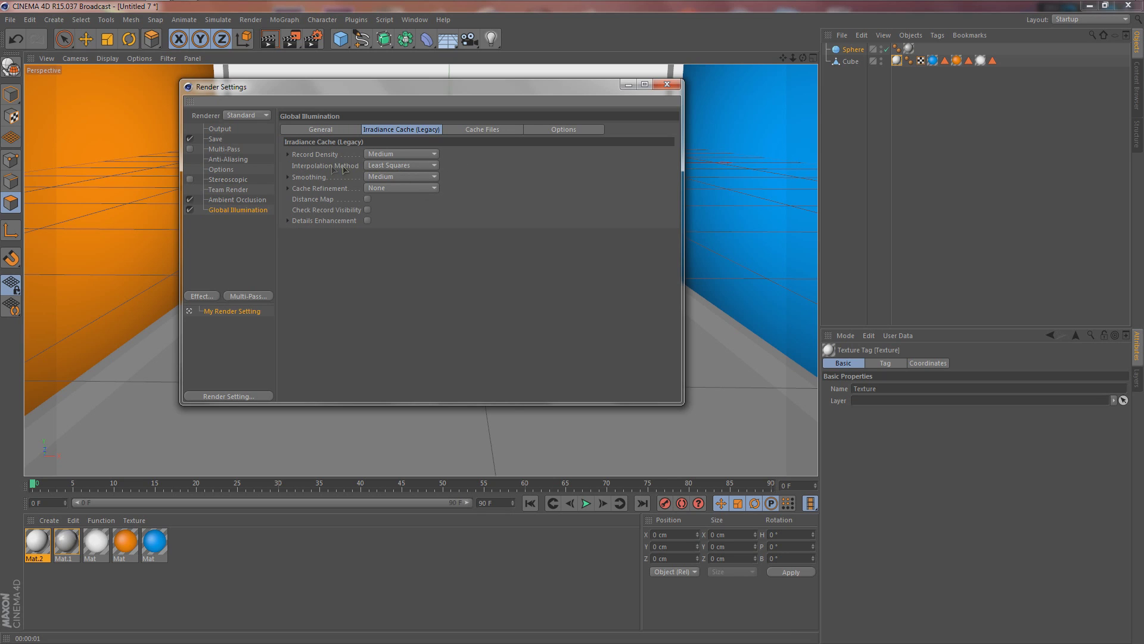
pyautogui.click(341, 130)
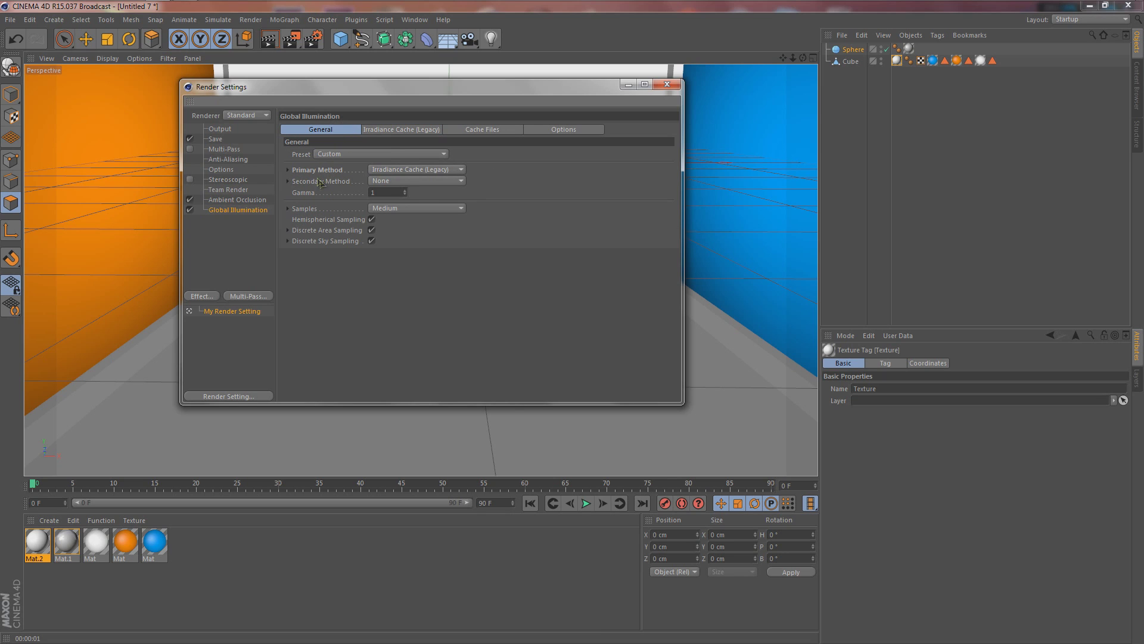
pyautogui.click(400, 181)
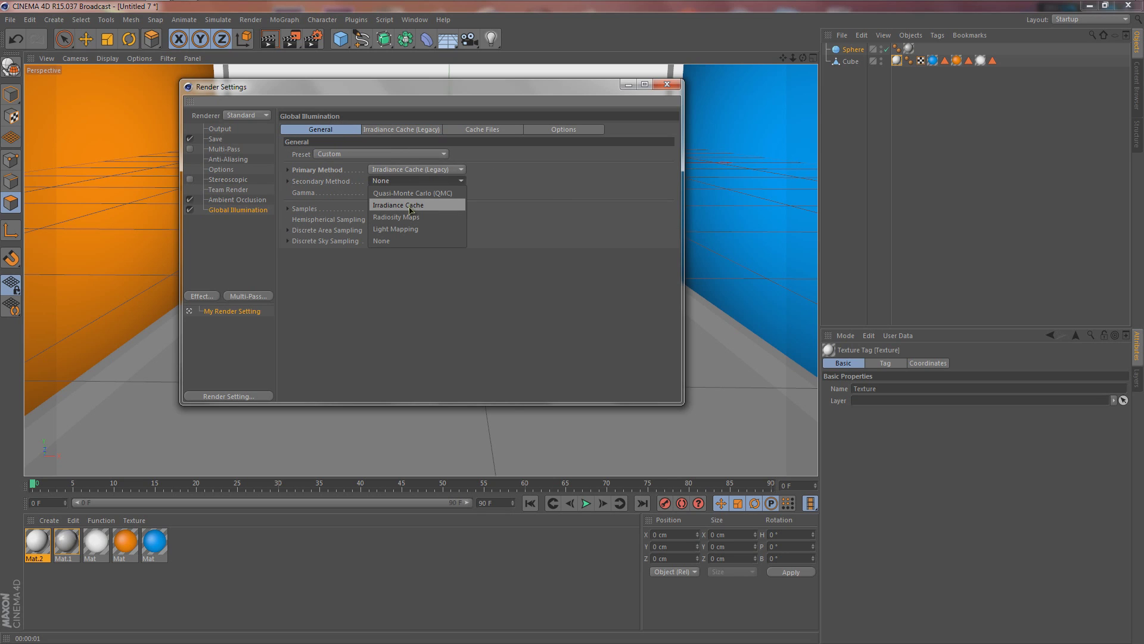
pyautogui.click(411, 207)
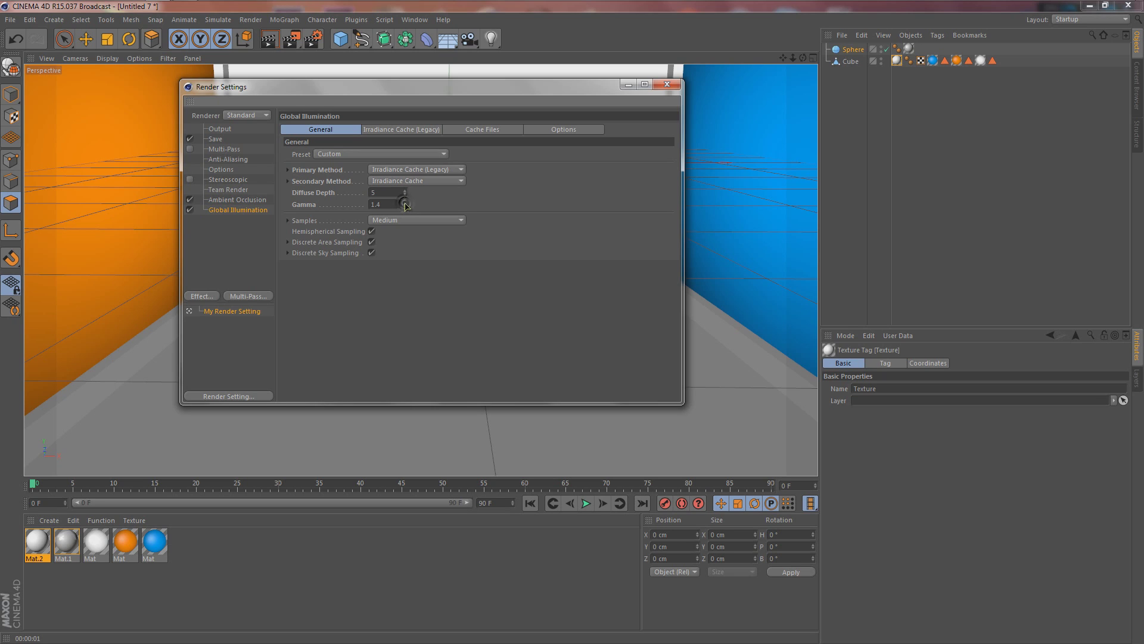
# - Set the Global Illumination gamma to 1.5 and samples to High, and render a preview of the viewport
pyautogui.click(371, 221)
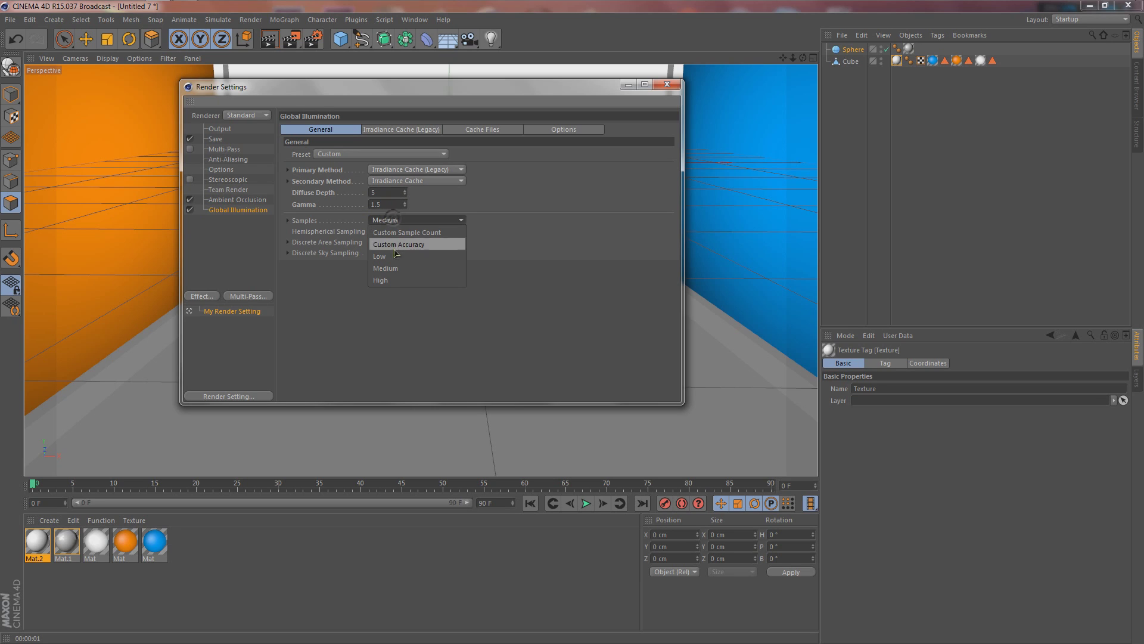
pyautogui.click(390, 282)
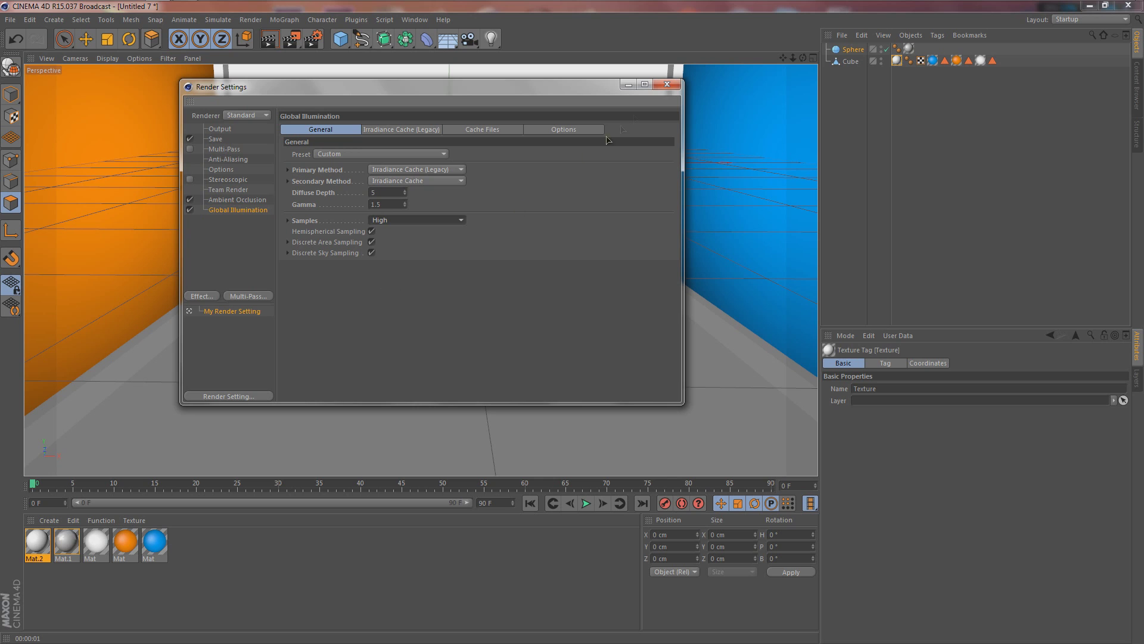
pyautogui.click(666, 85)
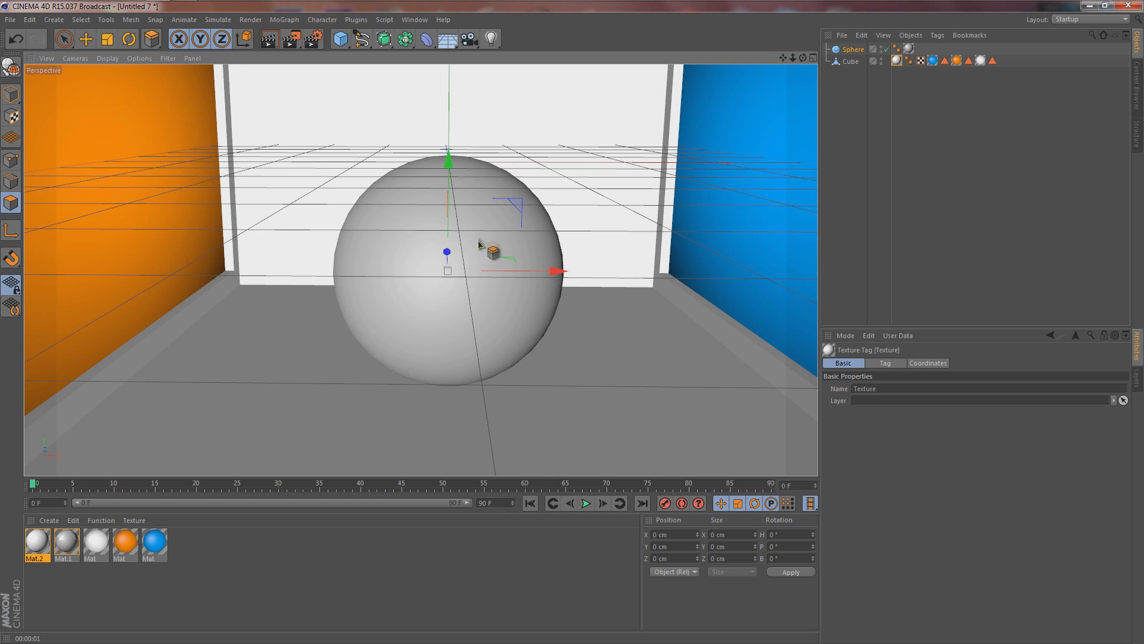
pyautogui.click(270, 42)
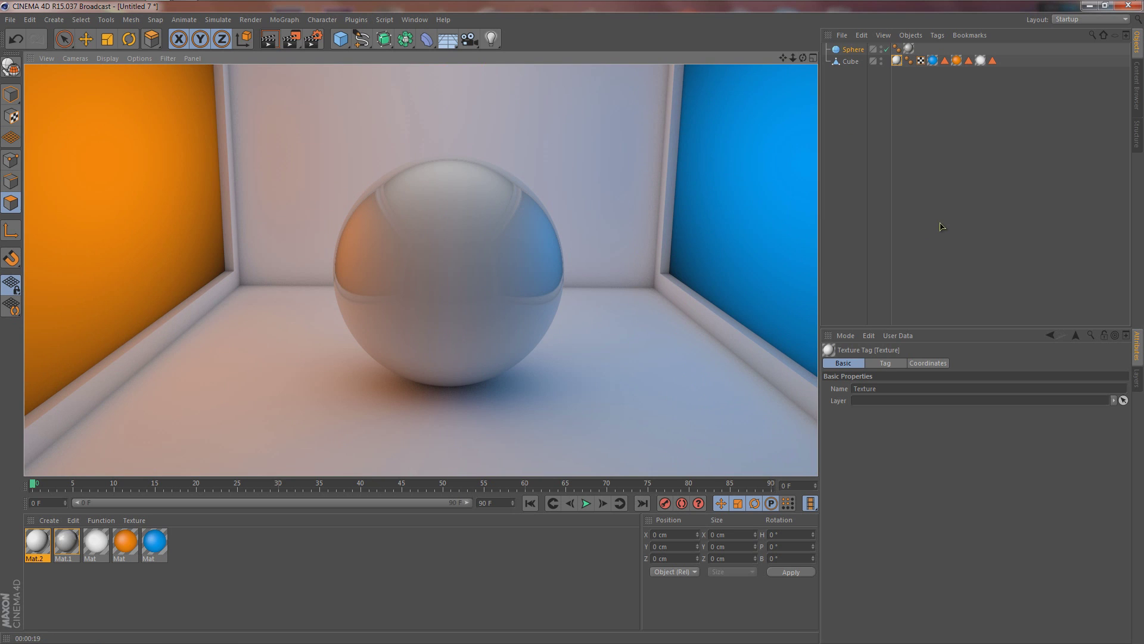
# - Adjust the reflection brightness of the sphere's Mat.1 material and set its Fresnel mix strength to 11%
pyautogui.doubleClick(908, 48)
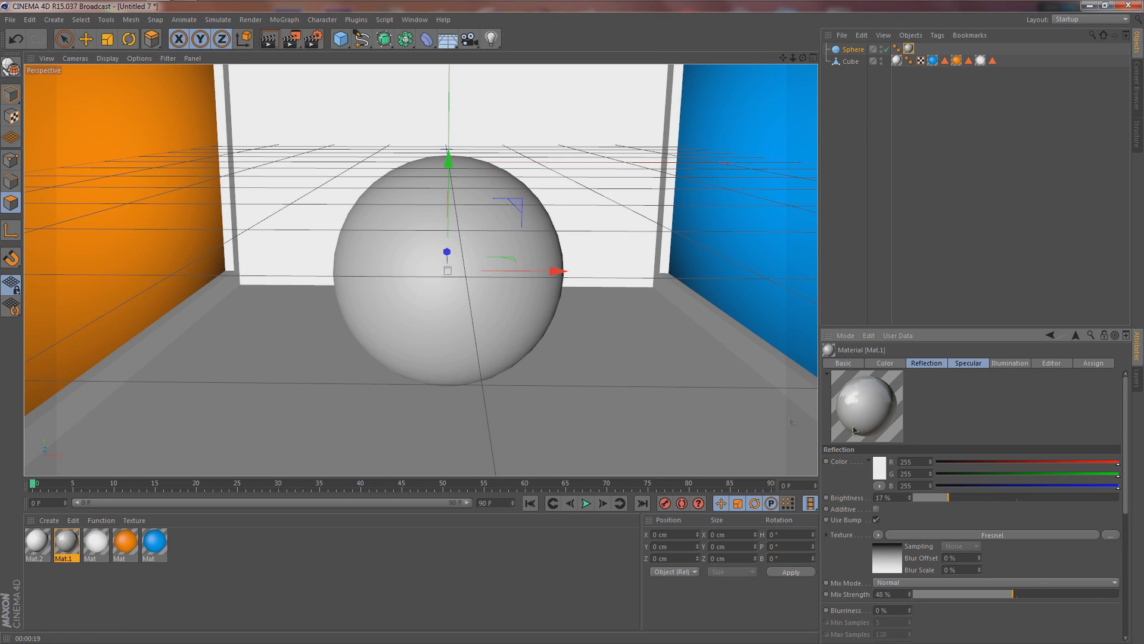
pyautogui.moveTo(940, 498); pyautogui.dragTo(928, 498)
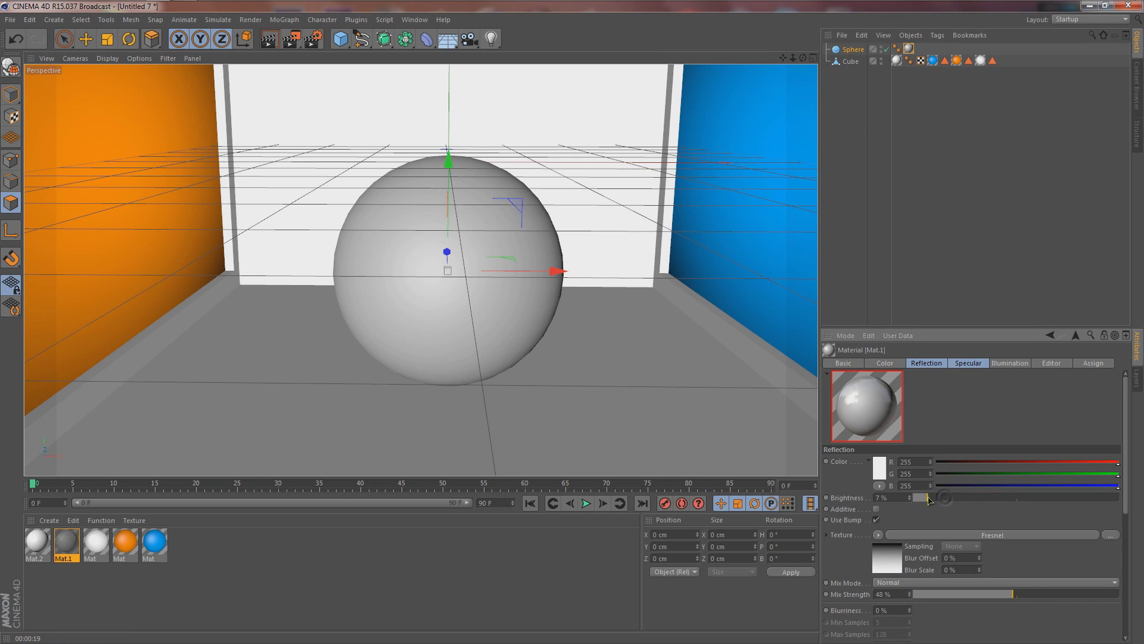
pyautogui.moveTo(1004, 590); pyautogui.dragTo(937, 596)
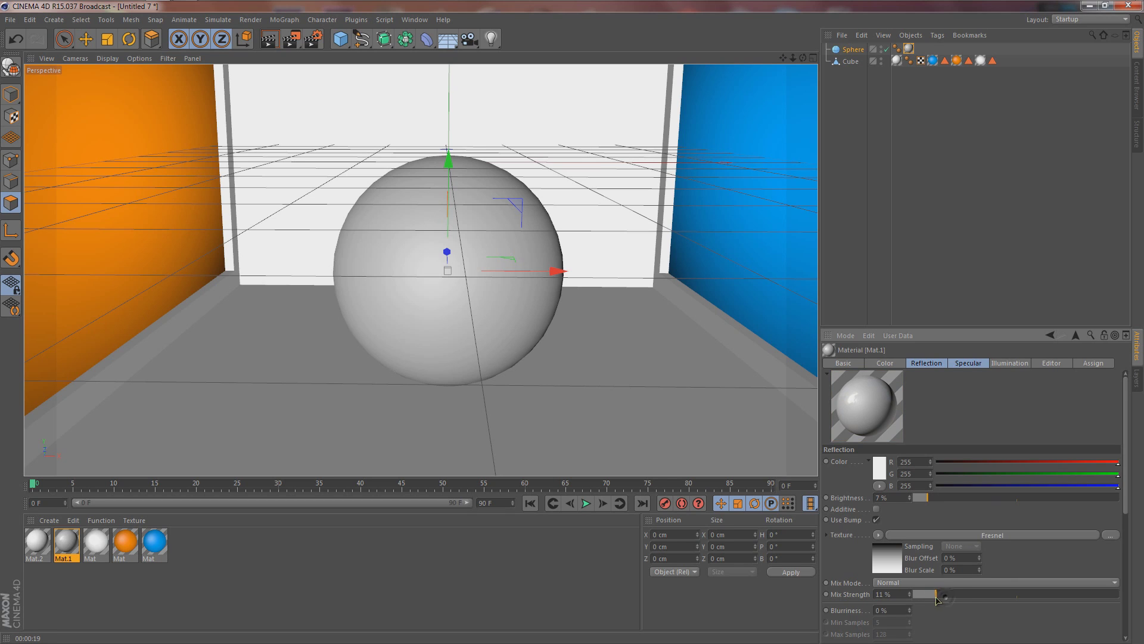
pyautogui.moveTo(928, 499)
pyautogui.mouseDown()
pyautogui.moveTo(979, 504)
pyautogui.moveTo(939, 504)
pyautogui.mouseUp()
# - Change the black end of the reflection's Fresnel gradient to dark grey, RGB 75, 75, 75, and render a preview
pyautogui.click(893, 557)
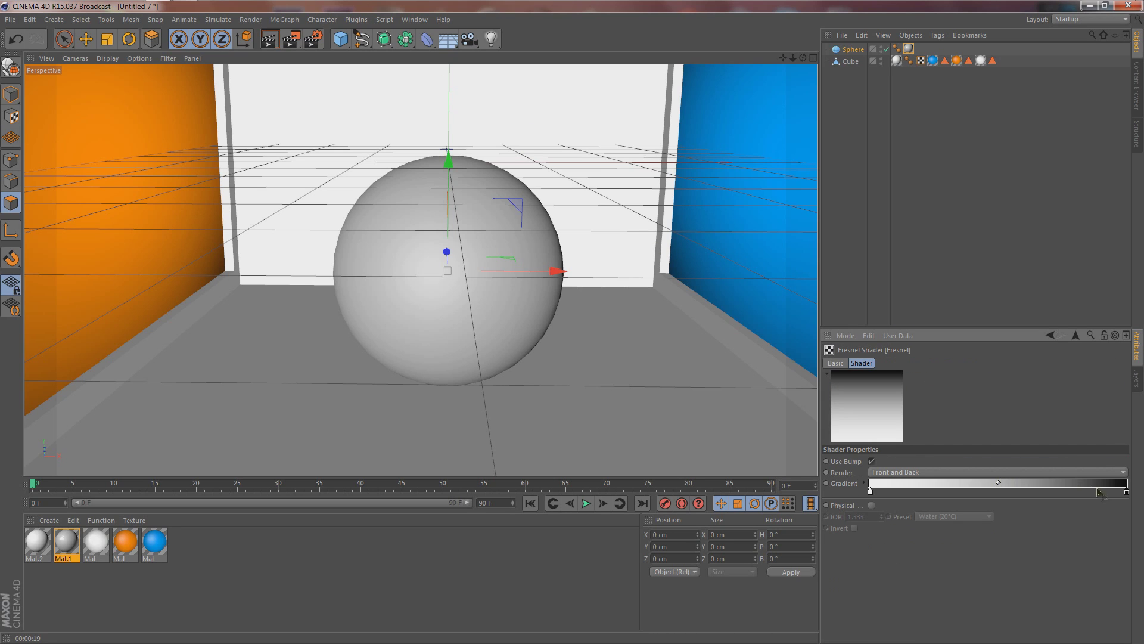
pyautogui.doubleClick(1127, 493)
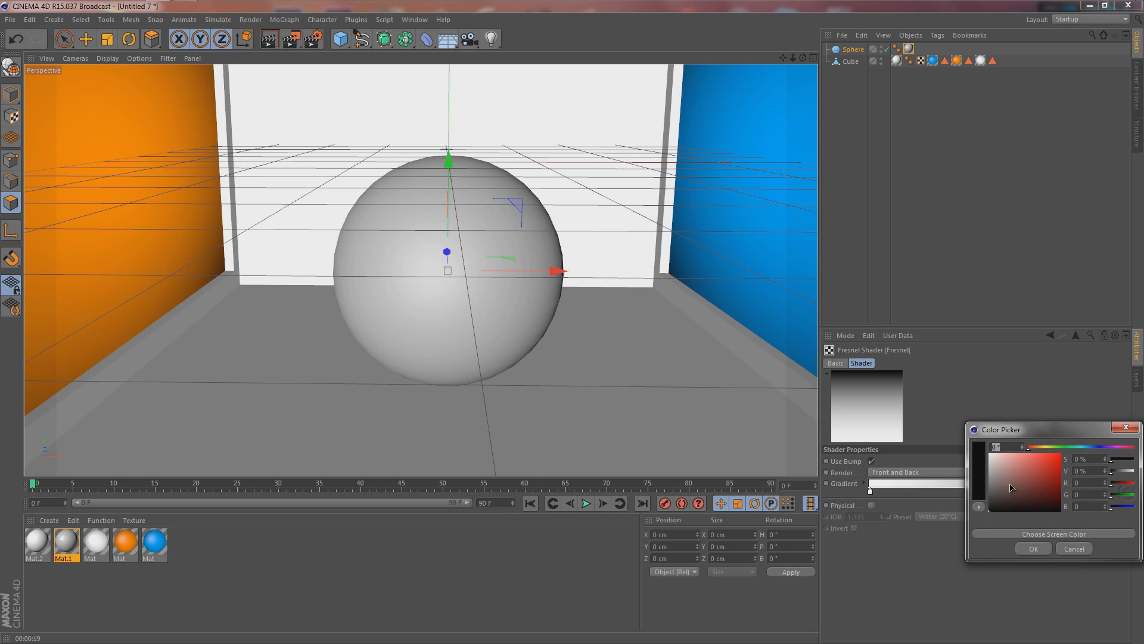
pyautogui.moveTo(991, 488); pyautogui.dragTo(991, 494)
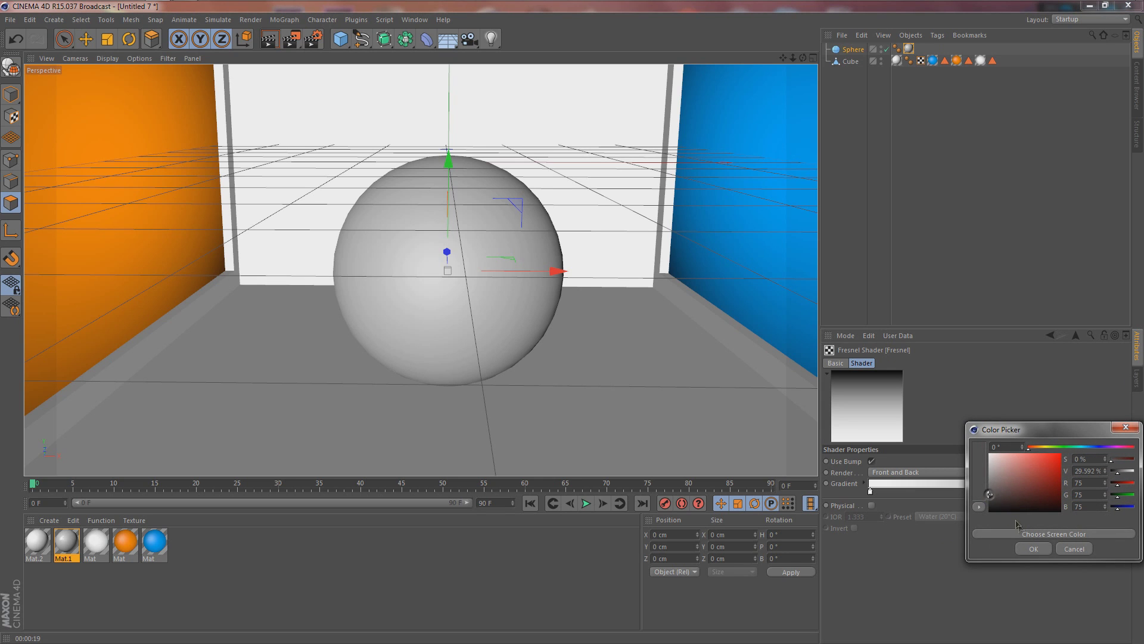
pyautogui.click(1027, 548)
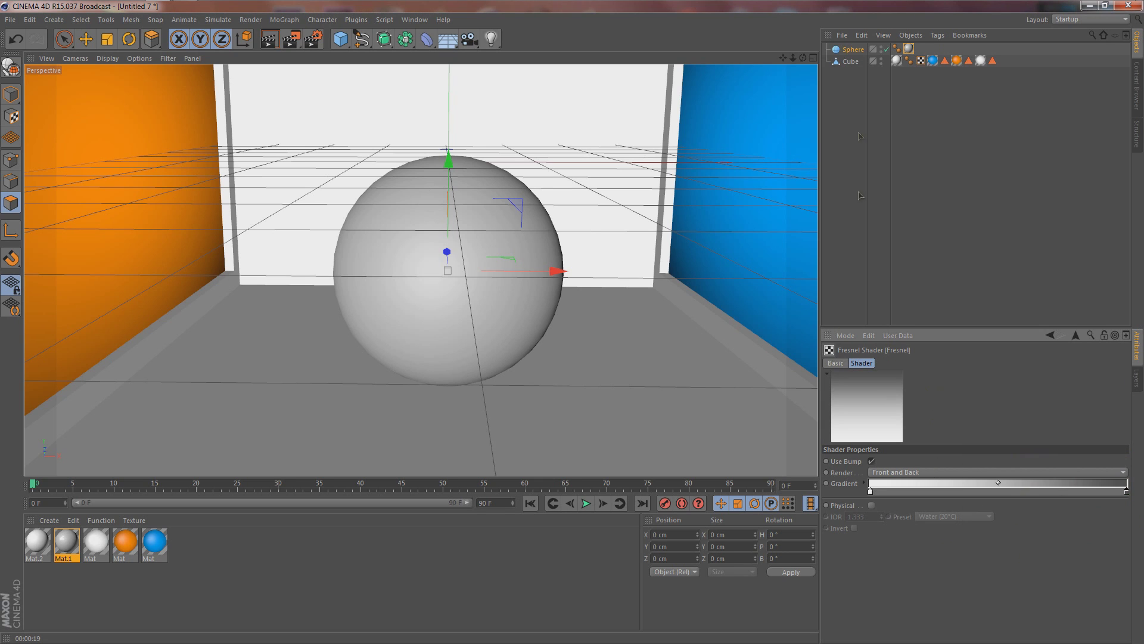
pyautogui.click(852, 49)
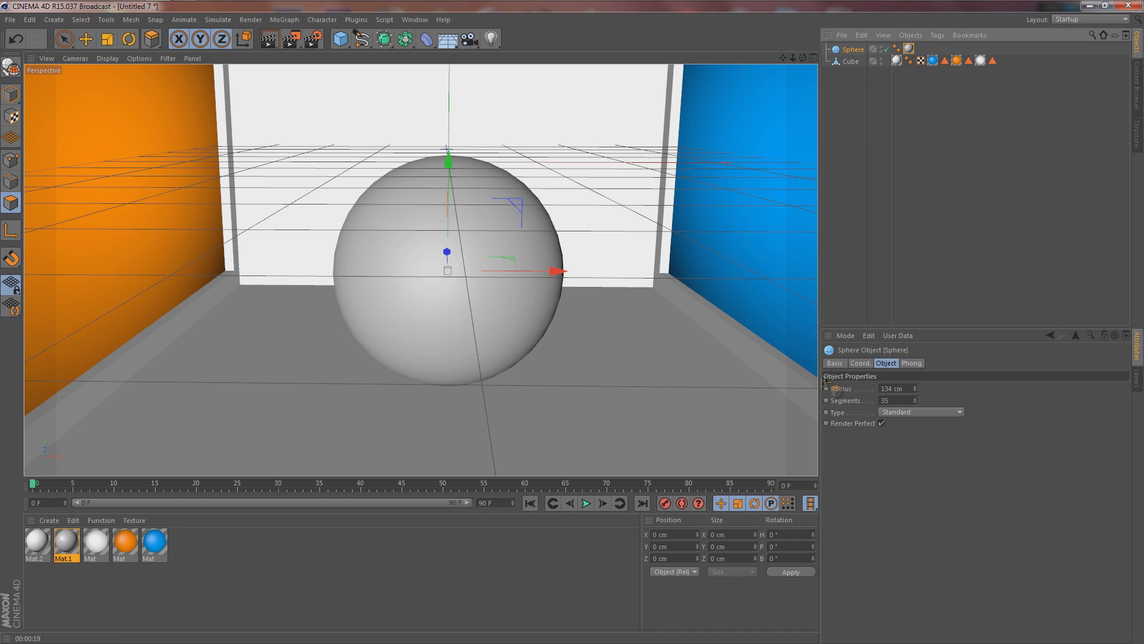
pyautogui.click(270, 40)
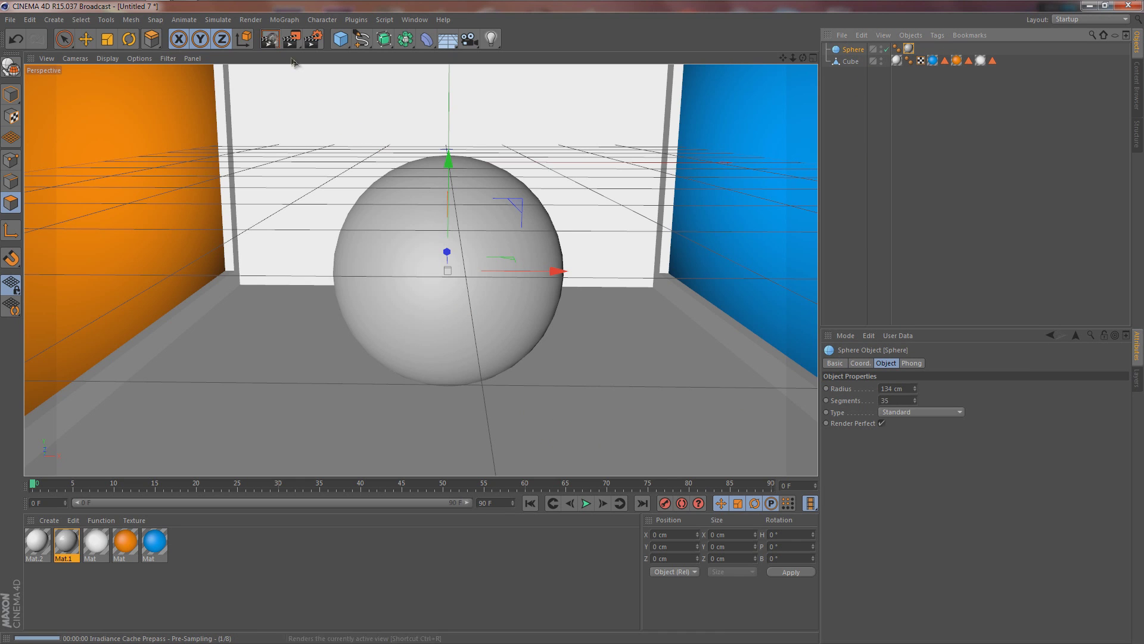
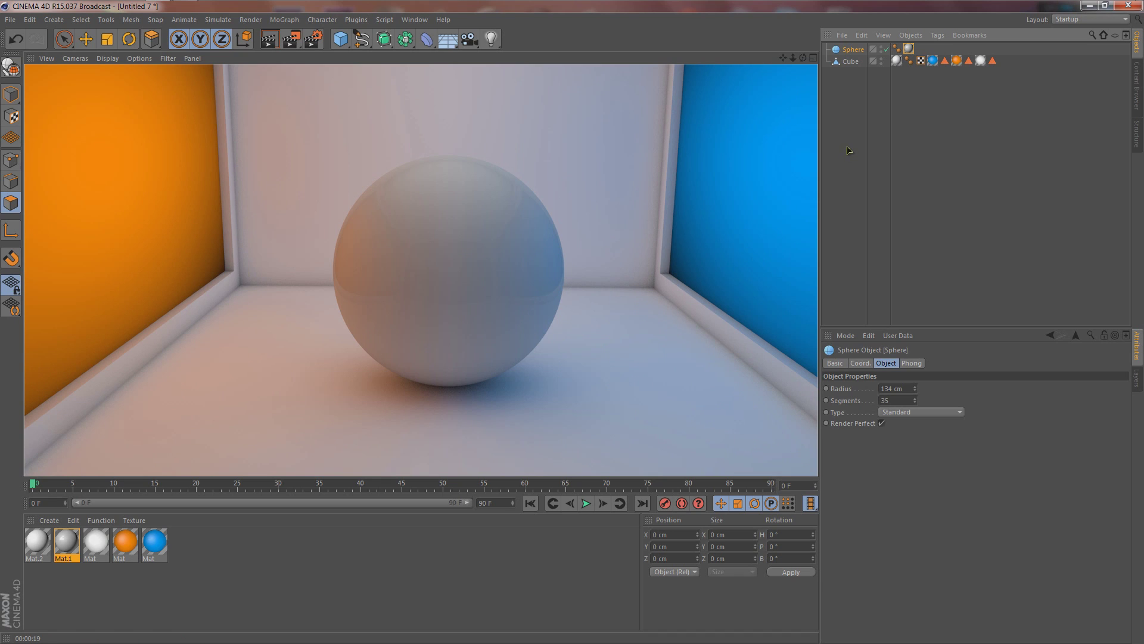
# - Add a standard camera to the scene and look through it in the viewport
pyautogui.click(472, 42)
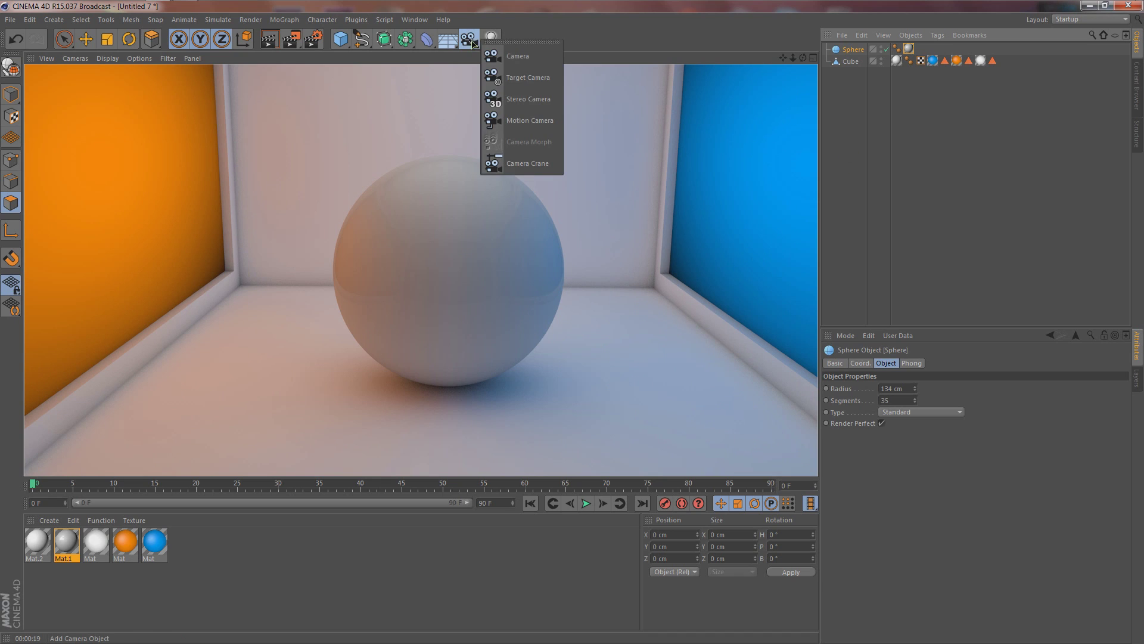
pyautogui.click(516, 58)
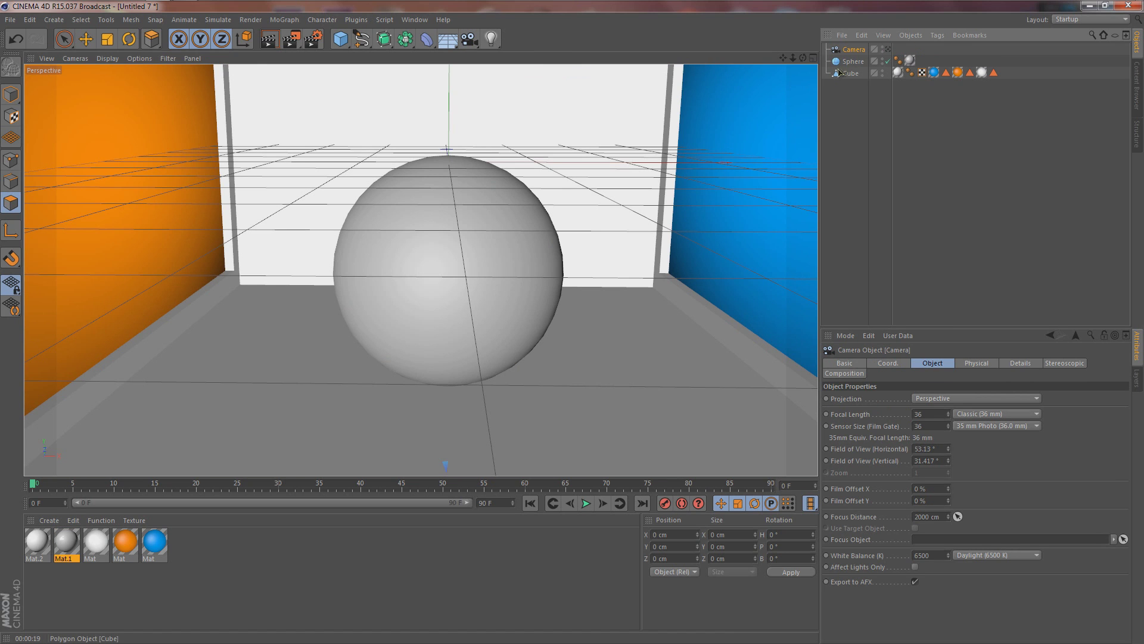
pyautogui.moveTo(856, 68); pyautogui.dragTo(599, 199)
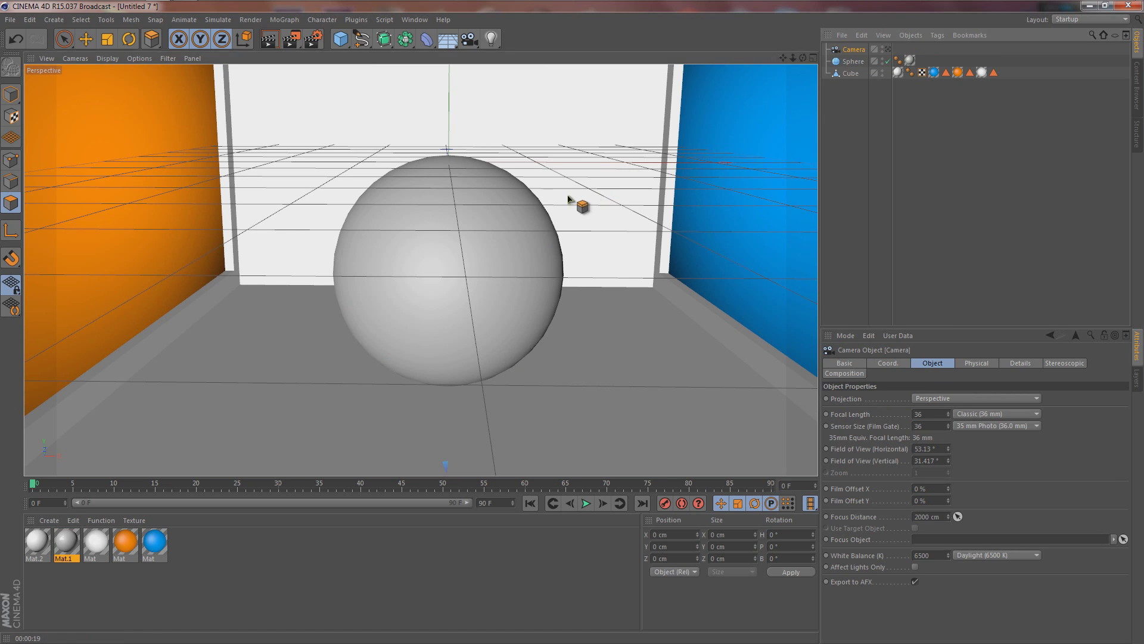
pyautogui.scroll(-3, 599, 198)
pyautogui.scroll(1, 584, 198)
pyautogui.scroll(-1, 584, 198)
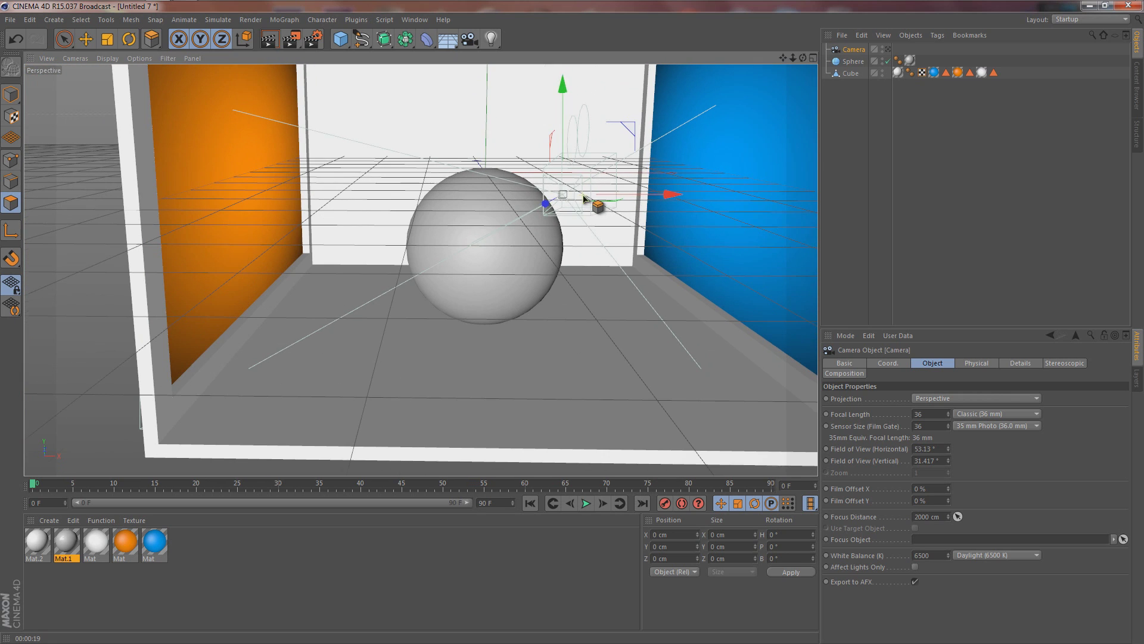
pyautogui.click(888, 50)
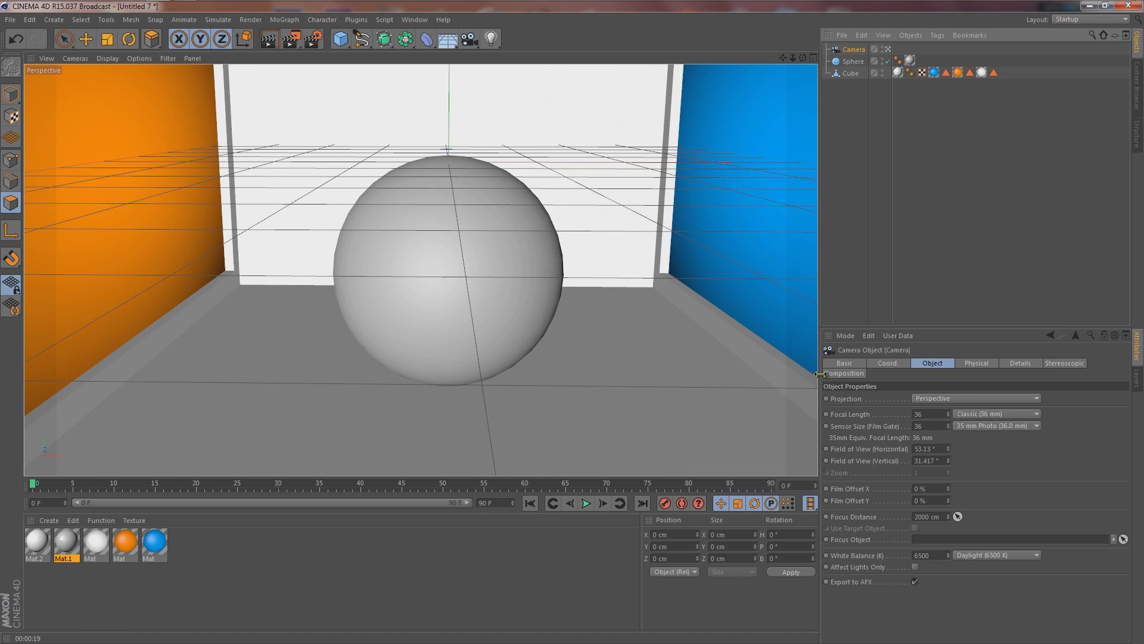
# - Pull the camera back until the whole room is framed and widen its focal length to 25.43 mm
pyautogui.scroll(-3, 538, 204)
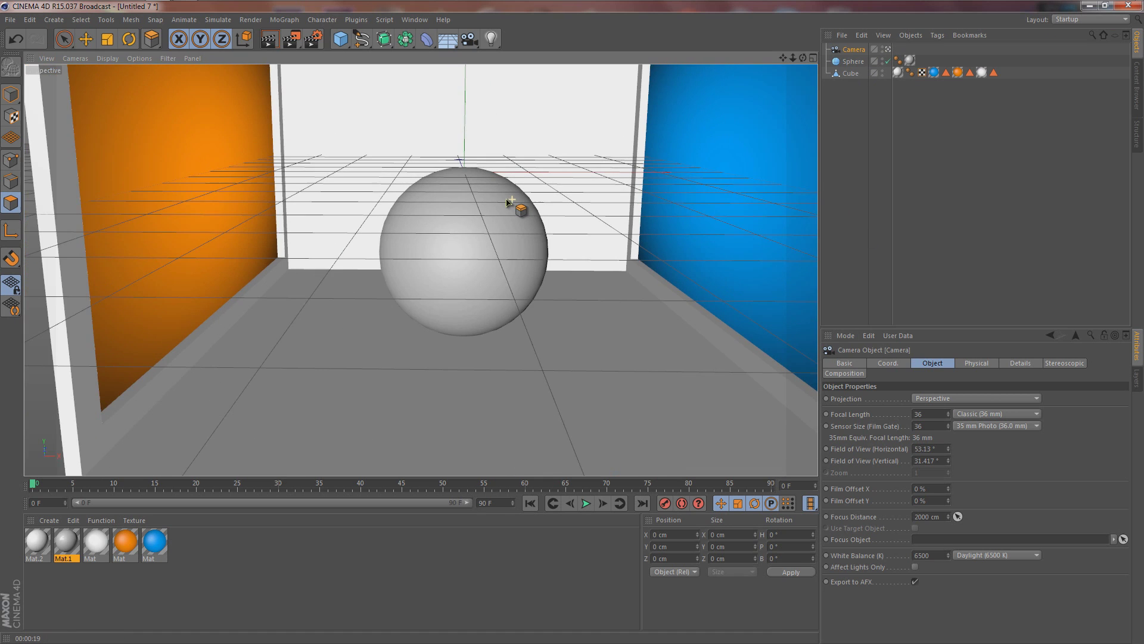
pyautogui.scroll(2, 507, 202)
pyautogui.scroll(-3, 507, 202)
pyautogui.scroll(2, 506, 203)
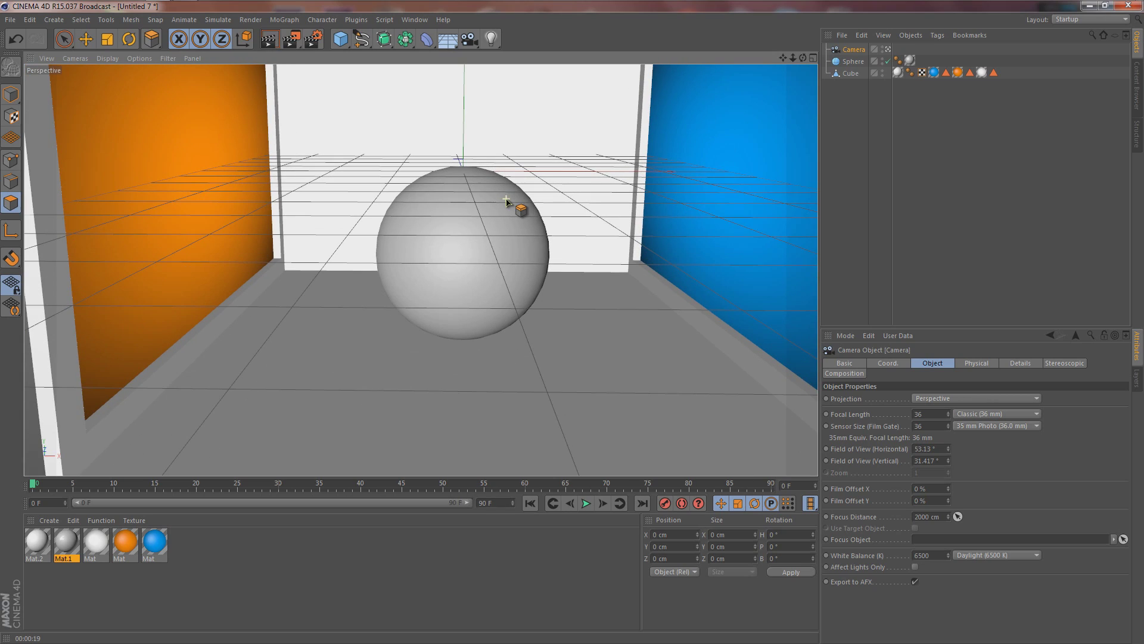
pyautogui.keyDown('alt'); pyautogui.moveTo(510, 208); pyautogui.dragTo(491, 325); pyautogui.keyUp('alt')
pyautogui.press('1')
pyautogui.press('2')
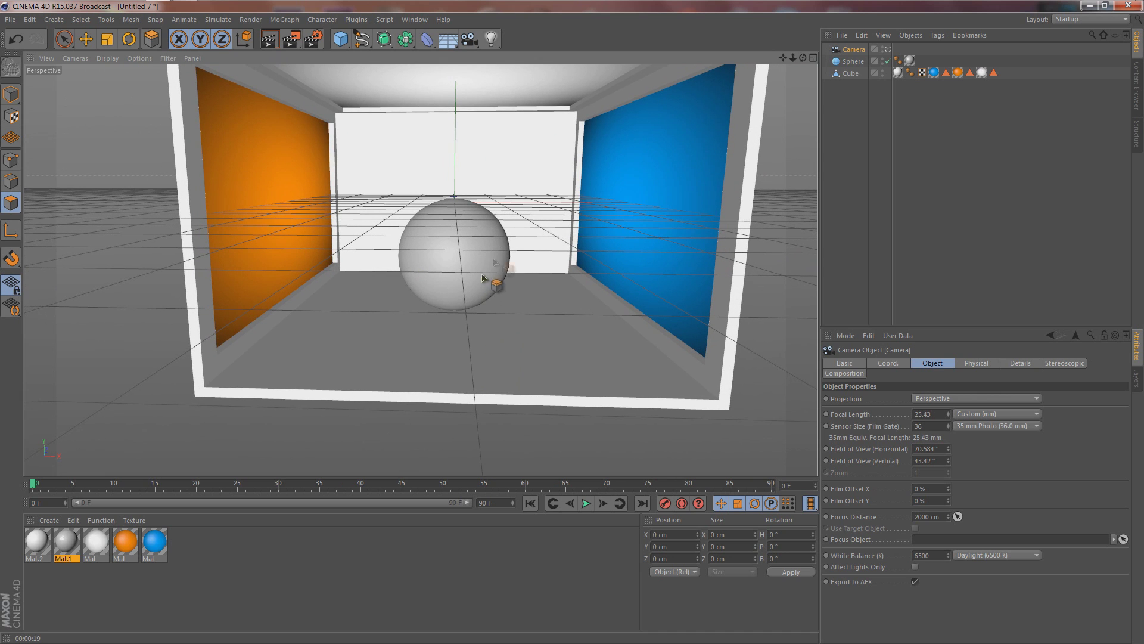
# - Frame the camera inside the room with the sphere, both coloured panels and the ceiling in shot, and render a preview
pyautogui.moveTo(514, 239); pyautogui.dragTo(441, 238)
pyautogui.moveTo(514, 225); pyautogui.dragTo(517, 232)
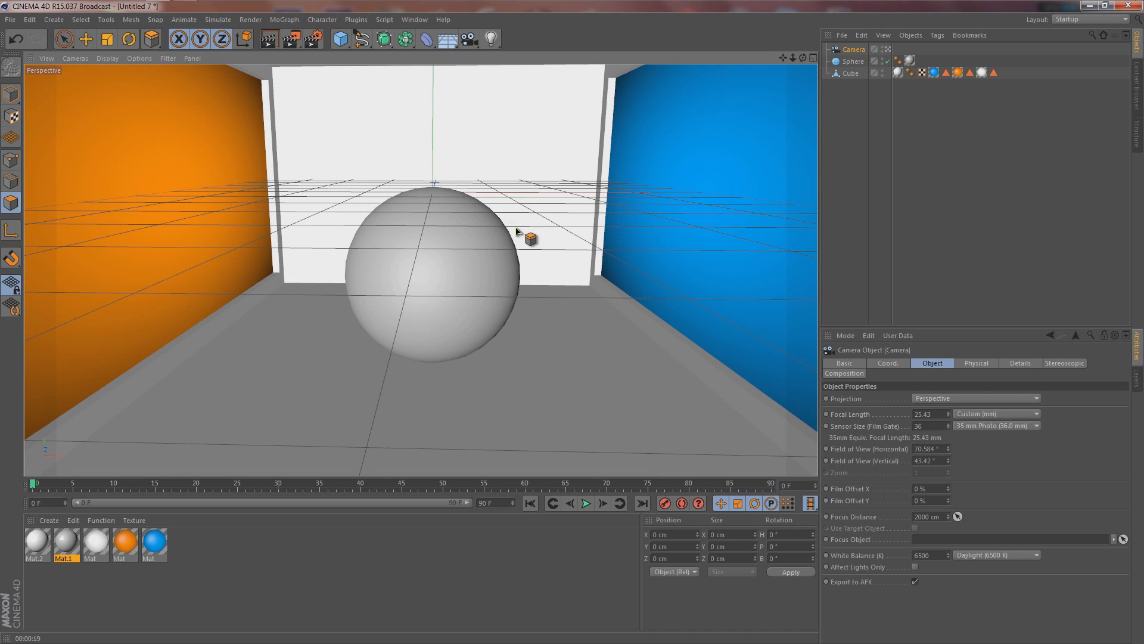
pyautogui.press('1')
pyautogui.moveTo(506, 231); pyautogui.dragTo(548, 313)
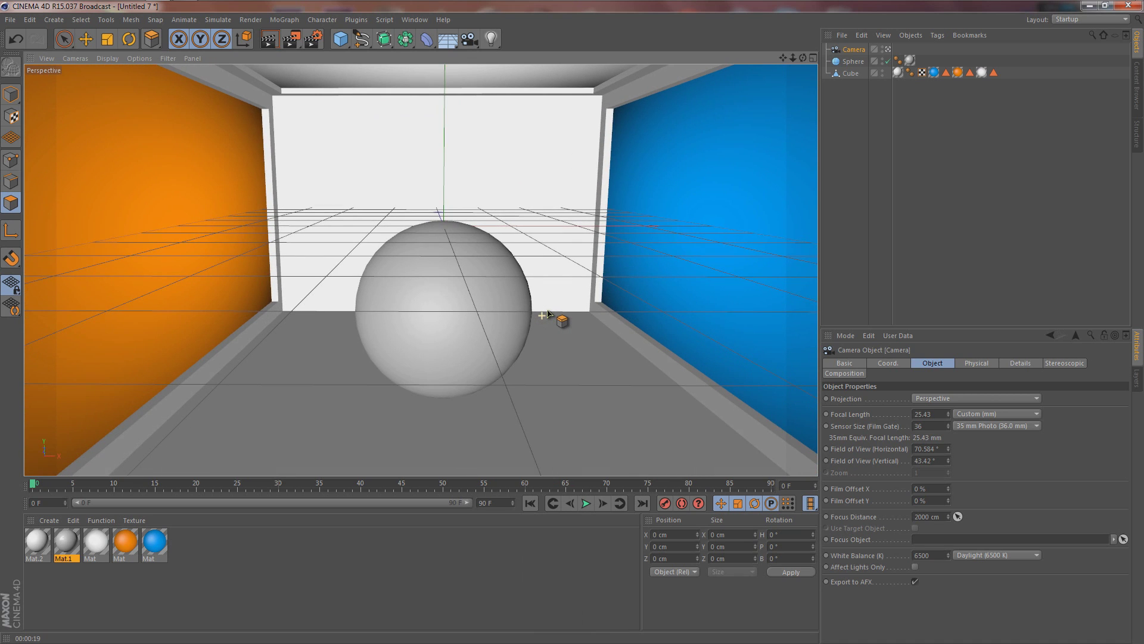
pyautogui.moveTo(548, 314); pyautogui.dragTo(546, 303)
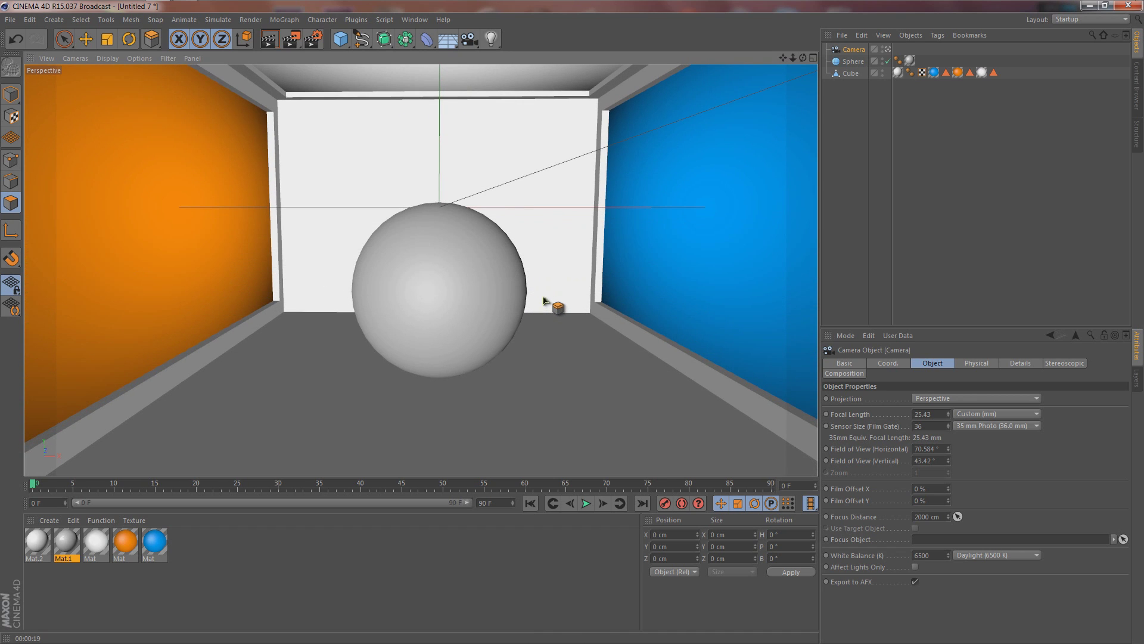
pyautogui.moveTo(541, 296); pyautogui.dragTo(515, 305)
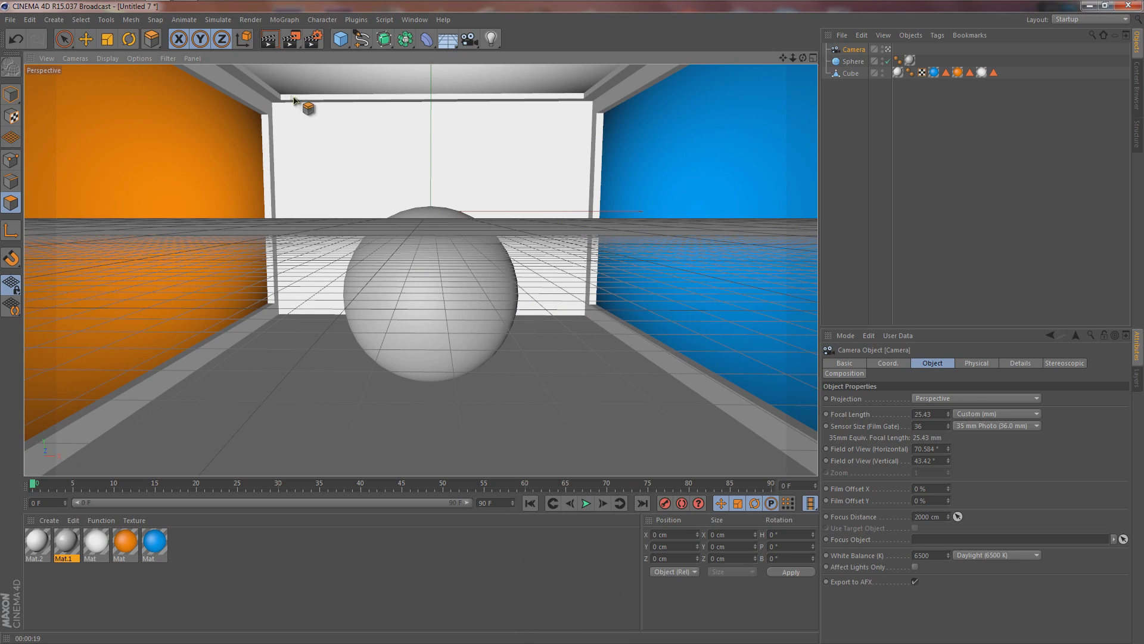
pyautogui.click(268, 44)
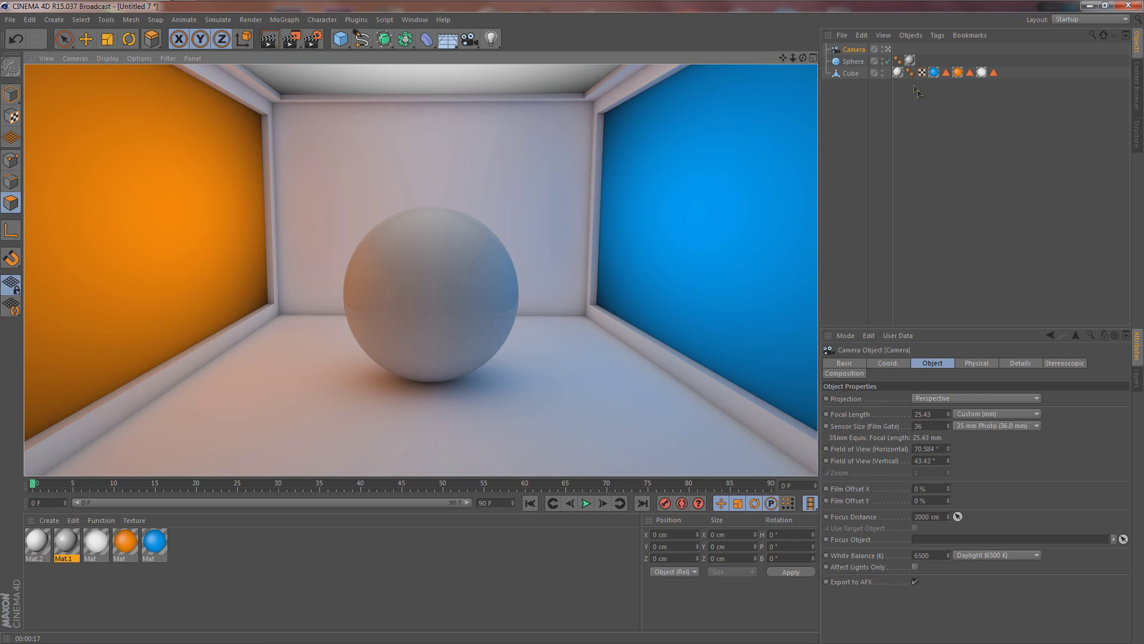
# - Set the sphere material's reflection brightness to 6% and shift the Fresnel gradient's midpoint towards its dark end
pyautogui.doubleClick(910, 61)
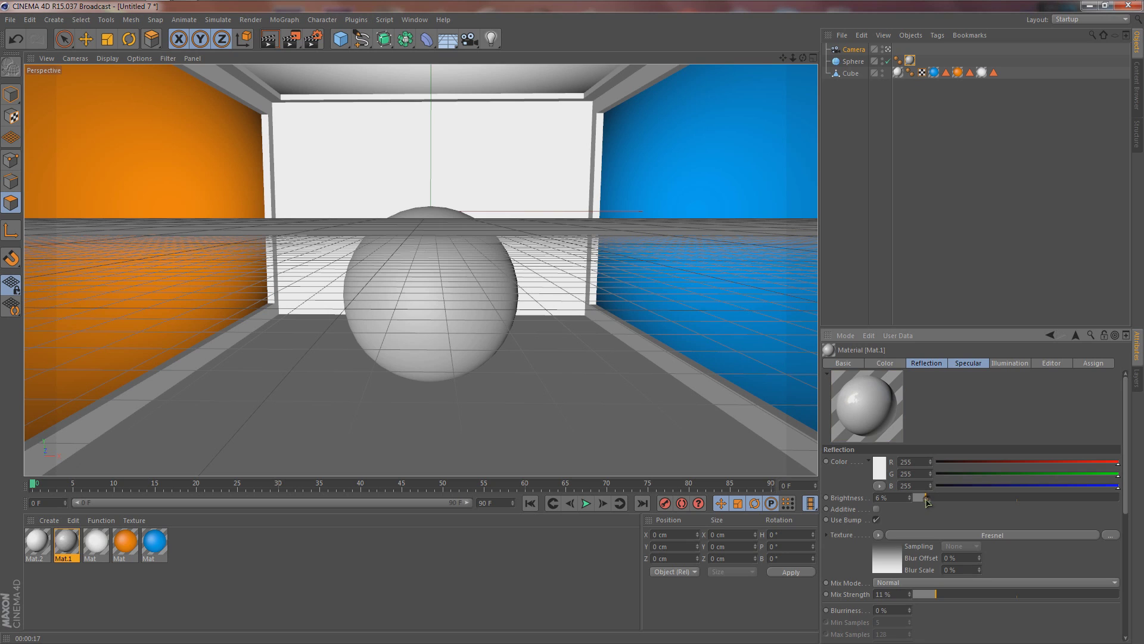
pyautogui.click(878, 469)
pyautogui.click(859, 525)
pyautogui.click(892, 568)
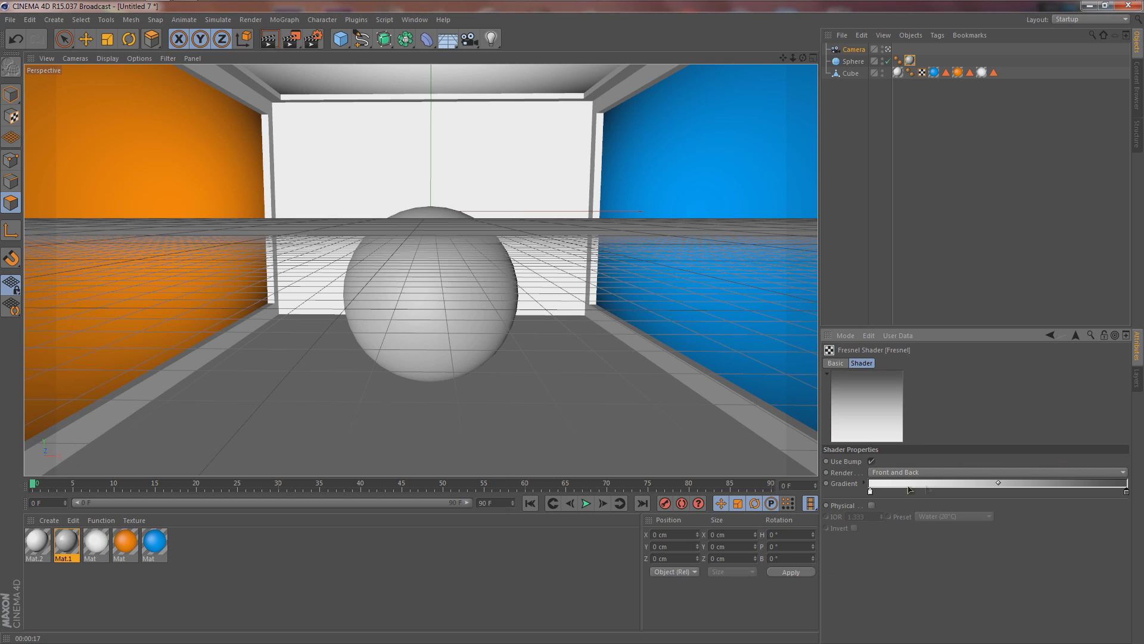
pyautogui.moveTo(999, 483); pyautogui.dragTo(1088, 488)
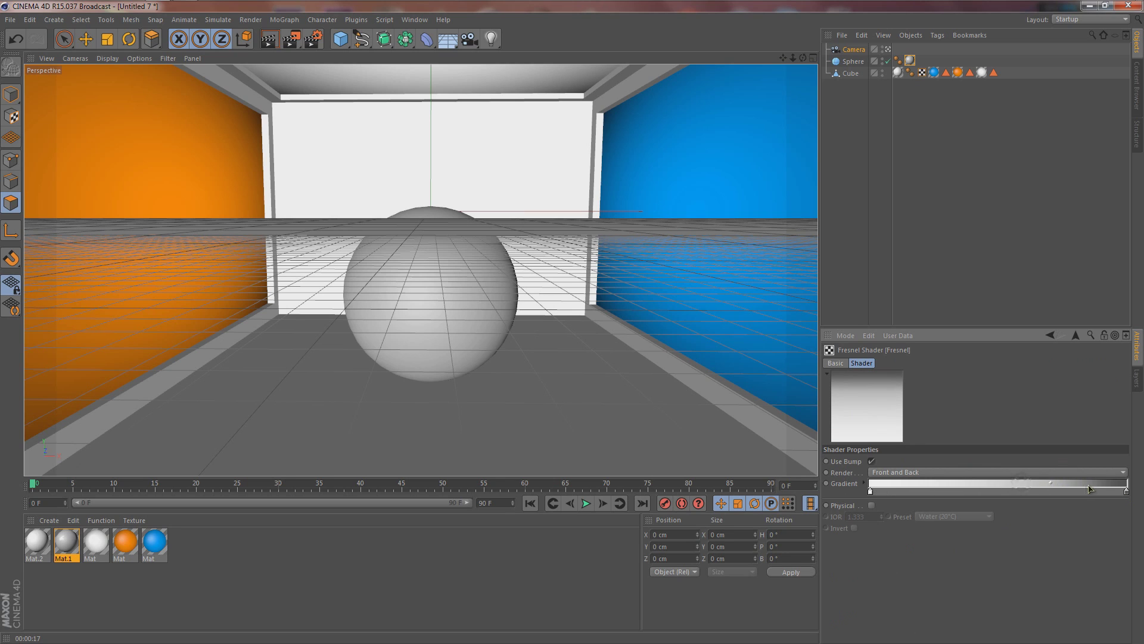
# - Lighten the dark end of the Fresnel gradient in the sphere material's reflection to a grey of RGB 171, 171, 171
pyautogui.doubleClick(1127, 492)
pyautogui.moveTo(994, 479); pyautogui.dragTo(991, 470)
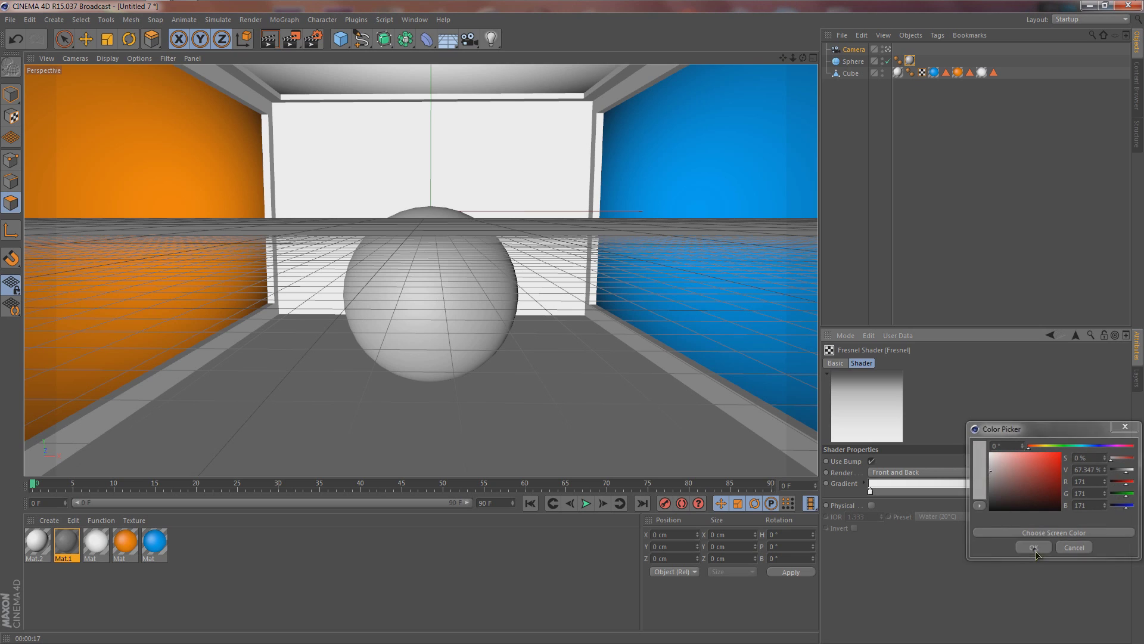
pyautogui.click(1034, 547)
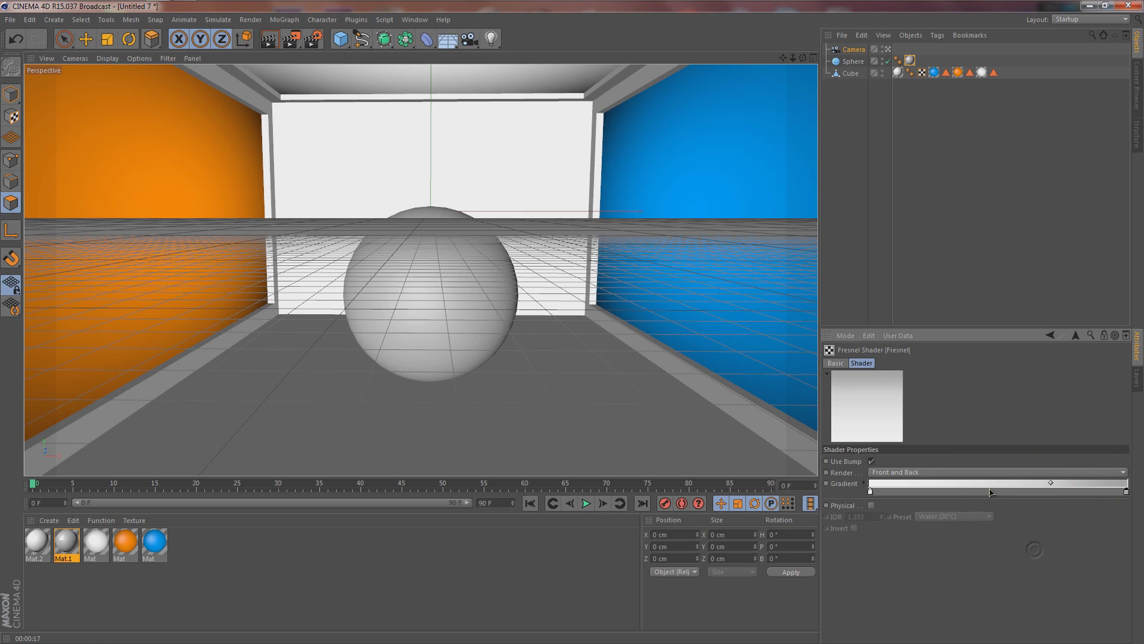
pyautogui.click(835, 363)
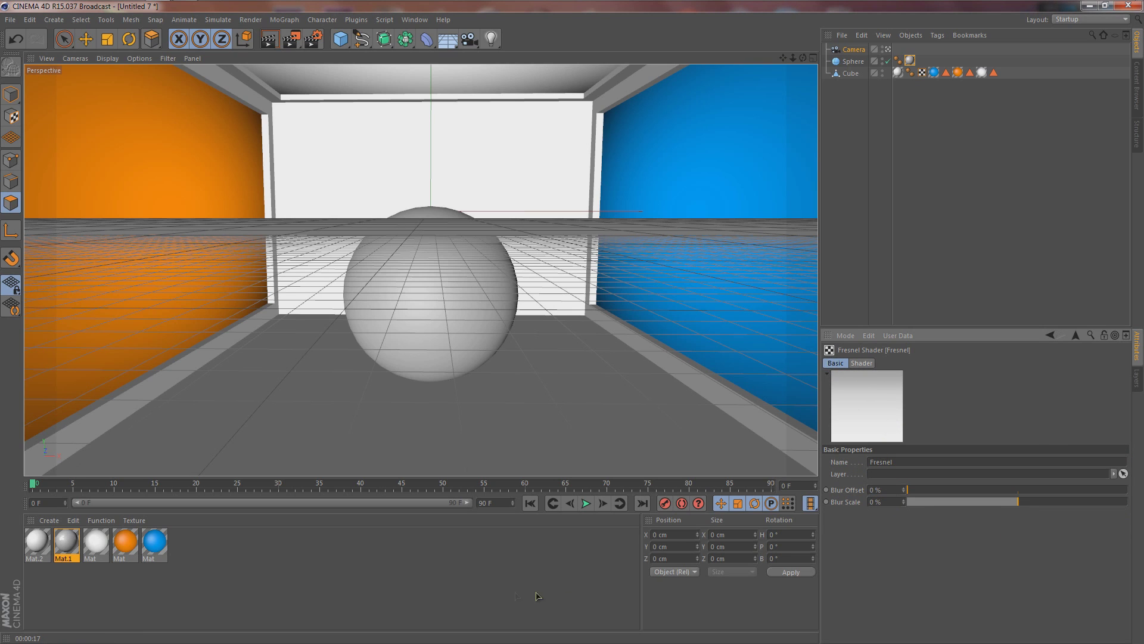
pyautogui.click(380, 588)
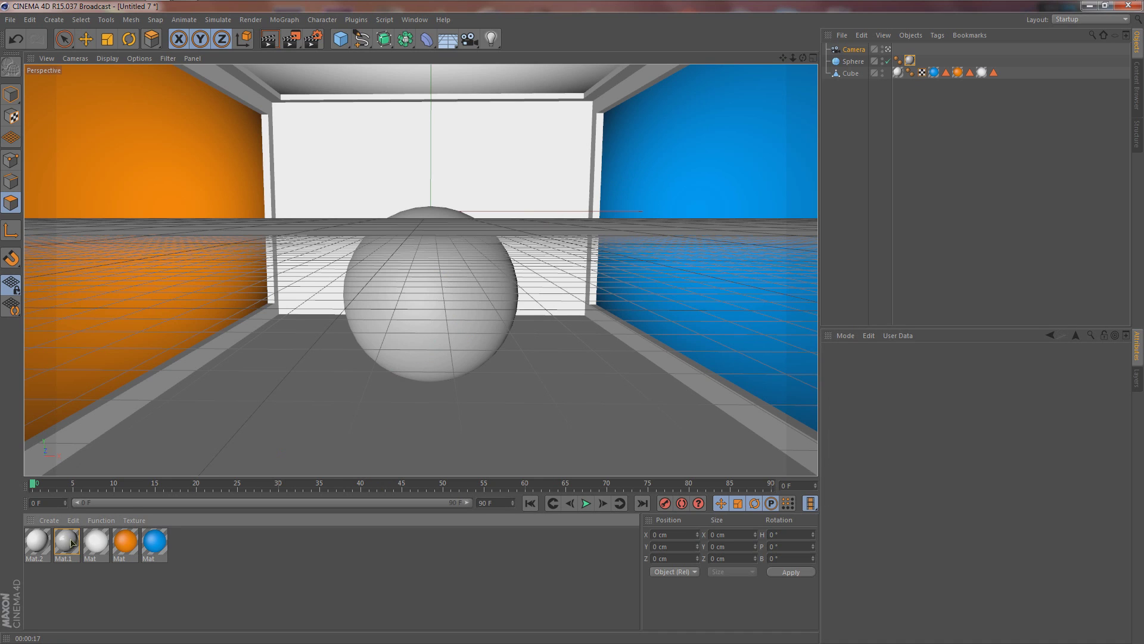
# - Set the sphere material's base colour to pure white, RGB 255, 255, 255, and render a preview in the viewport
pyautogui.doubleClick(914, 62)
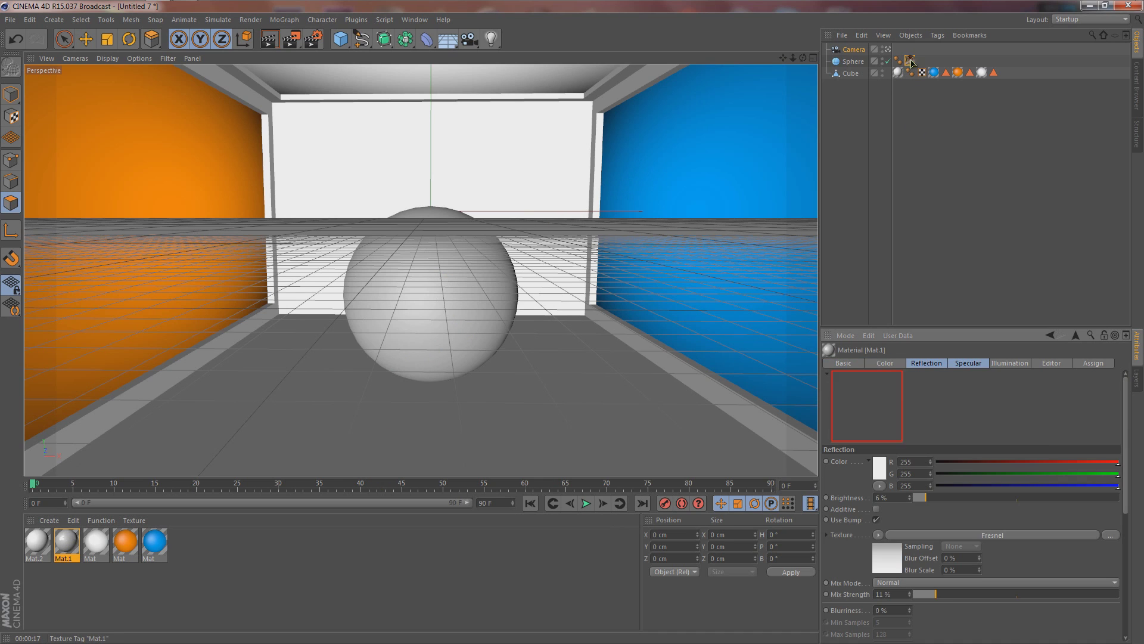
pyautogui.click(849, 363)
pyautogui.click(885, 365)
pyautogui.click(879, 468)
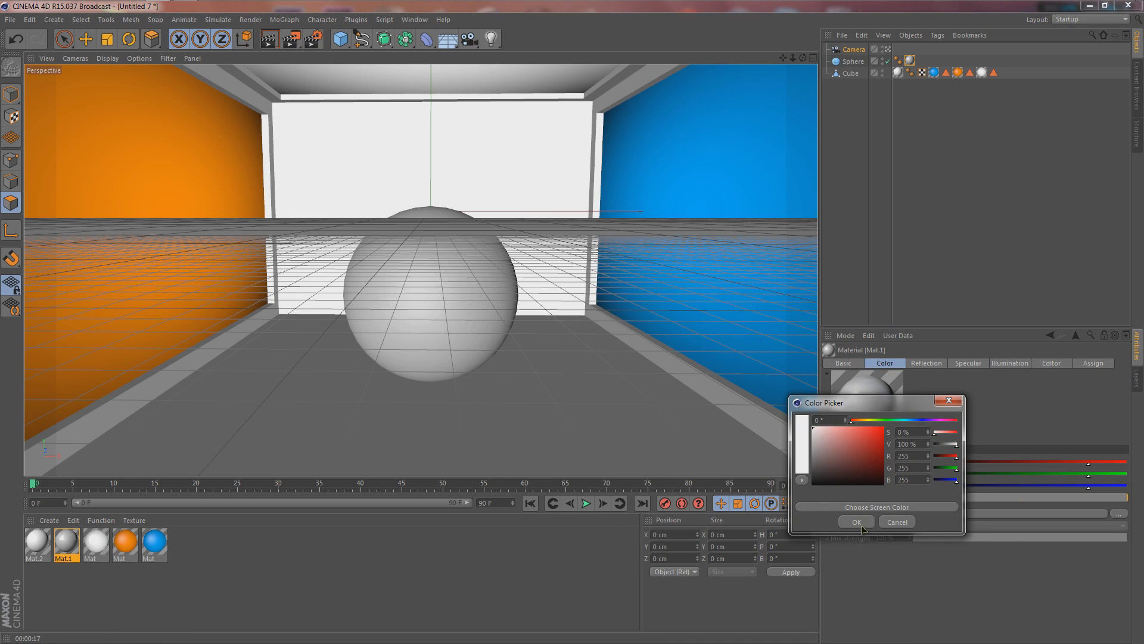
pyautogui.click(861, 524)
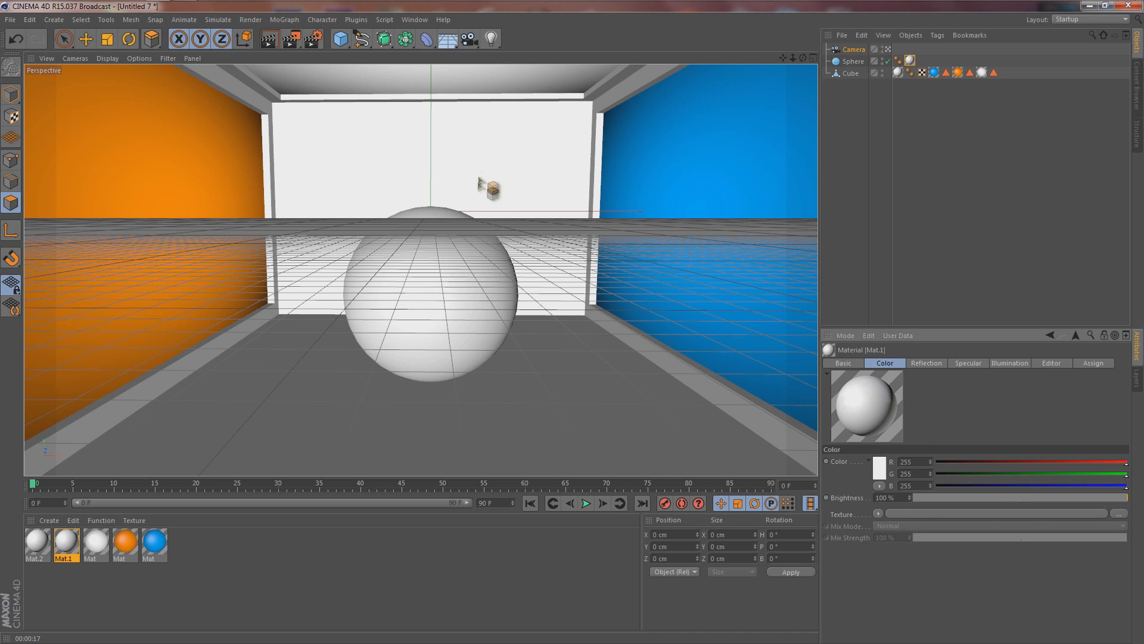
pyautogui.click(270, 39)
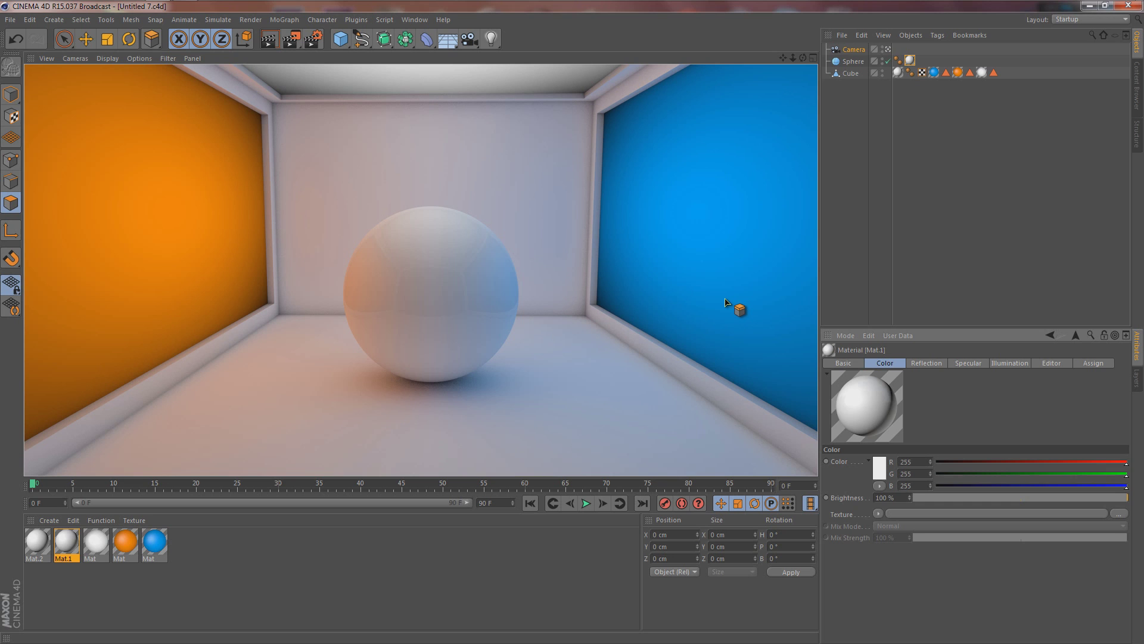
# - Render the scene to the Picture Viewer and inspect the sphere and room as the image builds
pyautogui.moveTo(725, 302); pyautogui.dragTo(605, 263)
pyautogui.click(291, 41)
pyautogui.moveTo(405, 126); pyautogui.dragTo(468, 100)
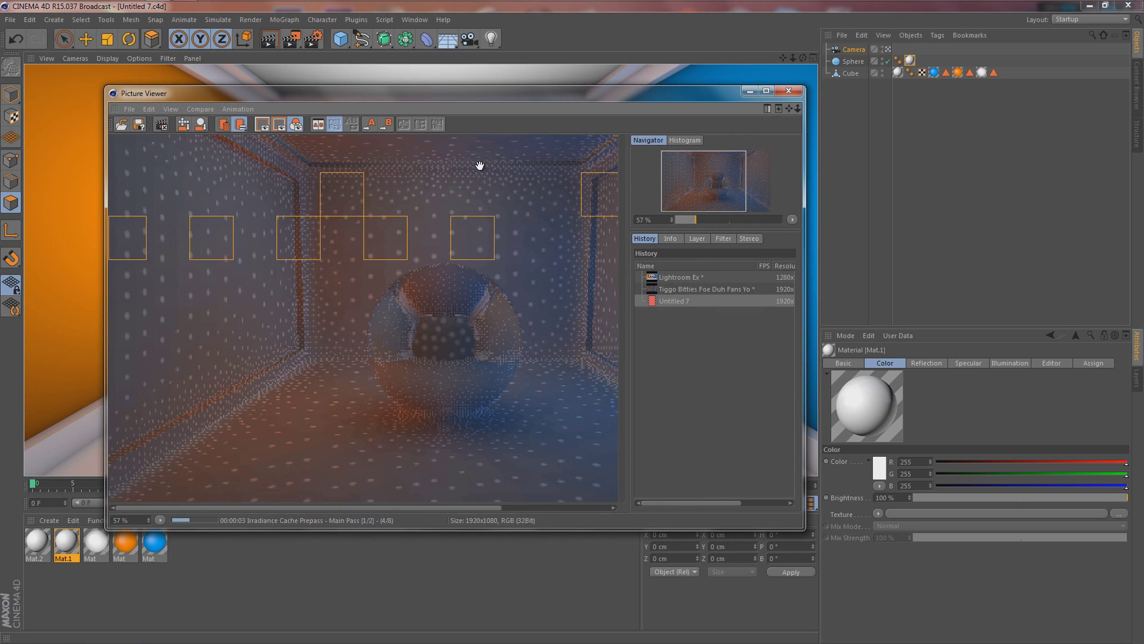
pyautogui.moveTo(729, 191); pyautogui.dragTo(684, 223)
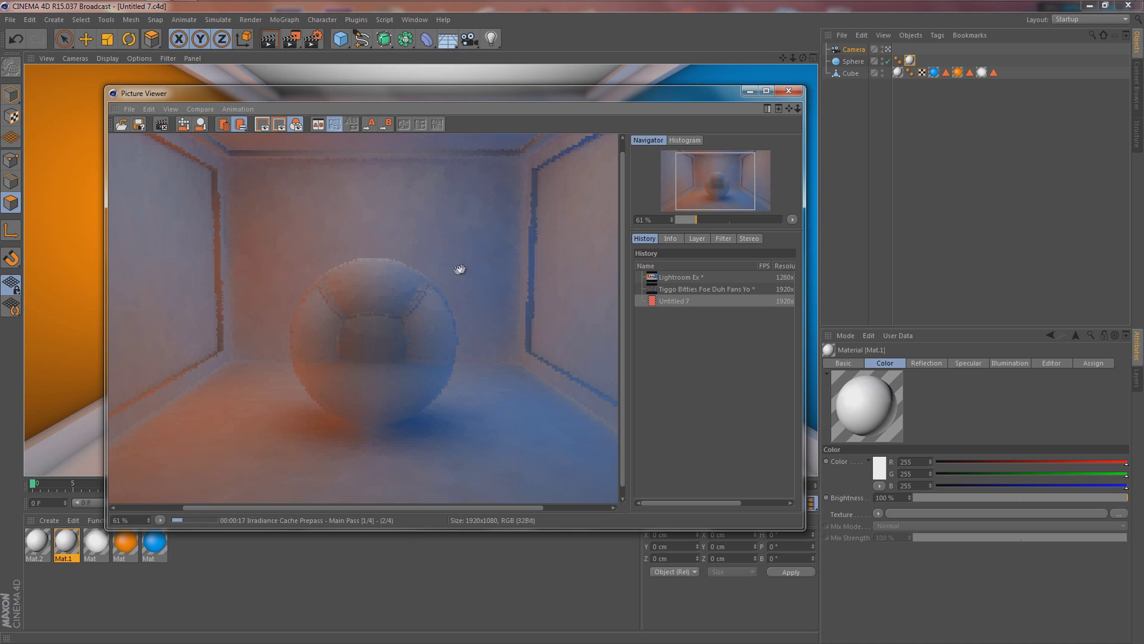
pyautogui.moveTo(728, 184)
pyautogui.mouseDown()
pyautogui.moveTo(713, 186)
pyautogui.moveTo(750, 184)
pyautogui.moveTo(720, 180)
pyautogui.mouseUp()
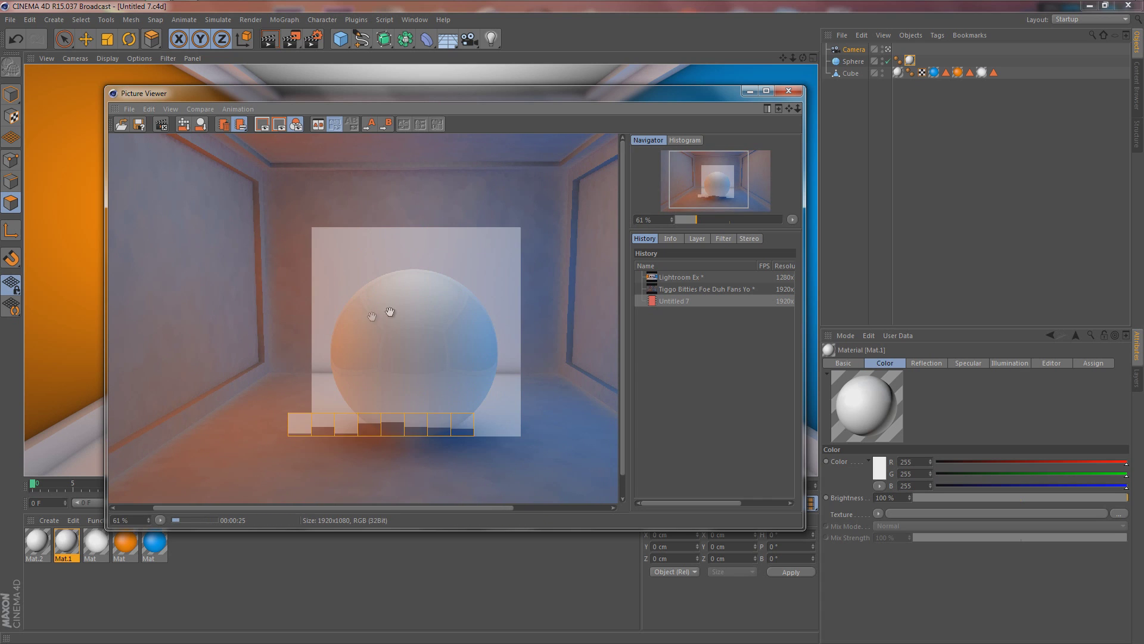
pyautogui.moveTo(445, 296); pyautogui.dragTo(412, 261)
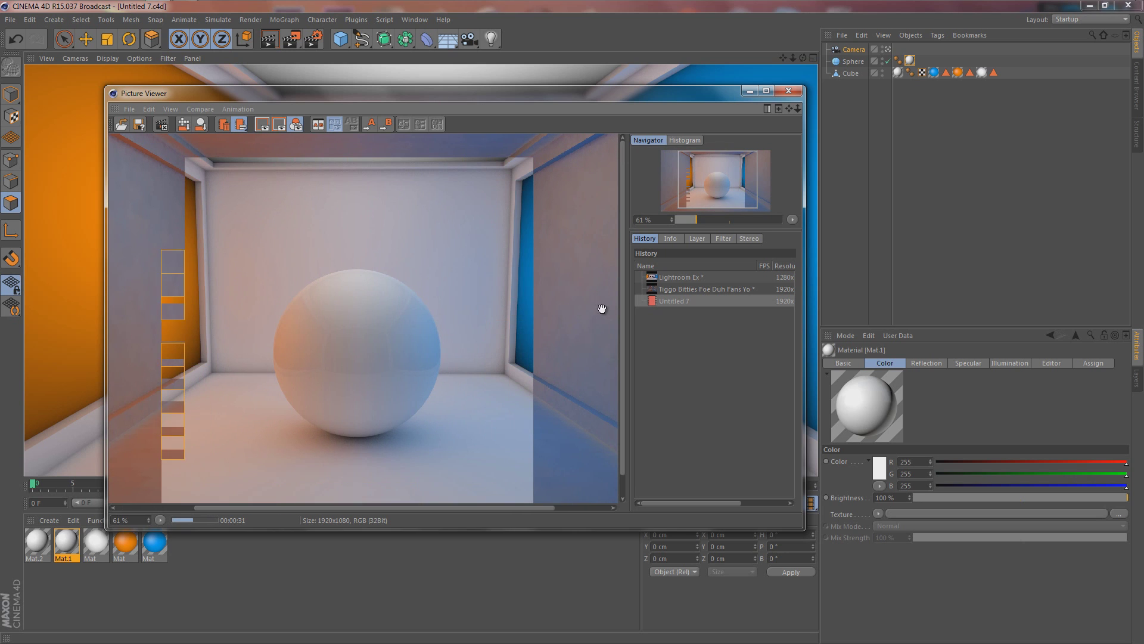
pyautogui.click(703, 290)
pyautogui.click(678, 302)
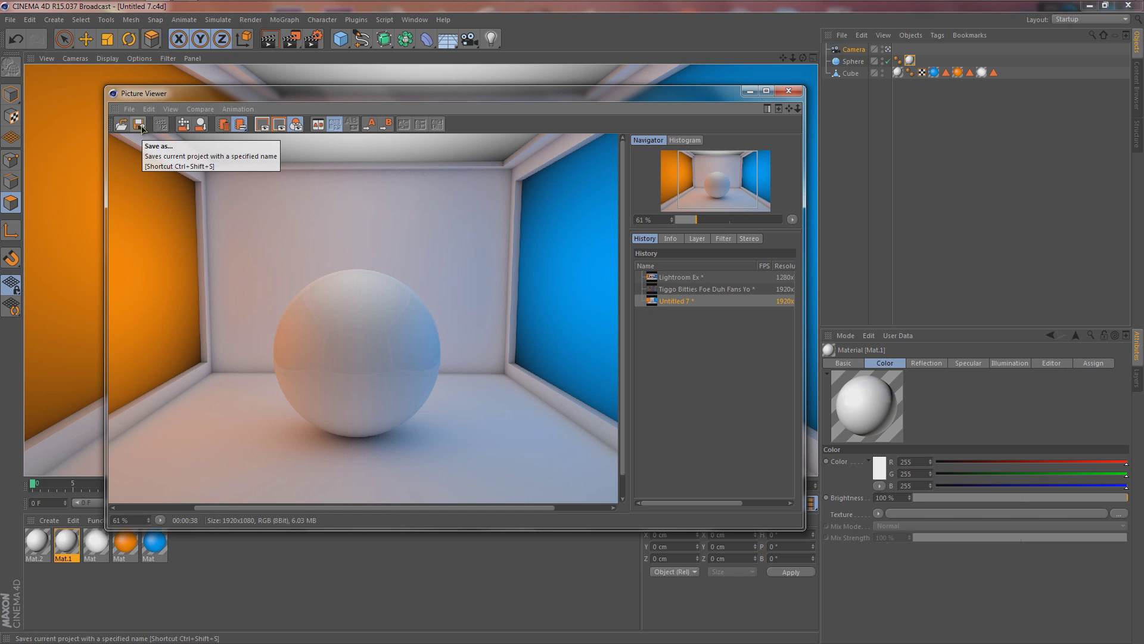
pyautogui.moveTo(700, 193)
pyautogui.mouseDown()
pyautogui.moveTo(692, 189)
pyautogui.moveTo(741, 187)
pyautogui.moveTo(713, 191)
pyautogui.mouseUp()
# - Set up saving the finished render as a JPEG still image at 8 bits/channel and accept the JPEG quality settings
pyautogui.click(139, 125)
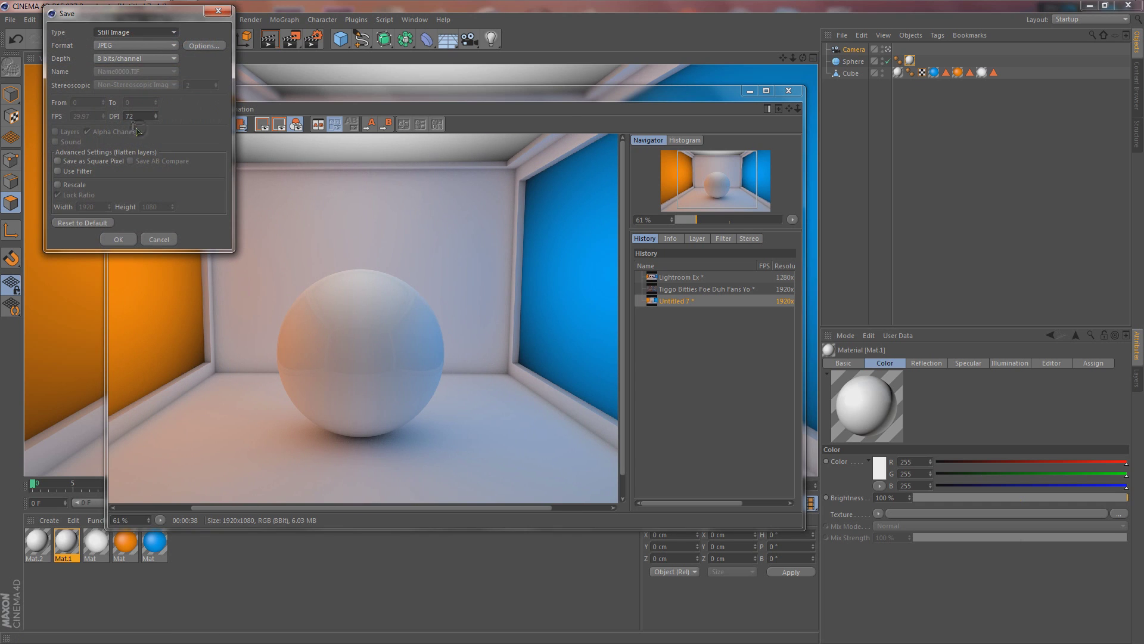
pyautogui.moveTo(148, 16); pyautogui.dragTo(181, 36)
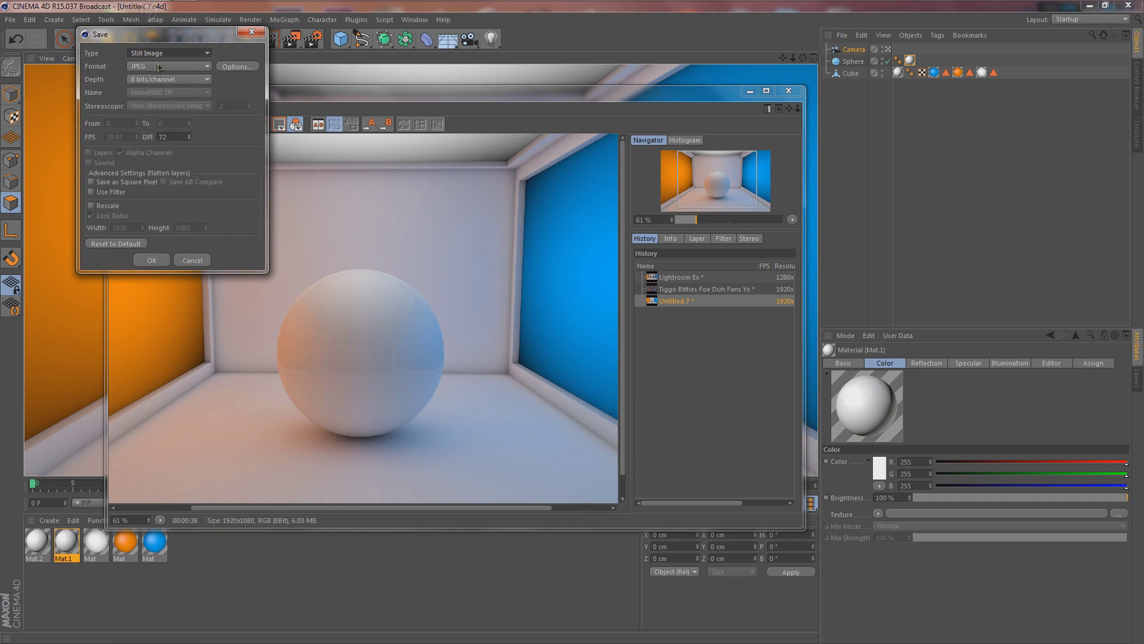
pyautogui.click(155, 67)
pyautogui.click(155, 126)
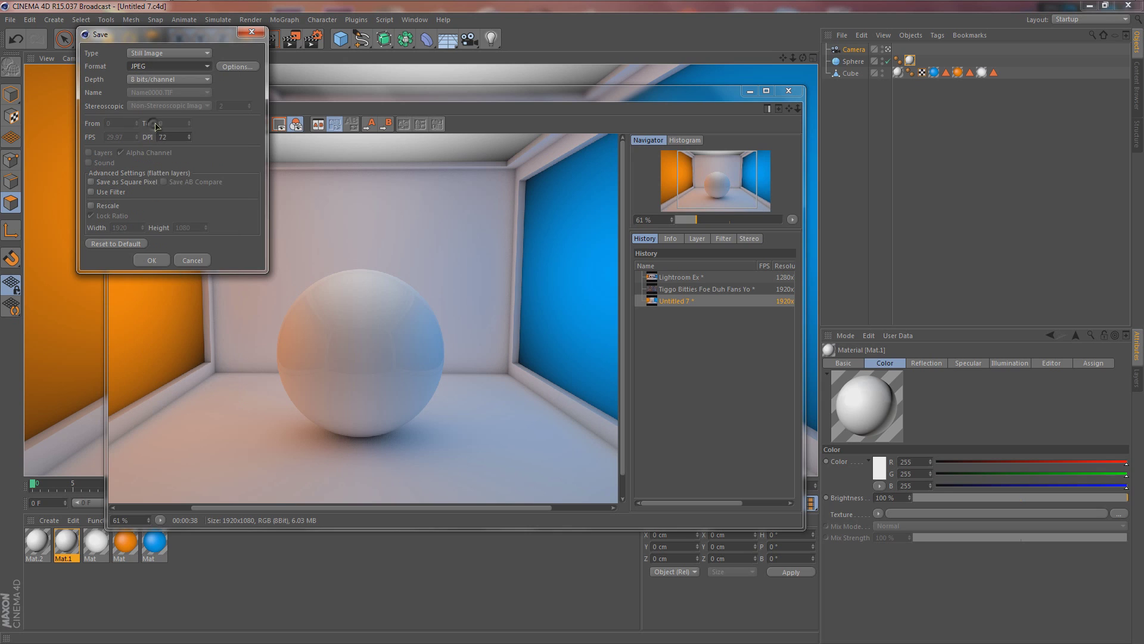
pyautogui.click(237, 68)
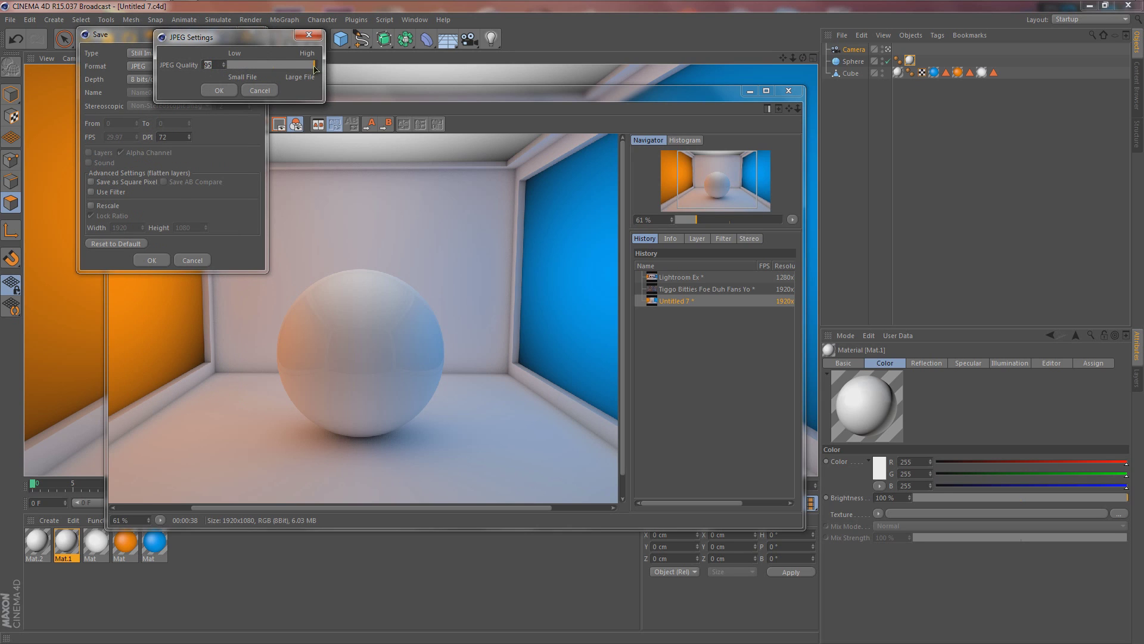
pyautogui.click(219, 90)
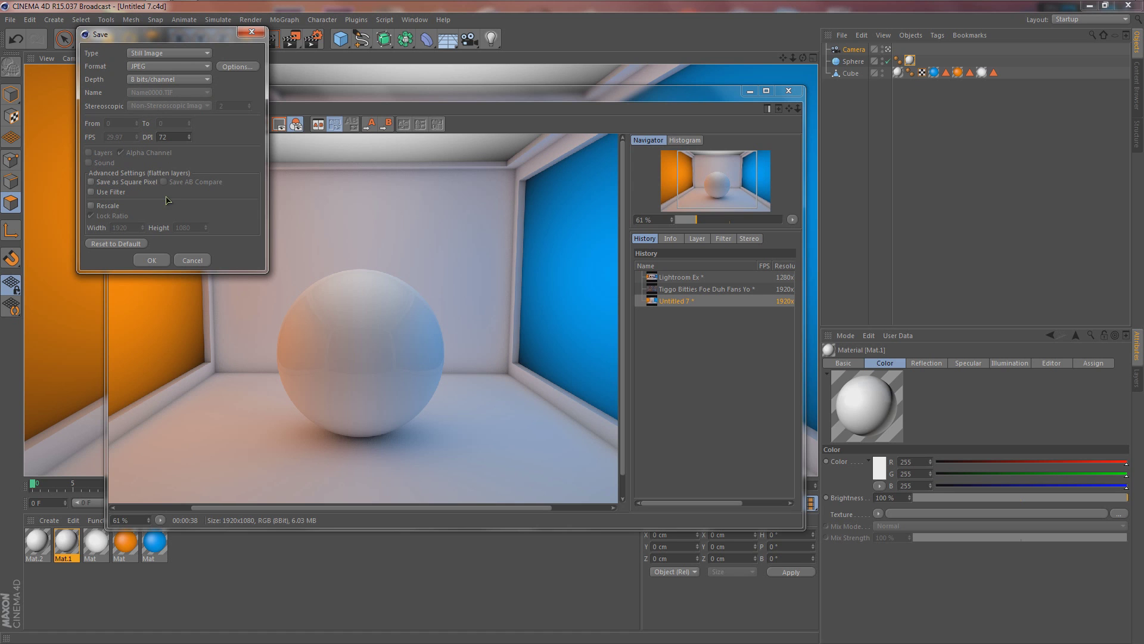
pyautogui.click(159, 260)
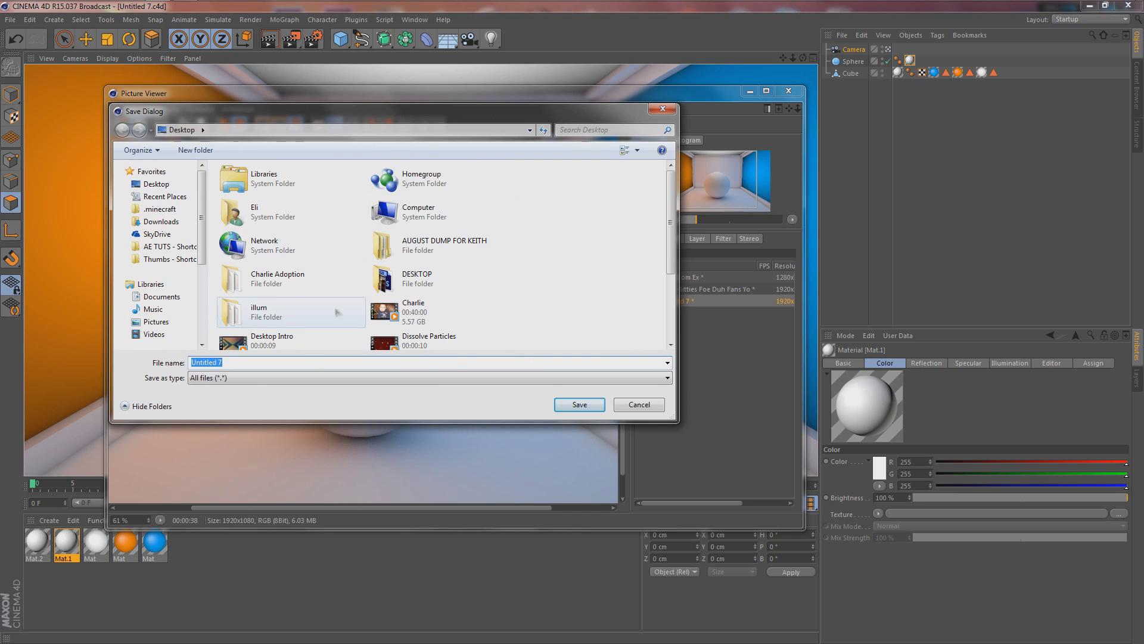
# - Try to save the image on the Desktop under the existing name "Tiggo Bitties Foe Duh Fans Yo" and decline replacing that file
pyautogui.moveTo(669, 190); pyautogui.dragTo(670, 269)
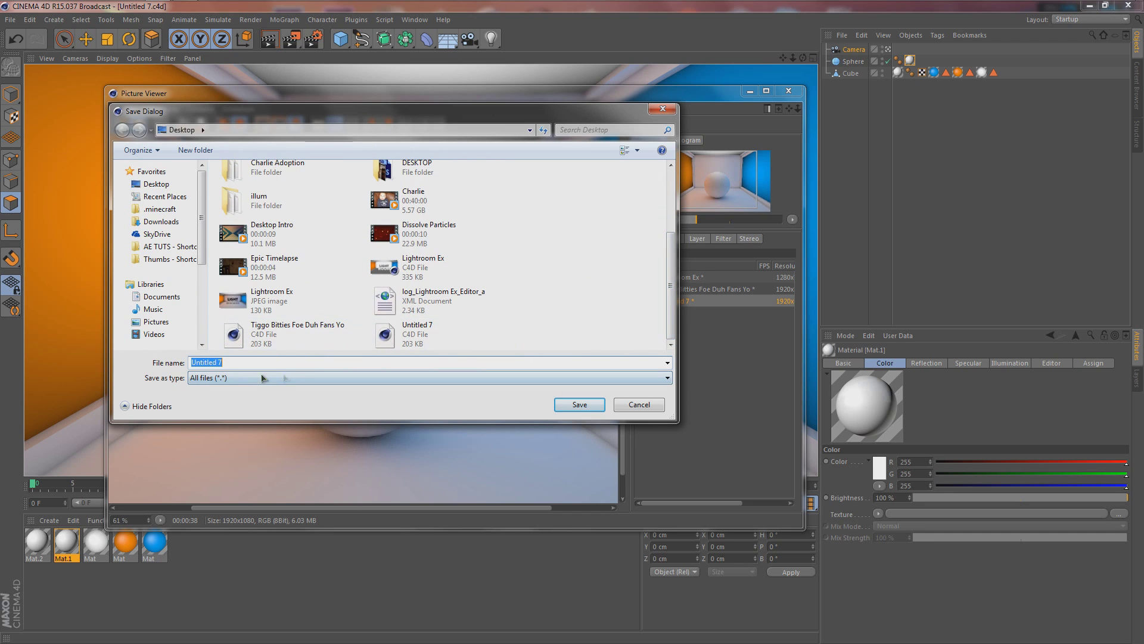
pyautogui.click(297, 339)
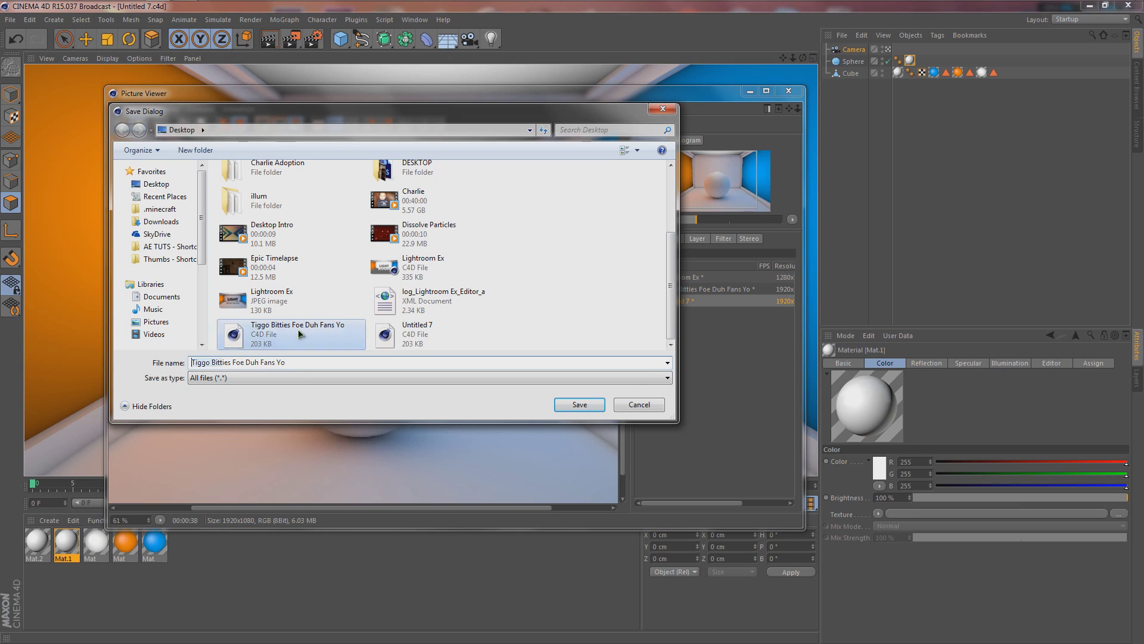
pyautogui.click(307, 364)
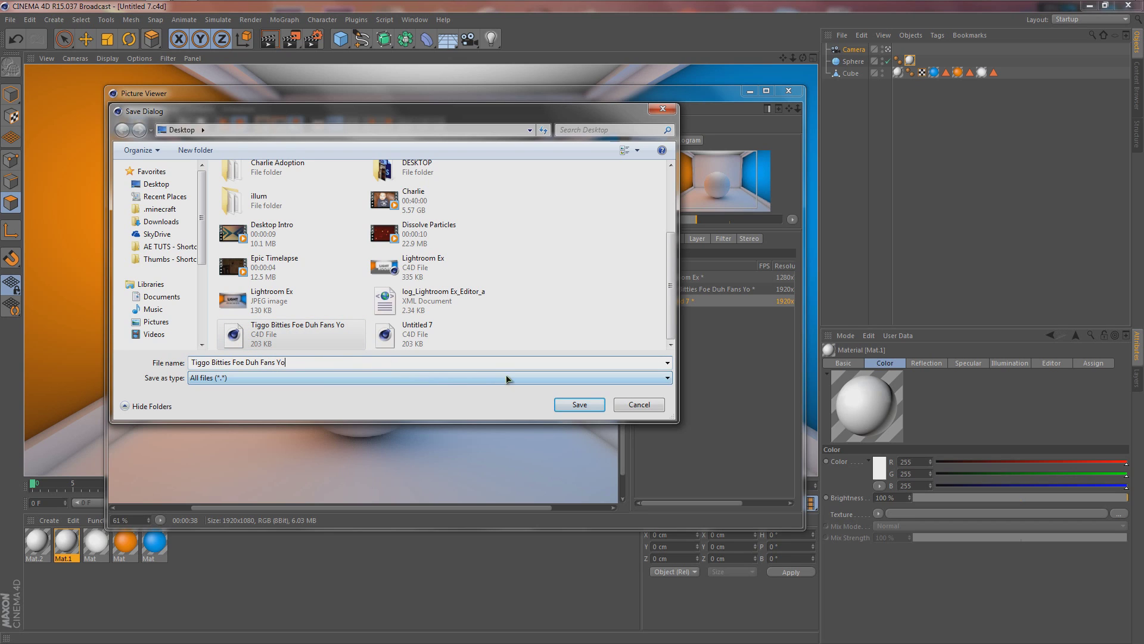
pyautogui.click(580, 405)
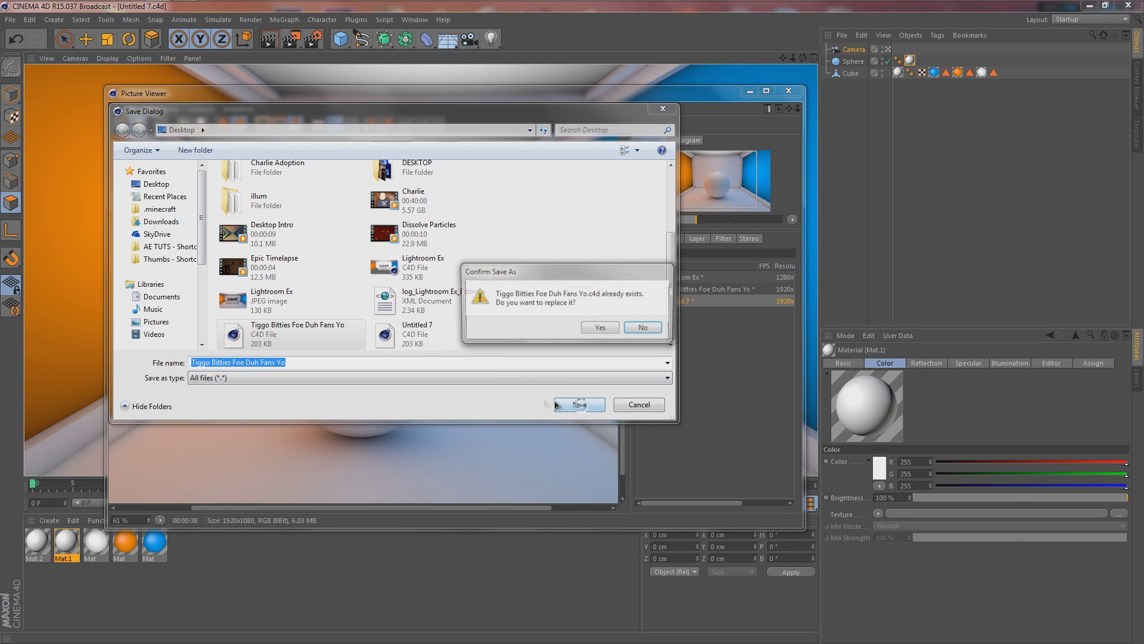
pyautogui.click(644, 328)
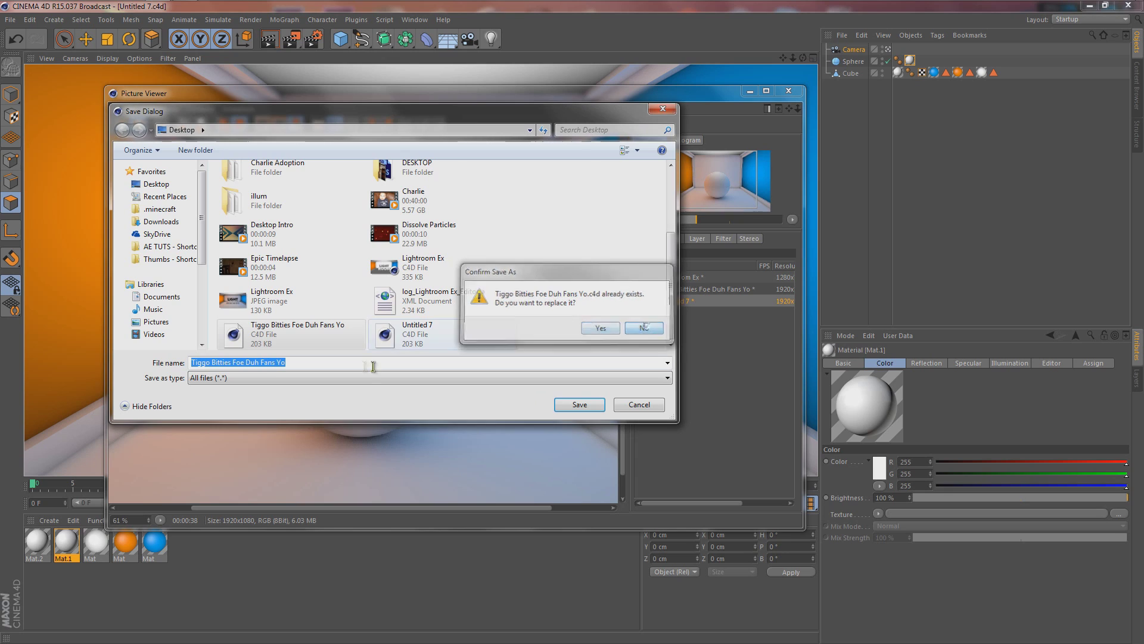
# - Change the ending of the file name to make "Tiggo Bitties Foe Duh Subscribers Doe" and save the image on the Desktop
pyautogui.click(318, 363)
pyautogui.press('BackSpace')
pyautogui.press('BackSpace')
pyautogui.press('BackSpace')
pyautogui.press('BackSpace')
pyautogui.press('BackSpace')
pyautogui.press('BackSpace')
pyautogui.press('BackSpace')
pyautogui.press('BackSpace')
pyautogui.click(584, 325)
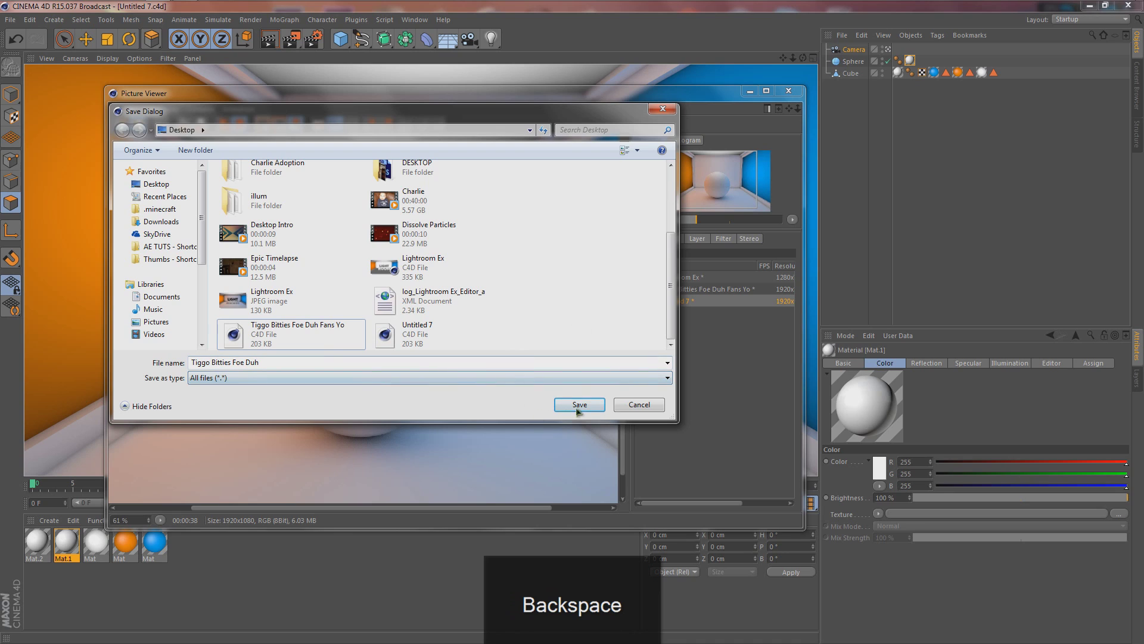
pyautogui.click(343, 365)
pyautogui.click(343, 364)
pyautogui.write('Subscribers Doe')
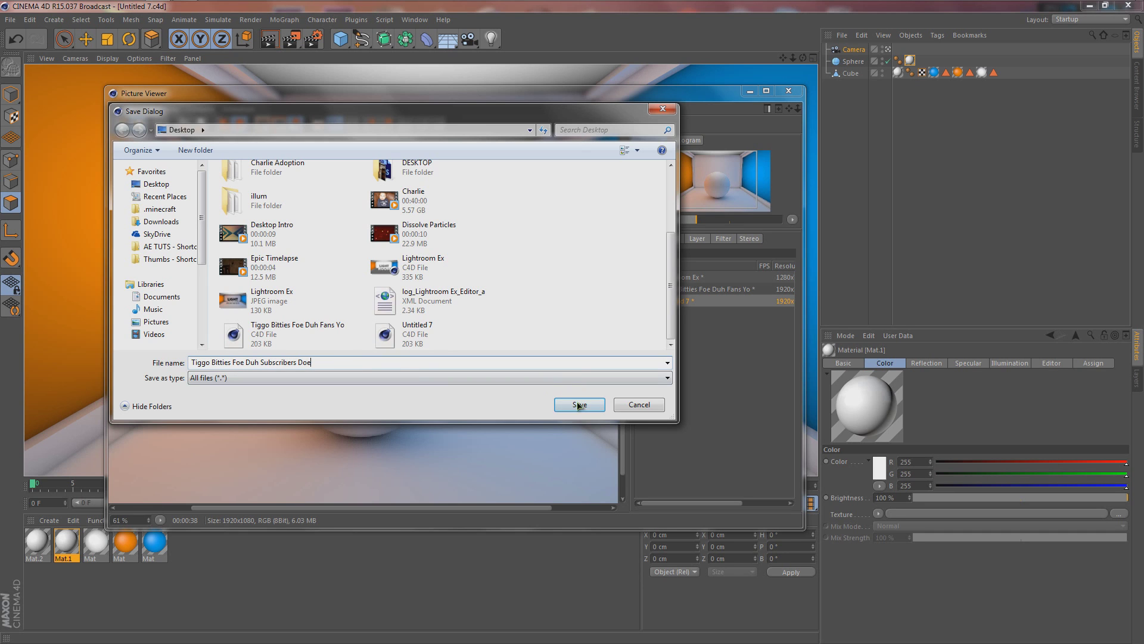
pyautogui.click(580, 405)
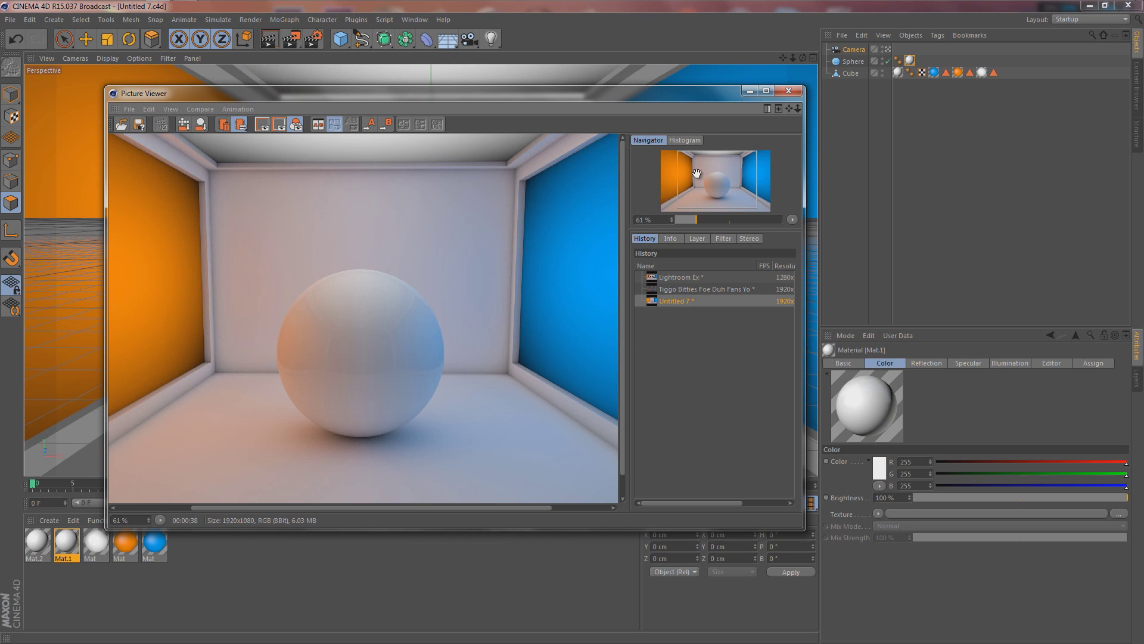
# - Close the Picture Viewer, leave Cinema 4D and open the saved render from the desktop in Windows Photo Viewer to inspect it
pyautogui.moveTo(734, 97); pyautogui.dragTo(919, 104)
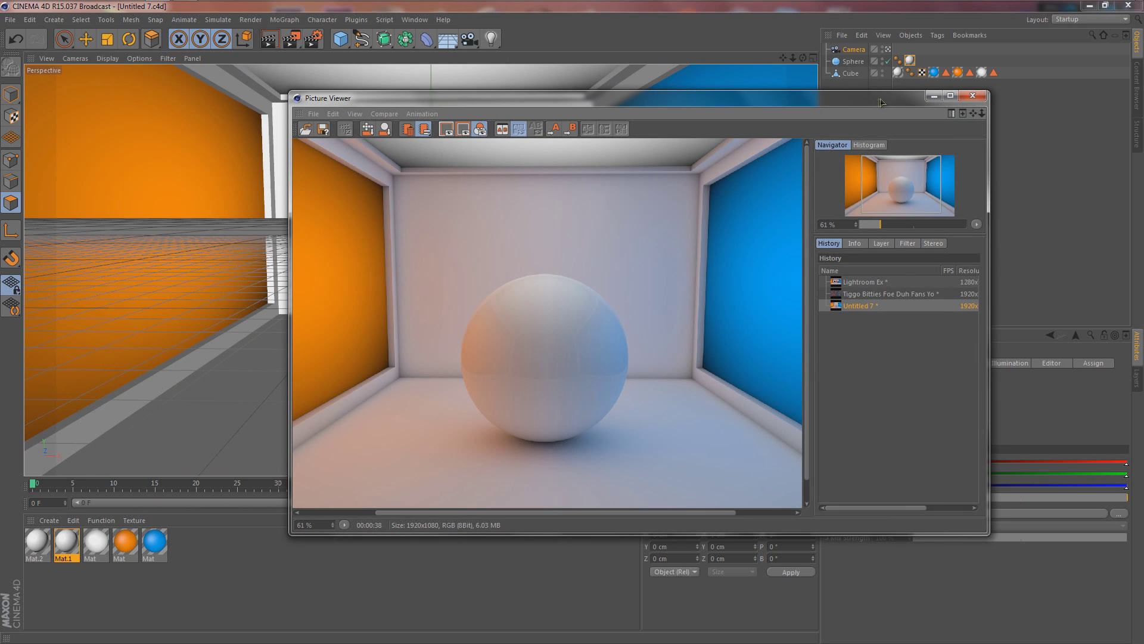
pyautogui.click(973, 97)
pyautogui.click(1089, 5)
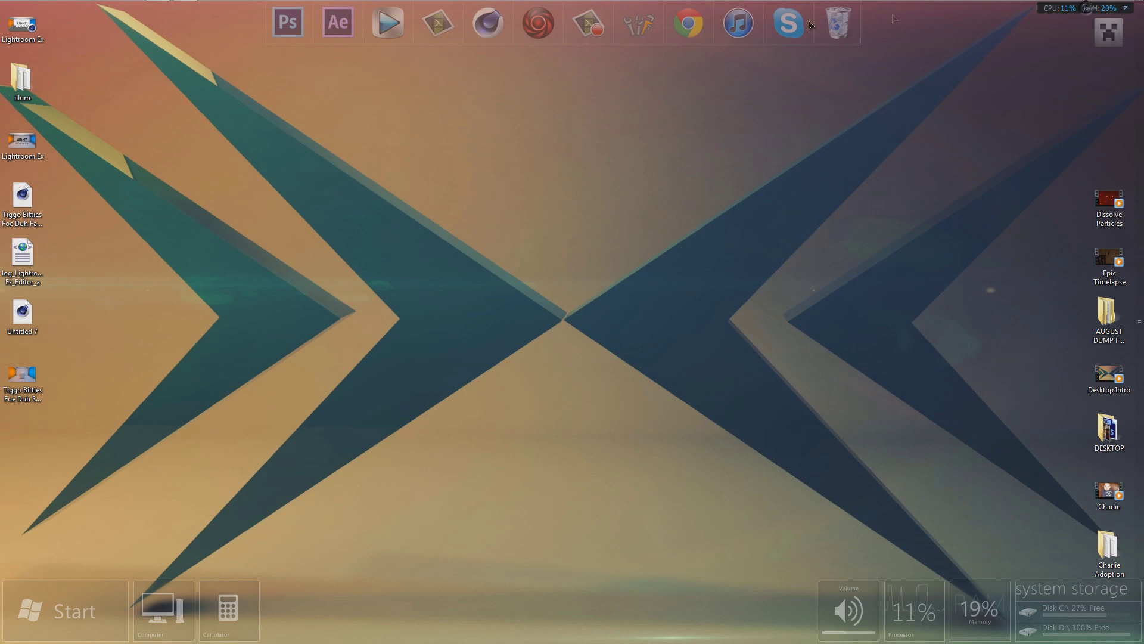
pyautogui.doubleClick(25, 378)
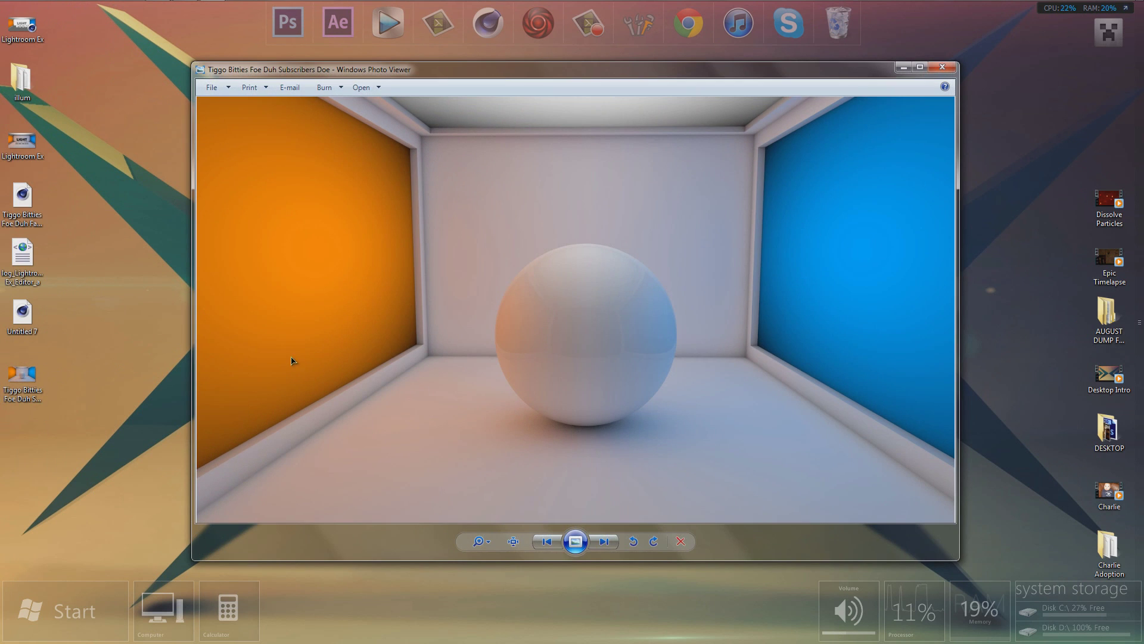
pyautogui.moveTo(636, 80); pyautogui.dragTo(610, 77)
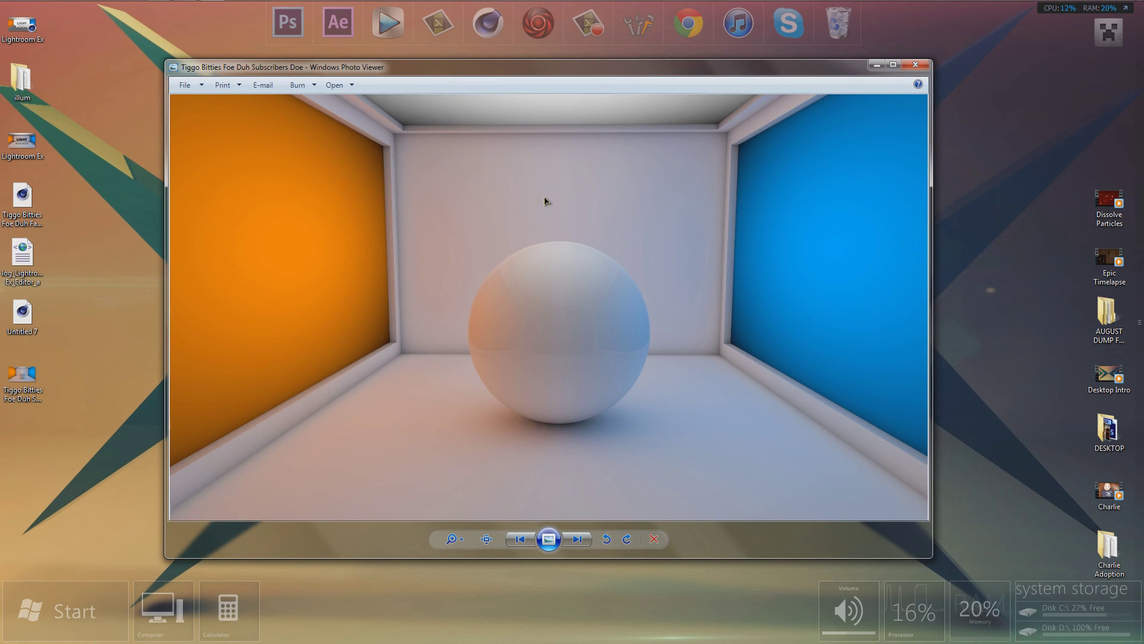
pyautogui.scroll(3, 545, 198)
pyautogui.scroll(-2, 545, 201)
pyautogui.moveTo(682, 68); pyautogui.dragTo(652, 68)
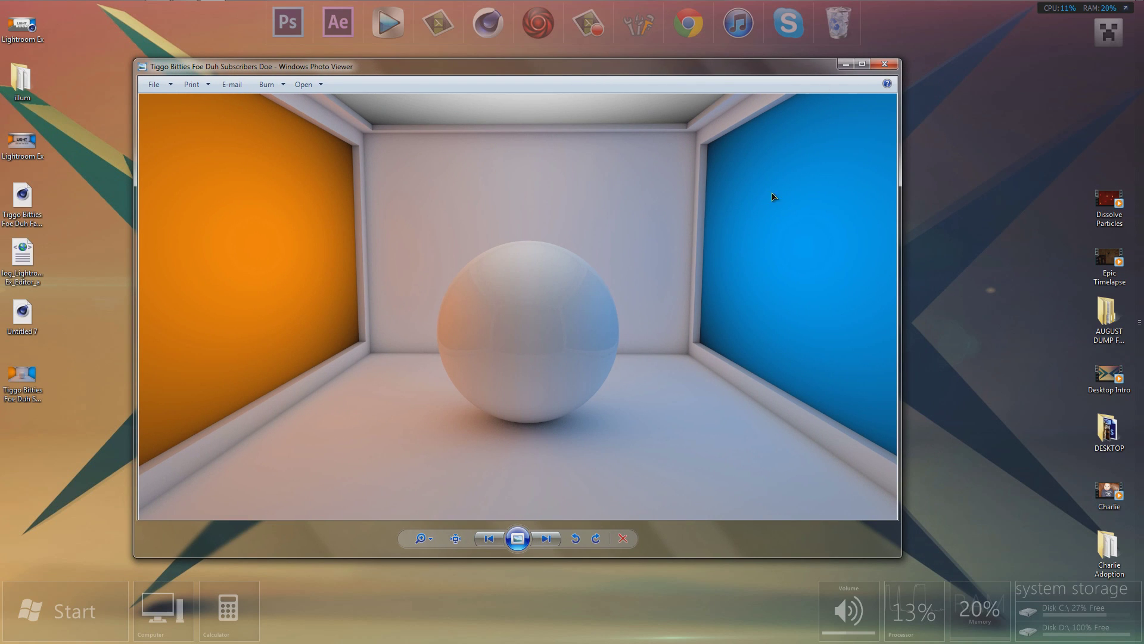